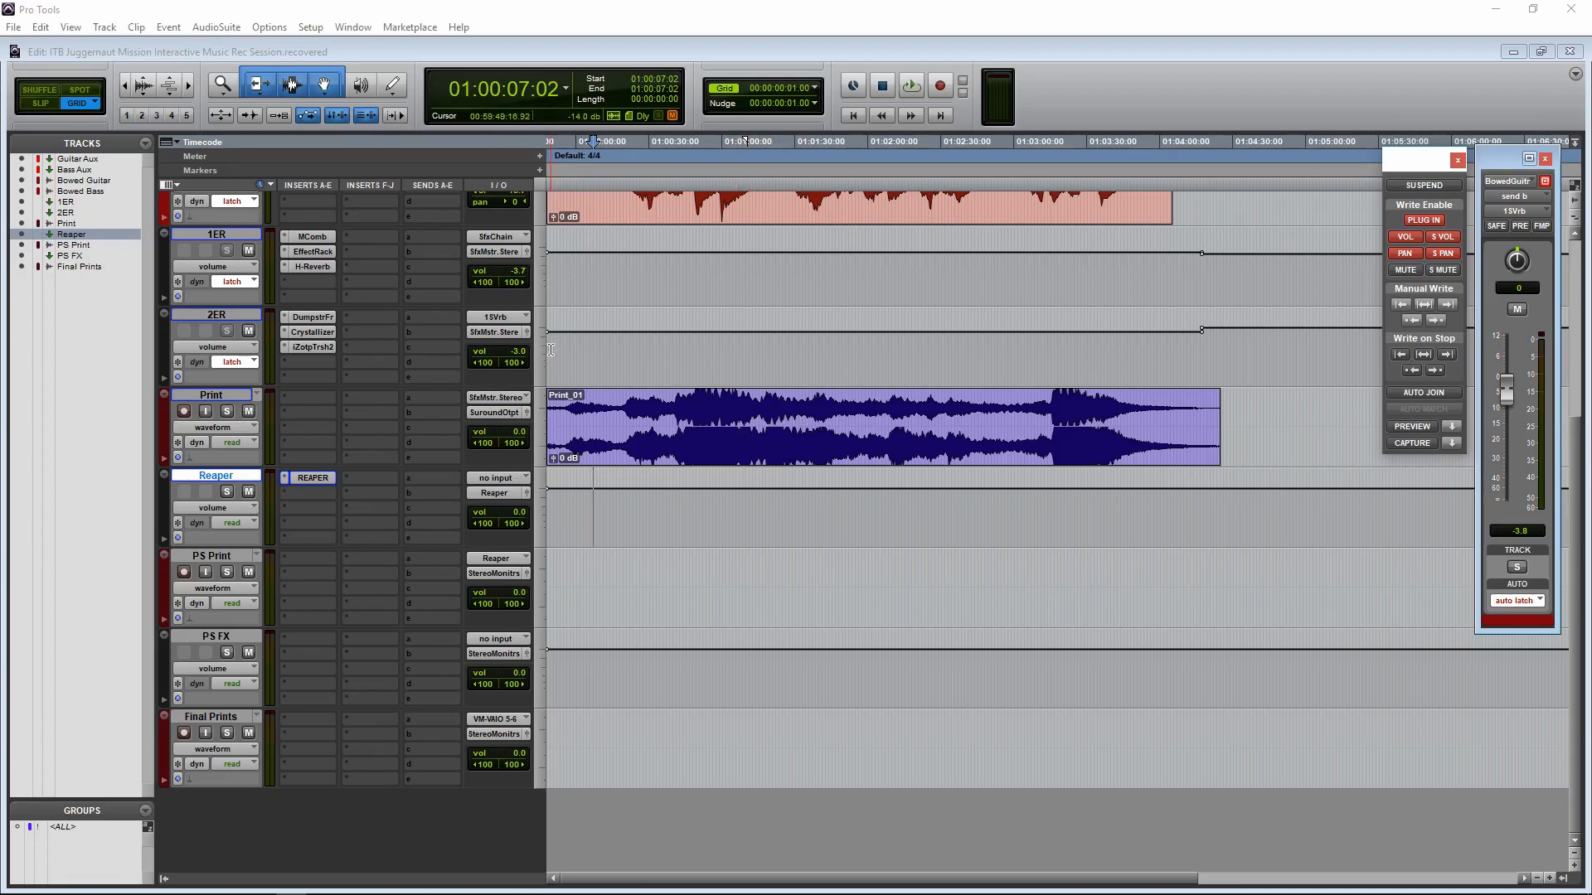
Hide and make inactive the tracks from Guitar Aux through 2ER
{"action": "left_click", "coordinate": [216, 315]}
{"action": "scroll", "coordinate": [282, 288], "scroll_direction": "up", "scroll_amount": 5}
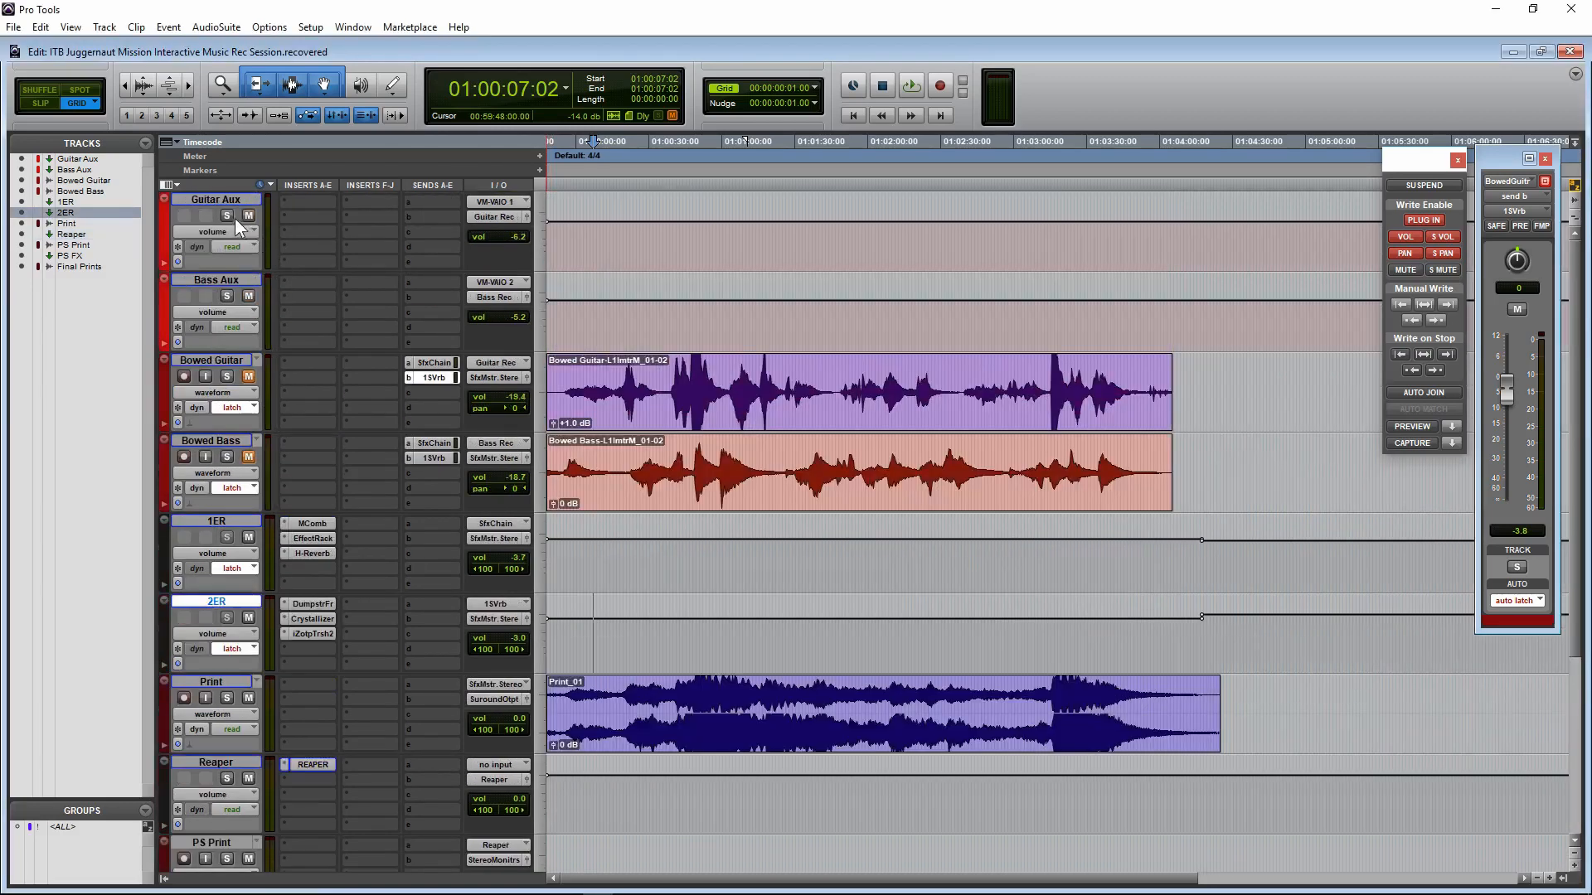
{"action": "left_click", "coordinate": [220, 201], "text": "shift"}
{"action": "right_click", "coordinate": [220, 200]}
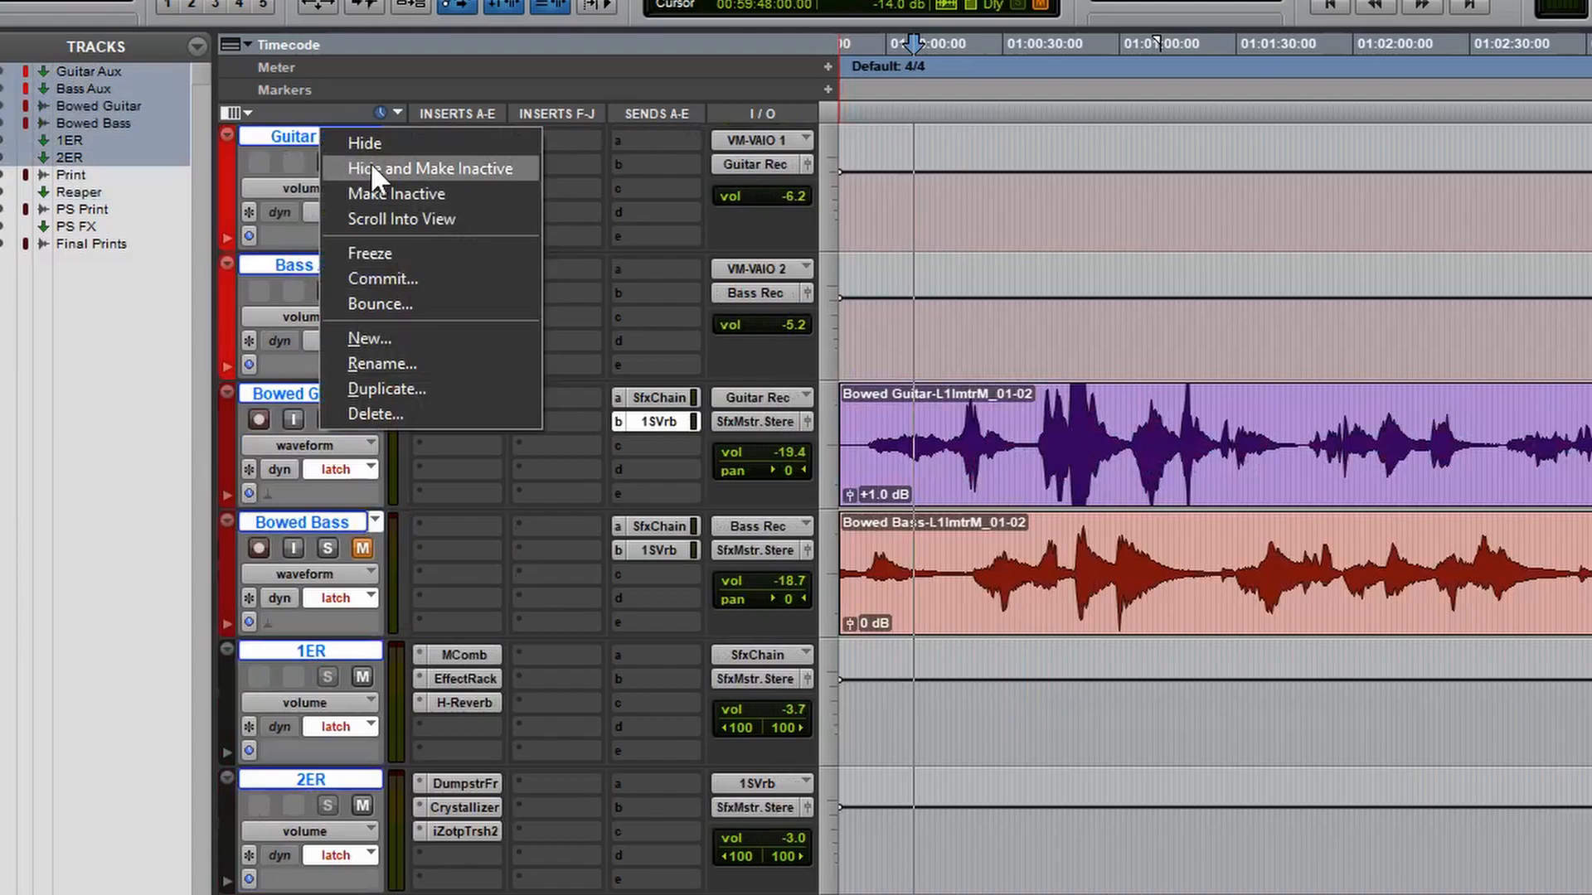
{"action": "left_click", "coordinate": [370, 169]}
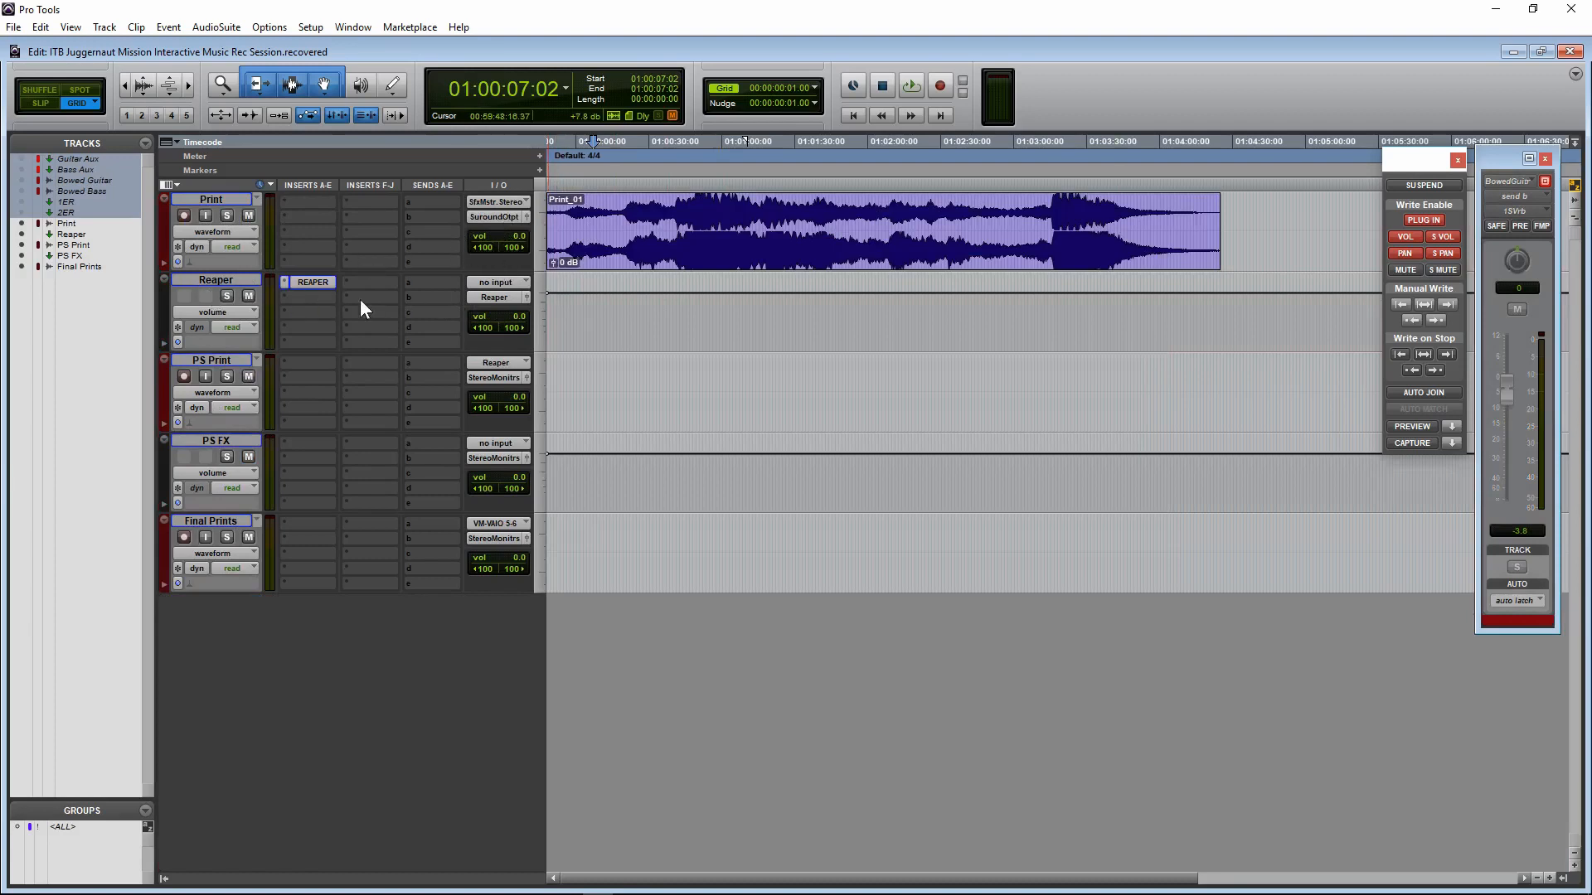
Rename the Print track's clip and its disk file as Bowed_GuitarBass_Processed
{"action": "left_click", "coordinate": [807, 264]}
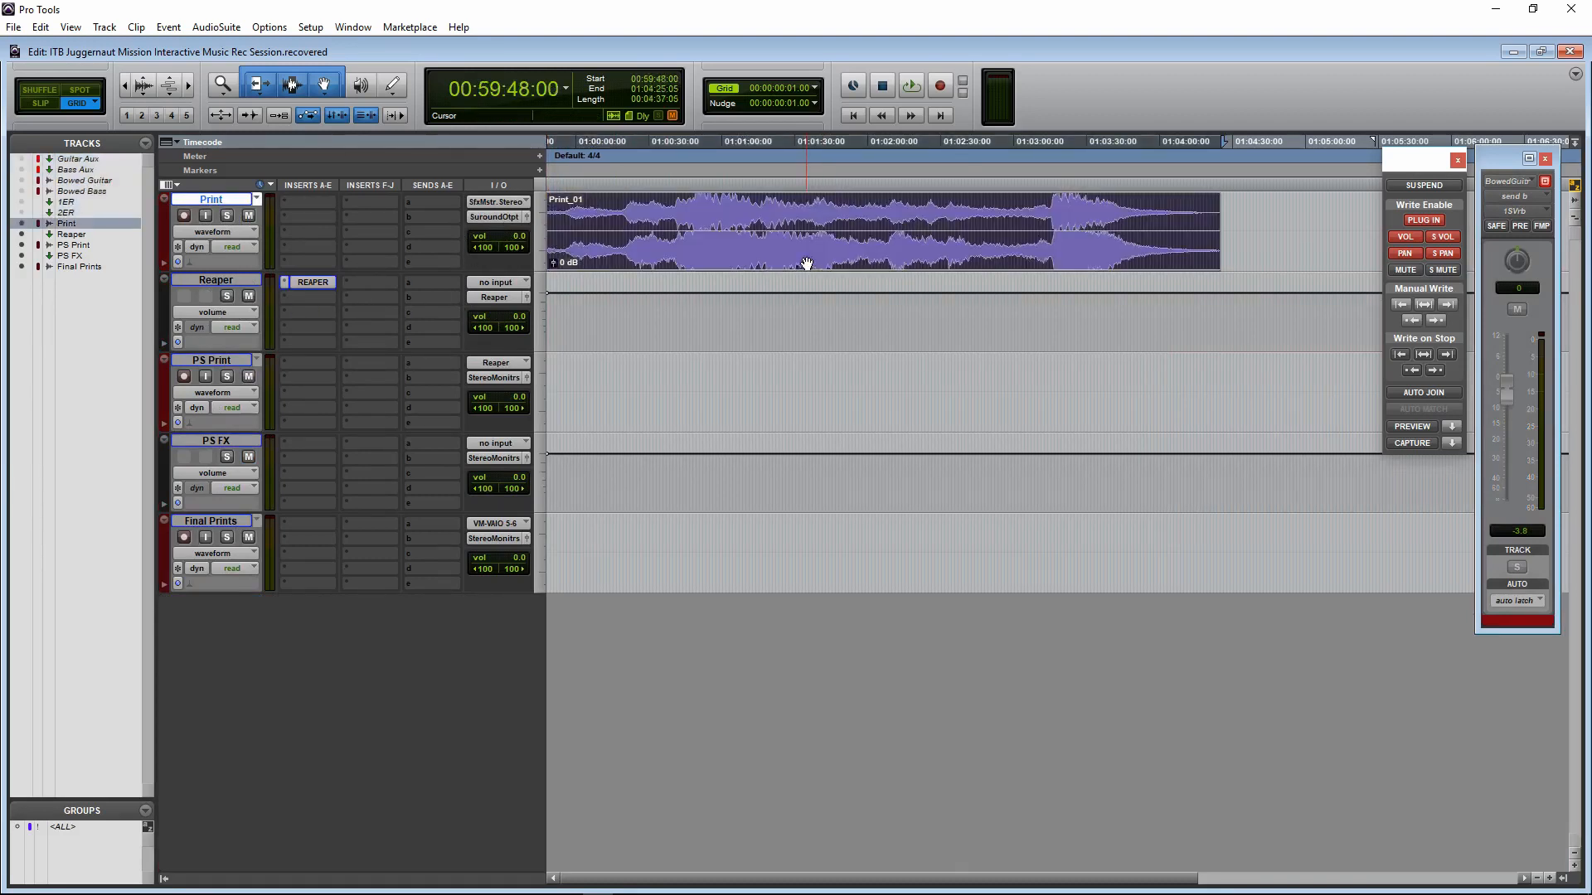
{"action": "double_click", "coordinate": [807, 264]}
{"action": "key", "text": "BackSpace"}
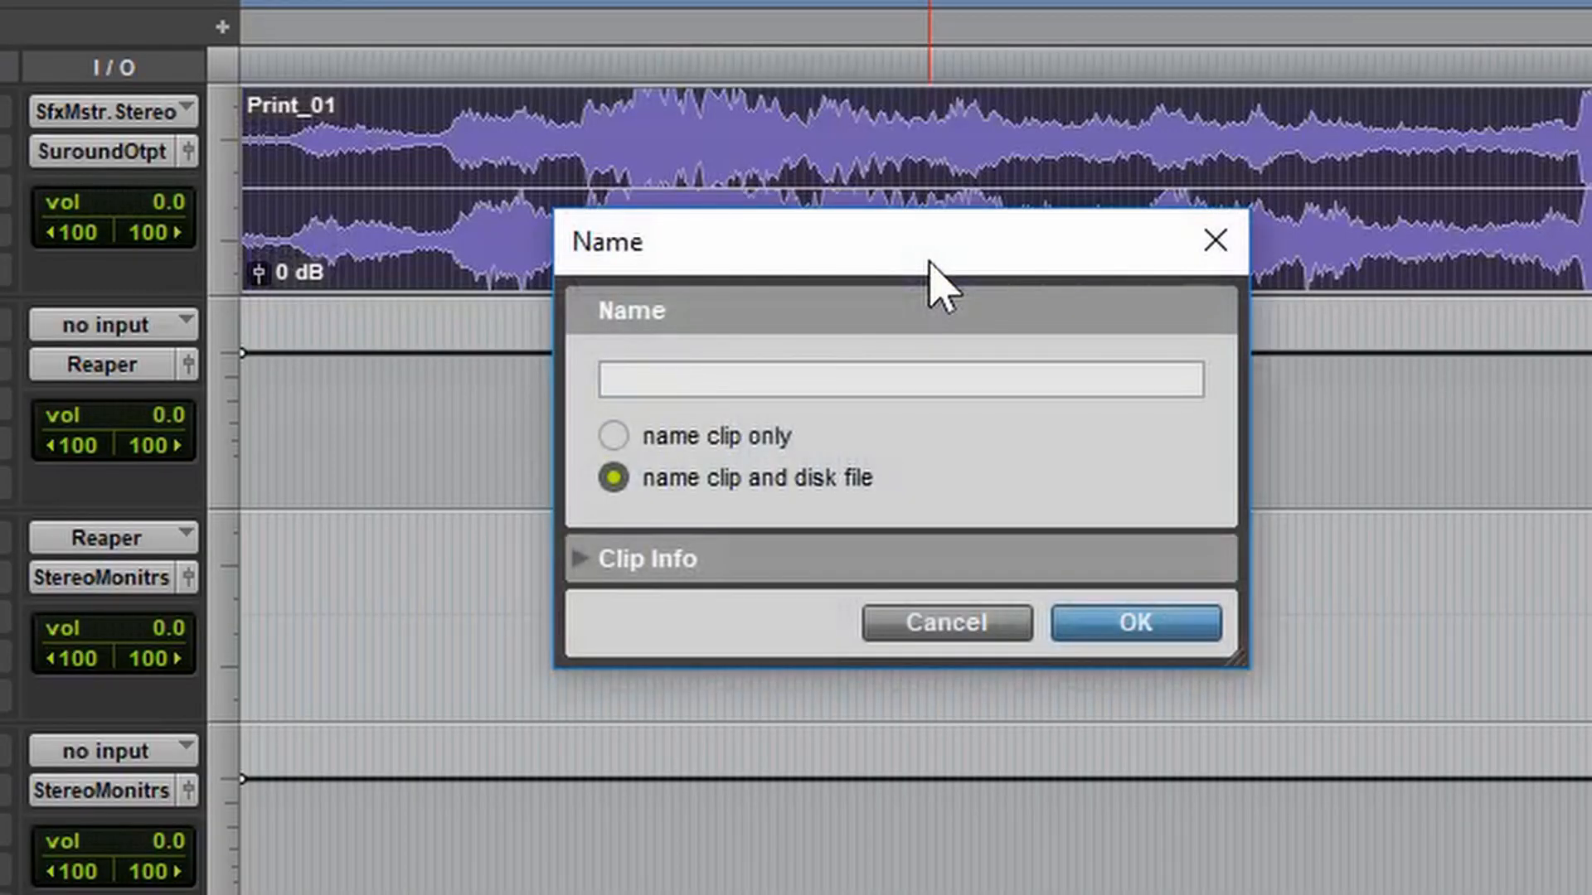
{"action": "type", "text": "Guita"}
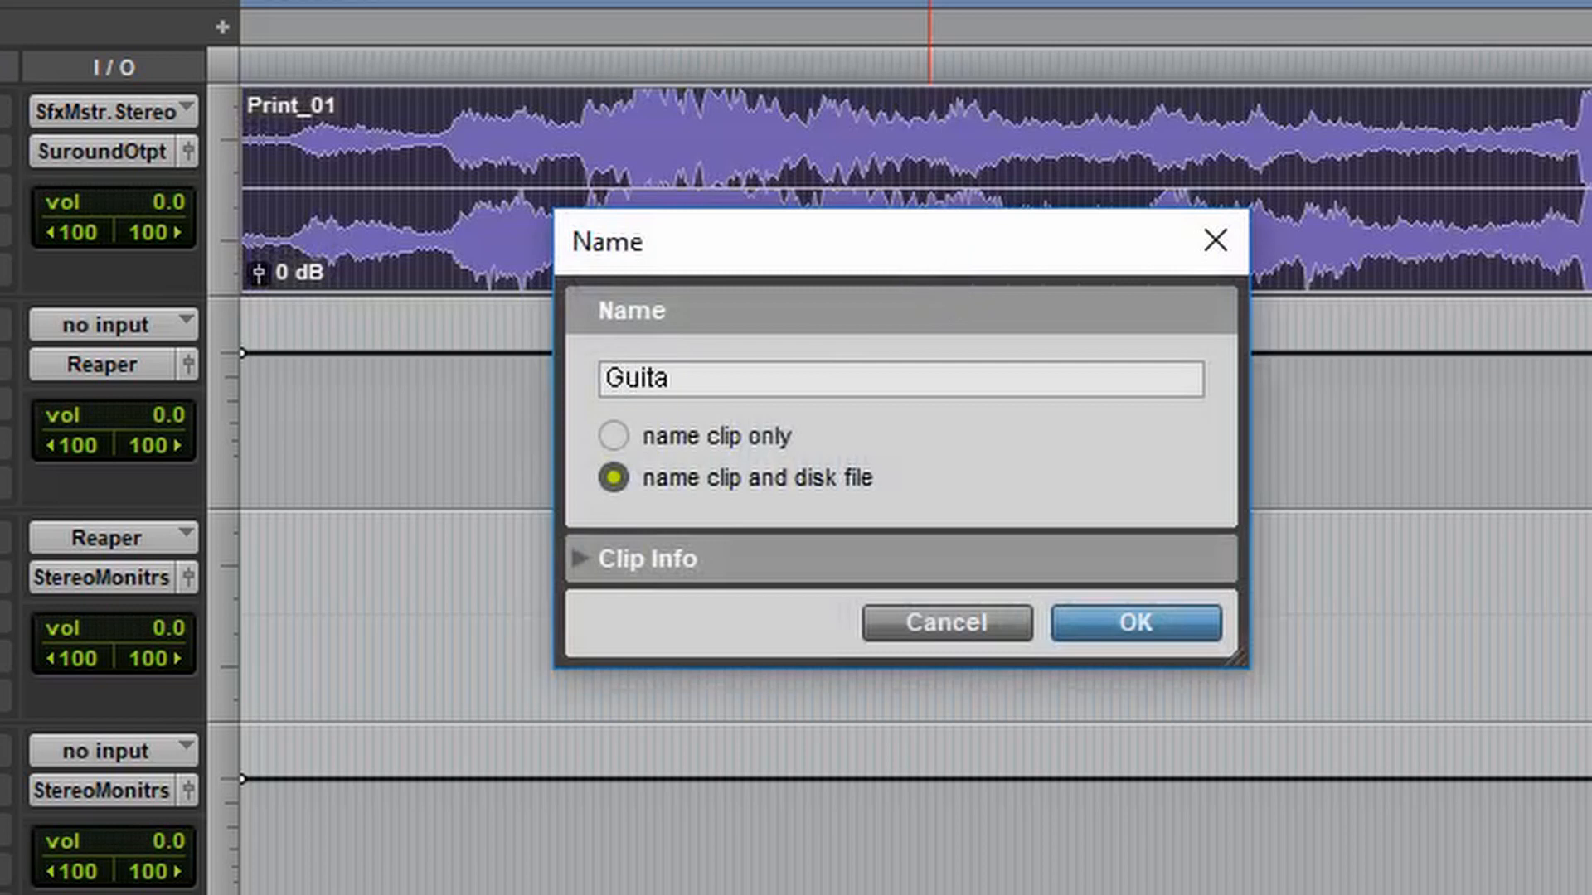
{"action": "type", "text": "rBass"}
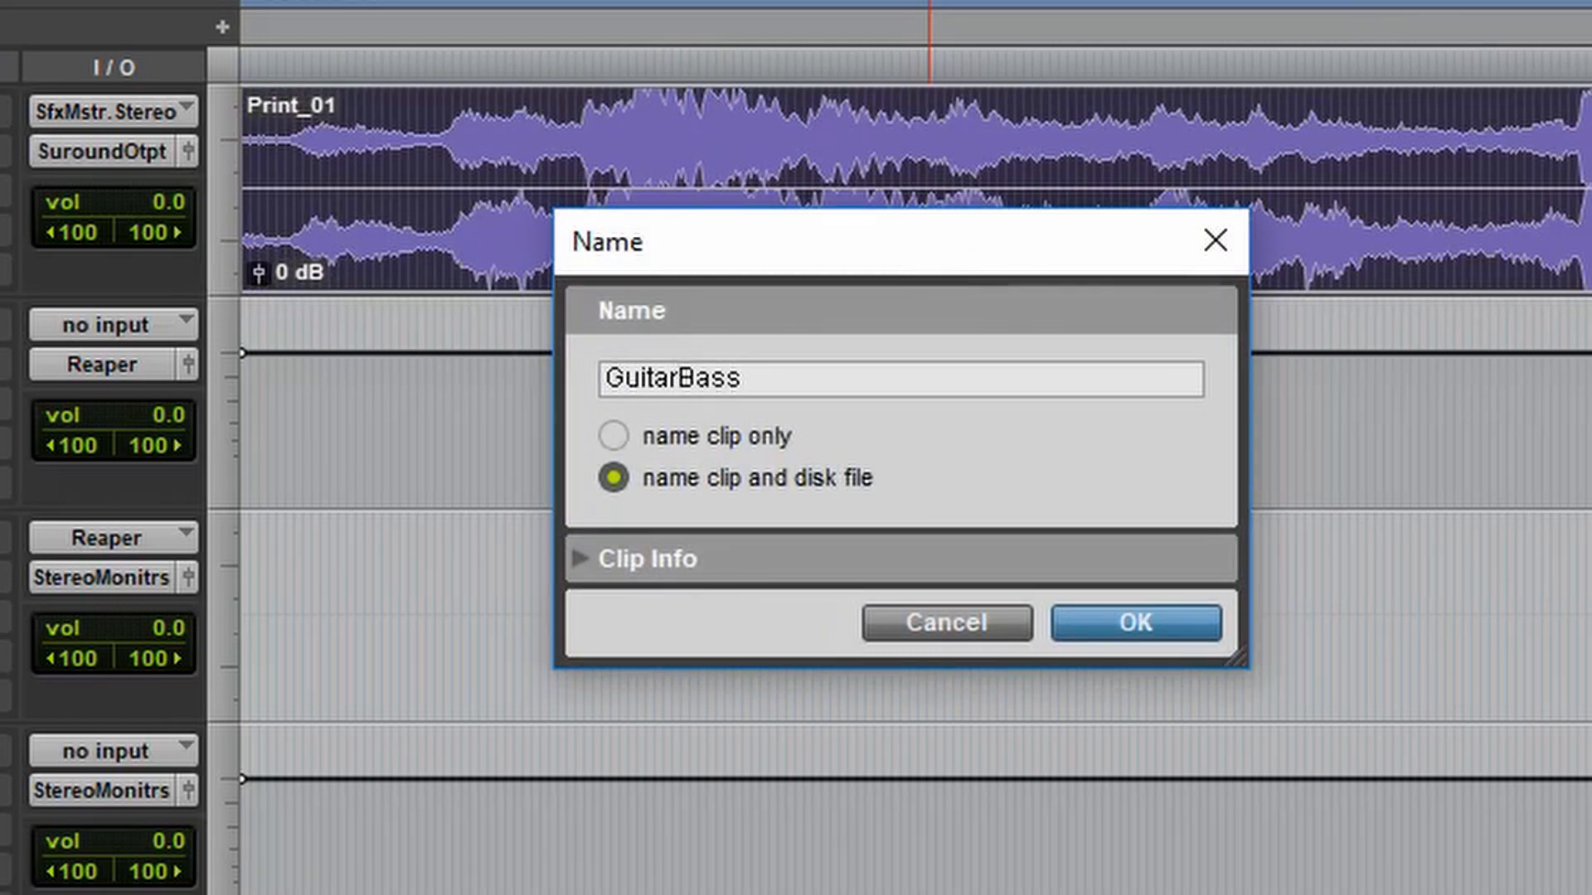
{"action": "left_click", "coordinate": [670, 378]}
{"action": "type", "text": "Bowed_"}
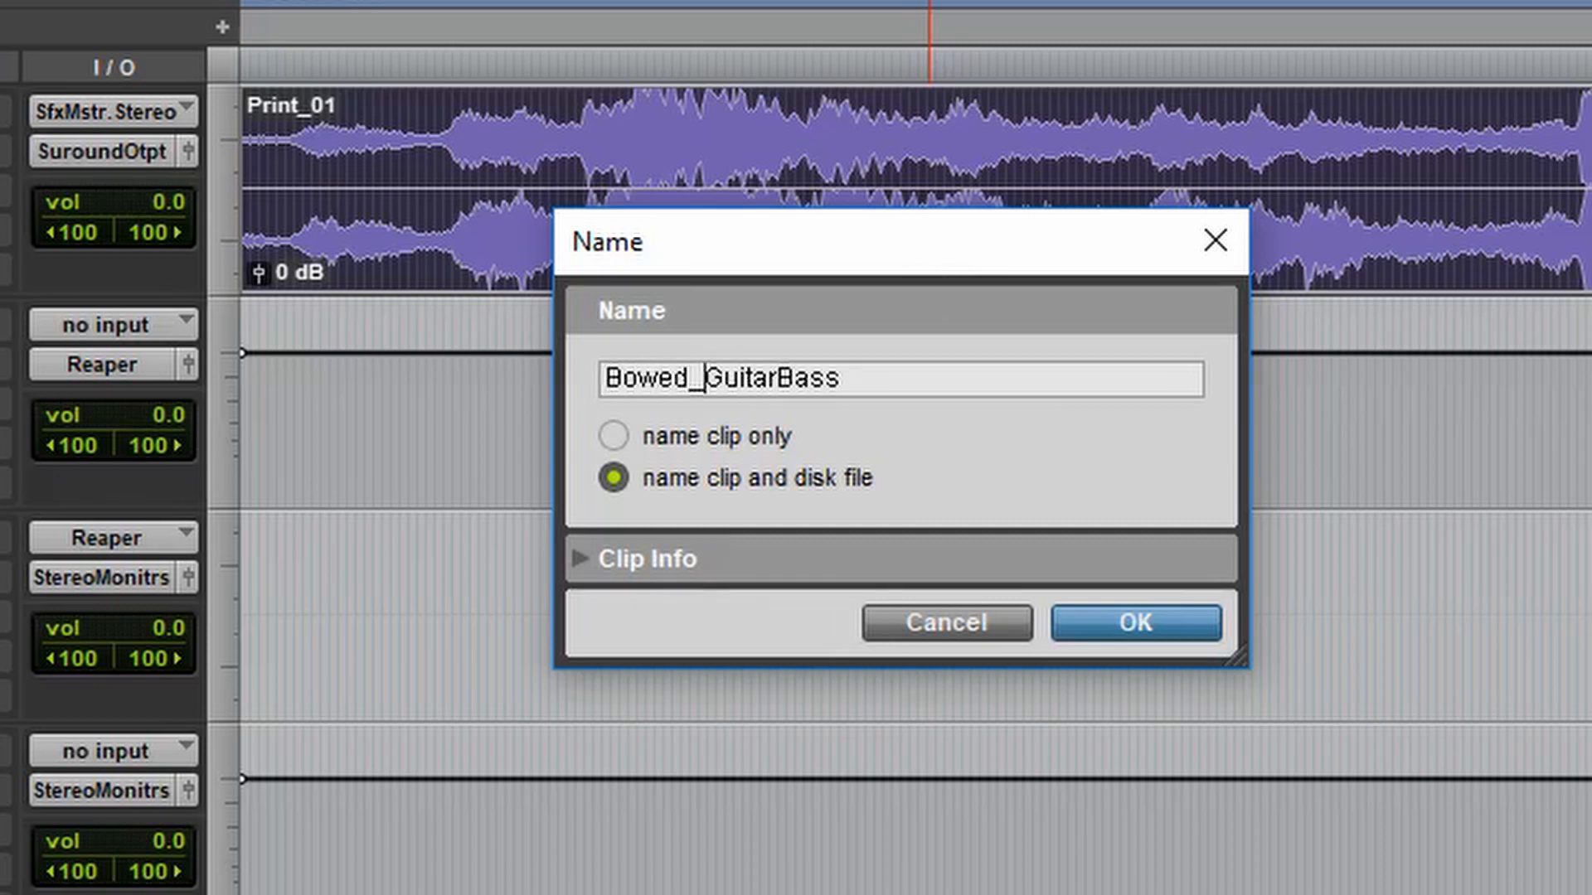
{"action": "key", "text": "Right"}
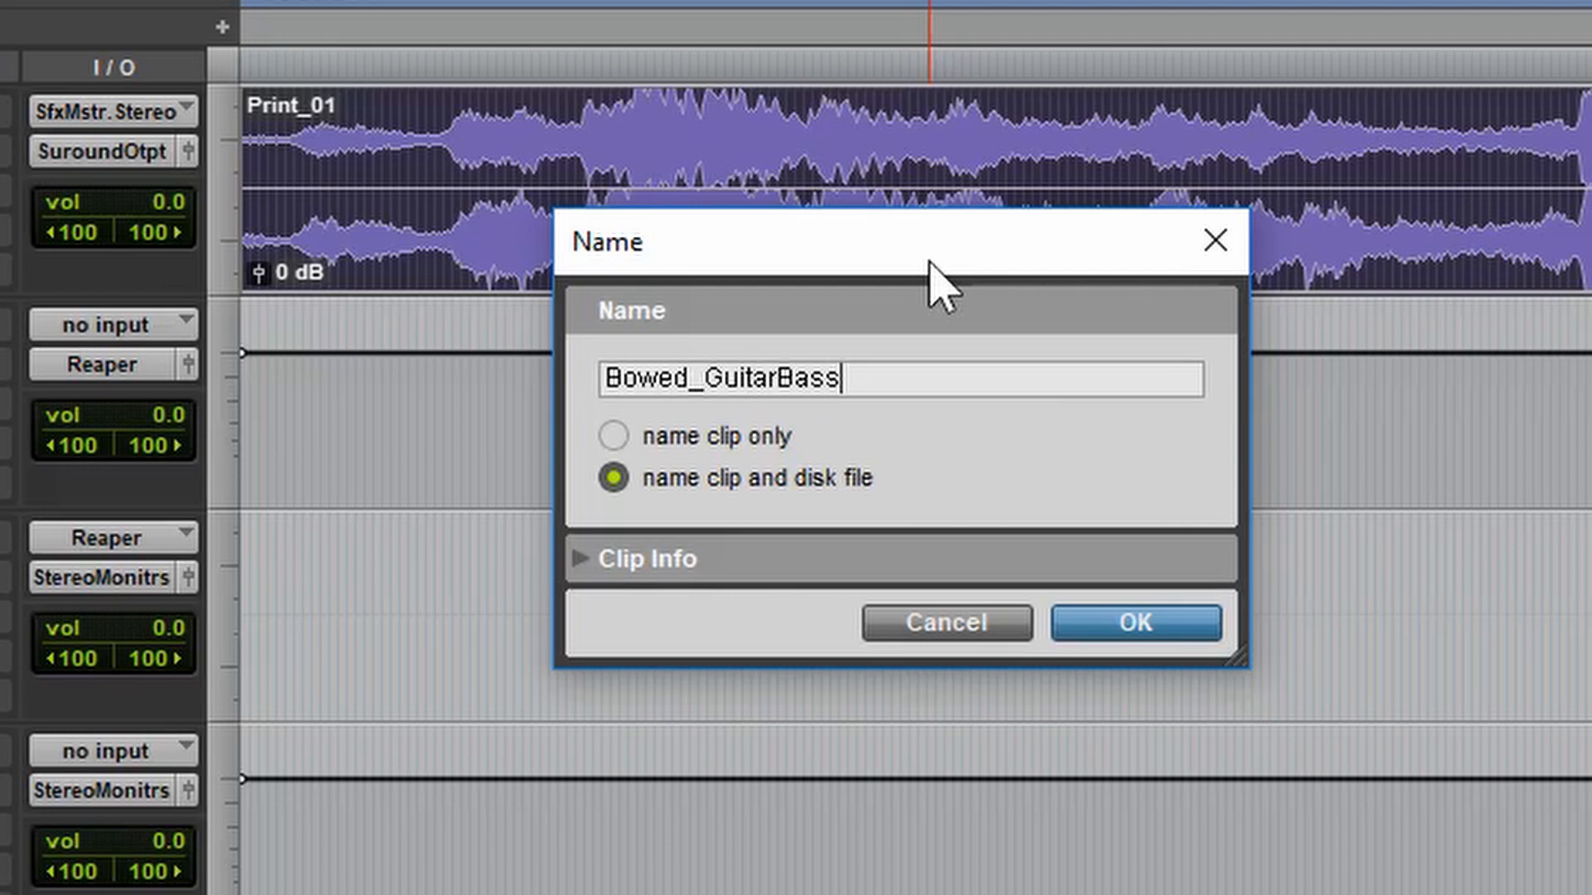
{"action": "type", "text": "_Processed"}
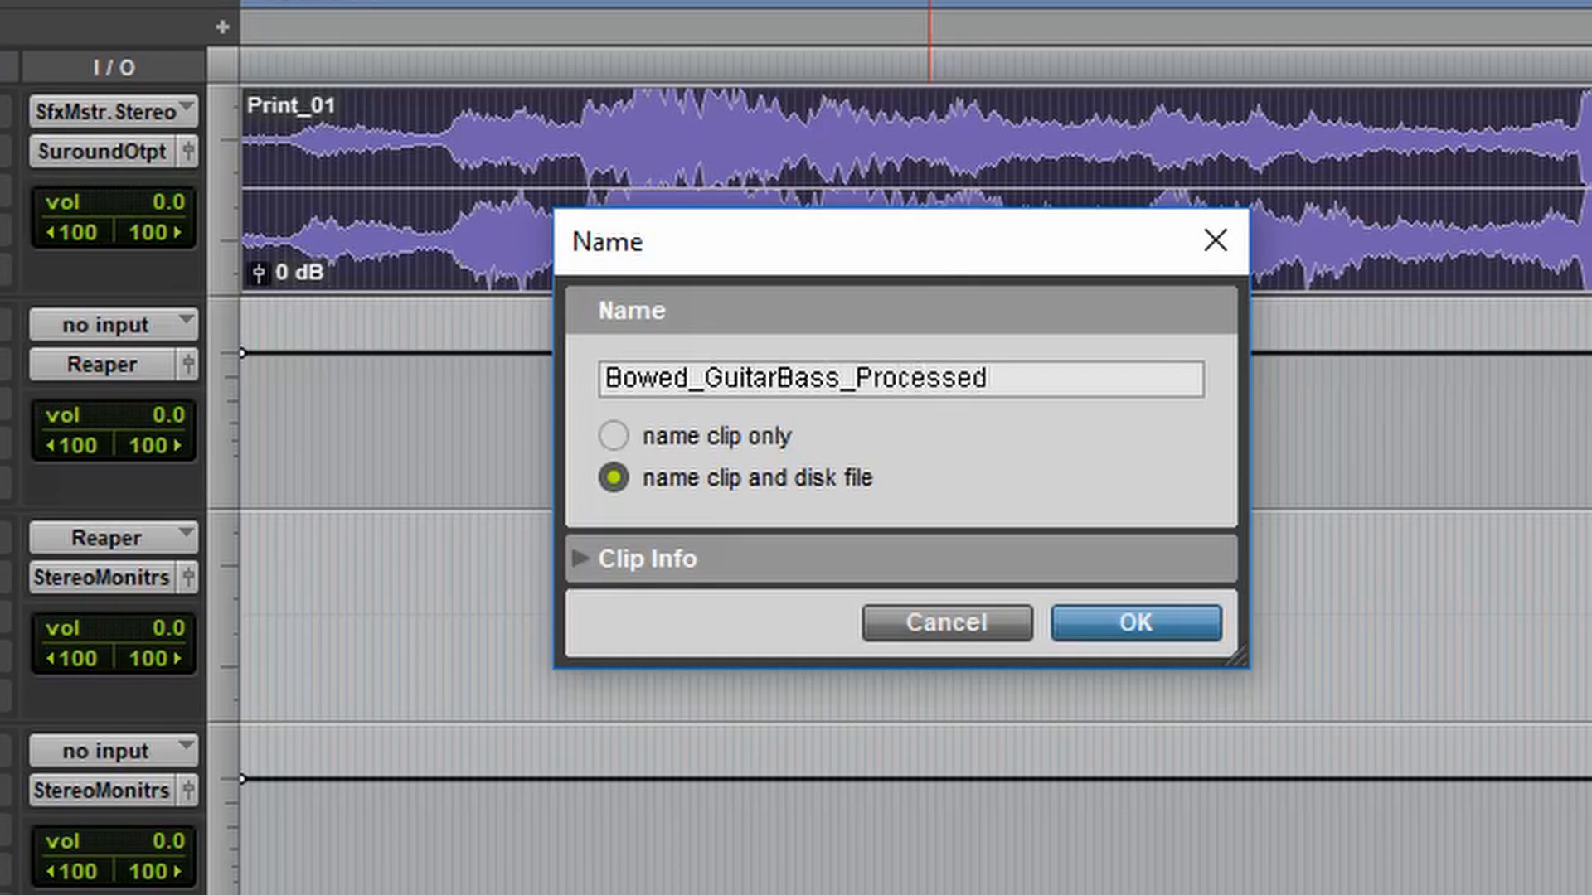
{"action": "key", "text": "Return"}
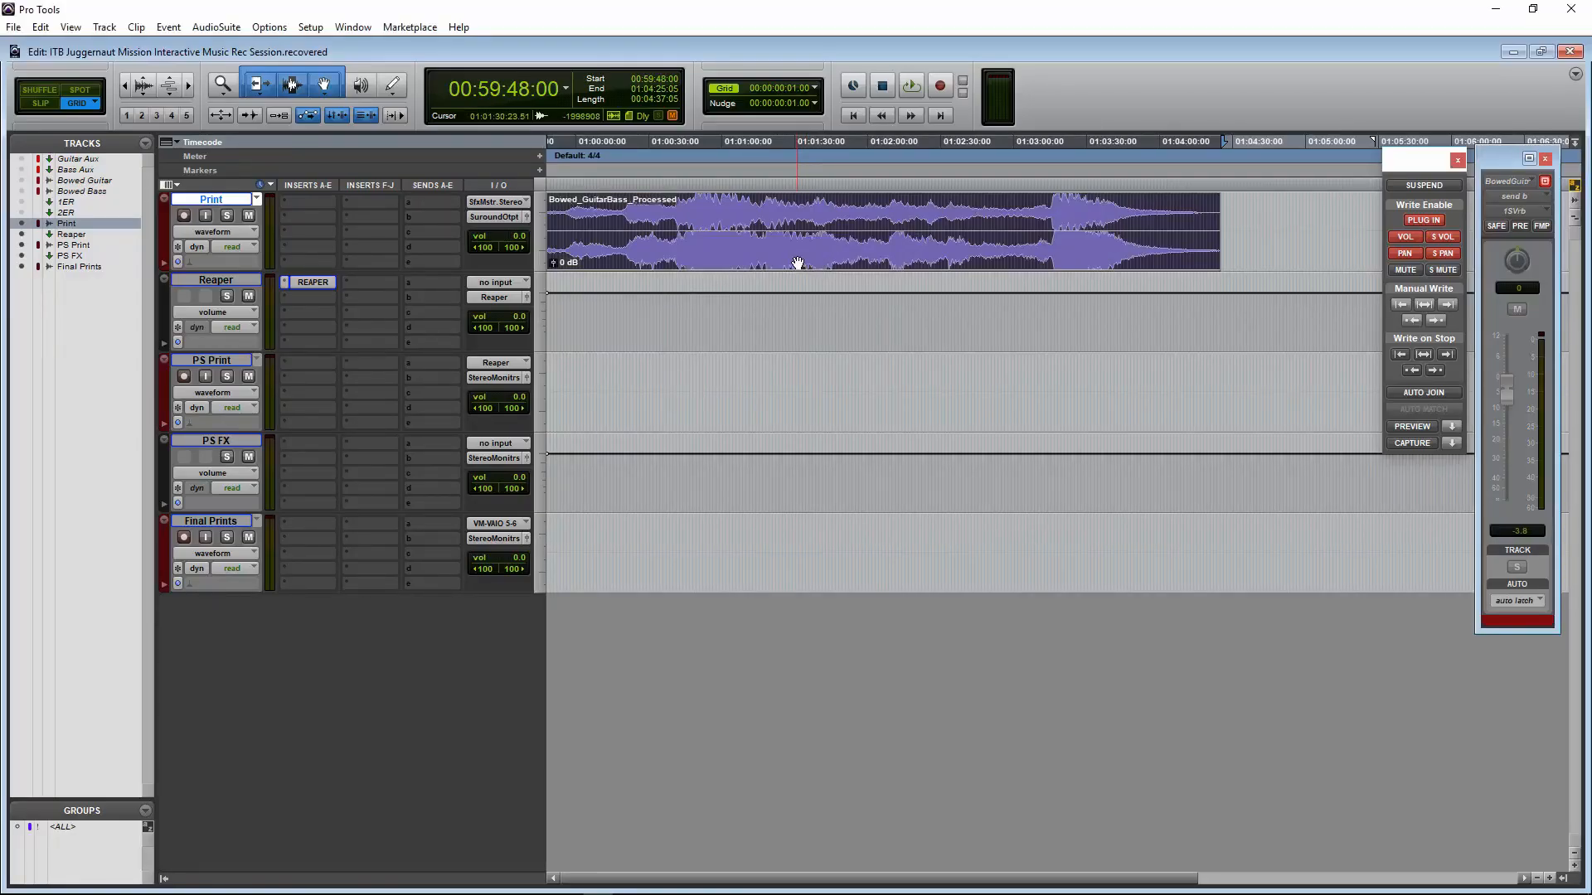
Solo the Print track and audition the beginning of its clip
{"action": "key", "text": "shift+s"}
{"action": "key", "text": "space"}
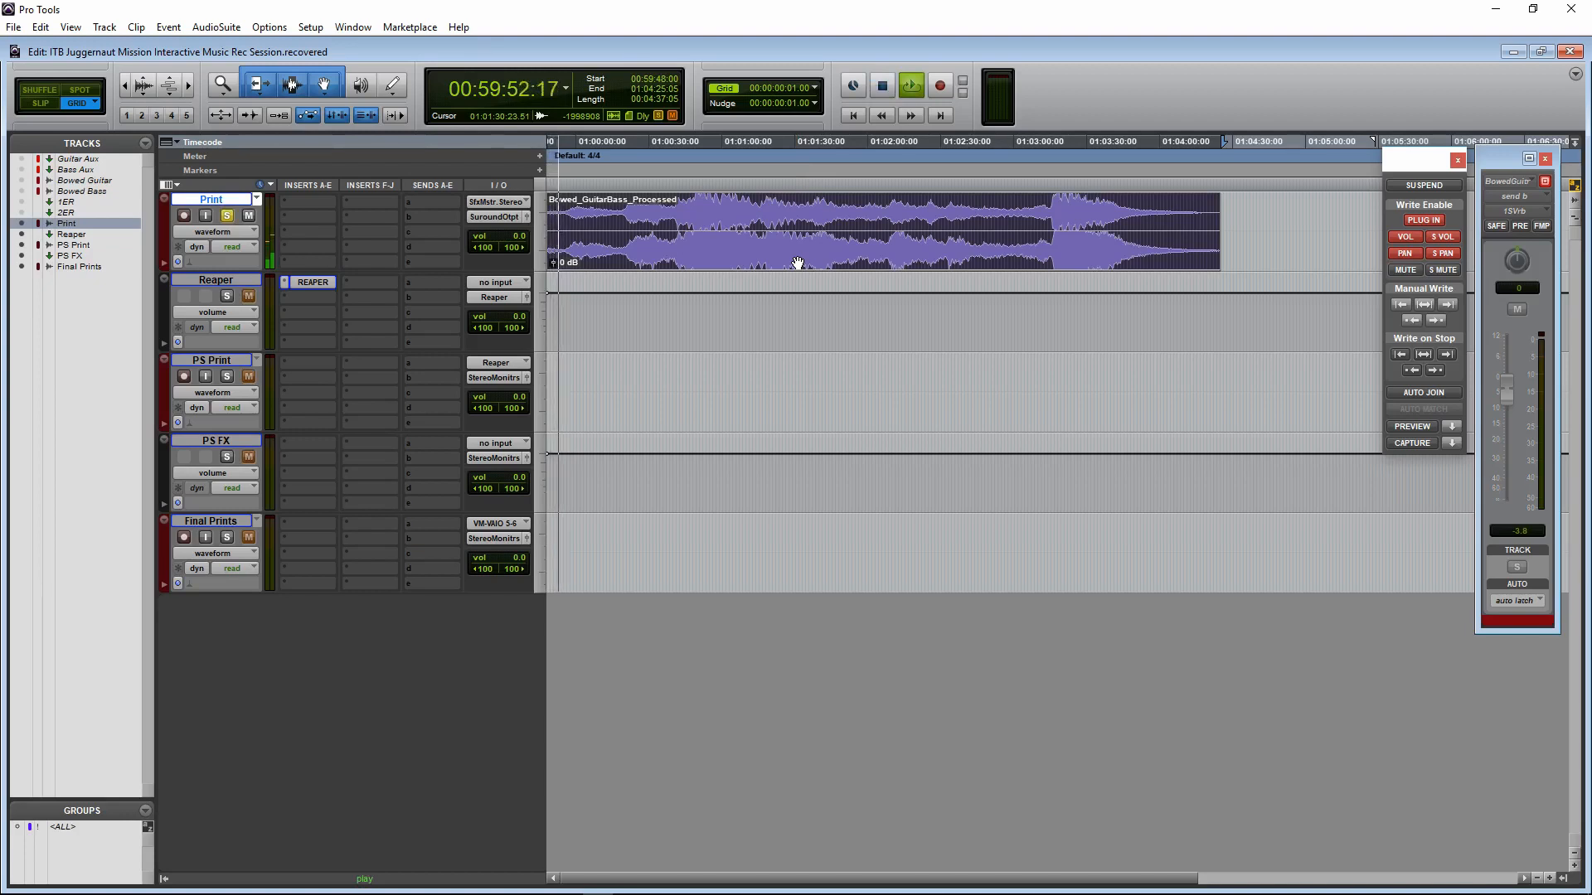
{"action": "key", "text": "ctrl+]"}
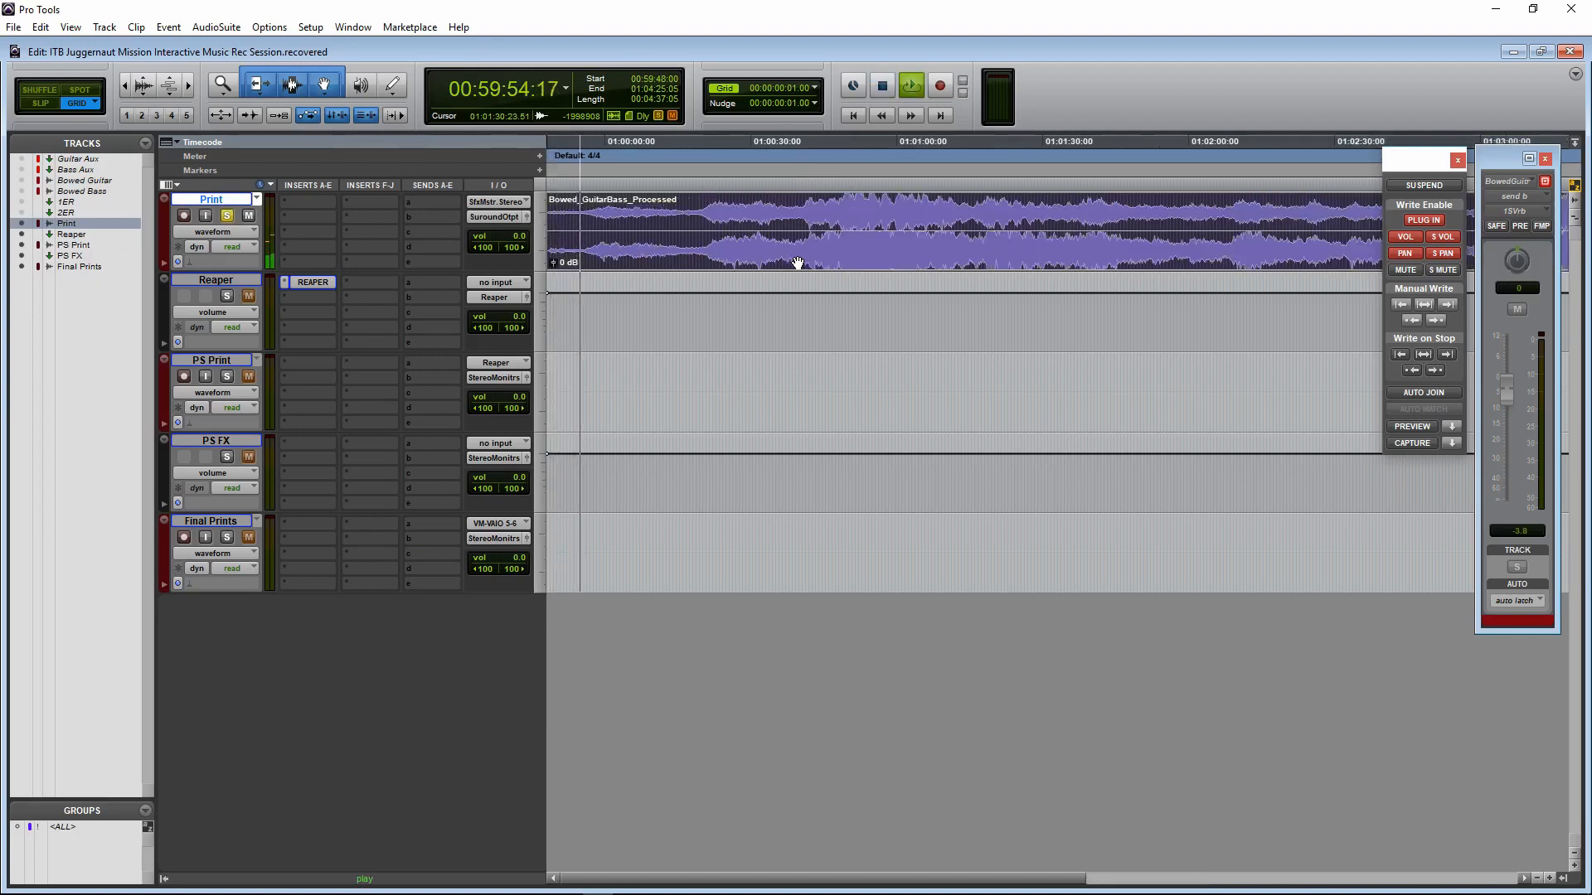
{"action": "key", "text": "ctrl+["}
{"action": "key", "text": "ctrl+["}
{"action": "key", "text": "space"}
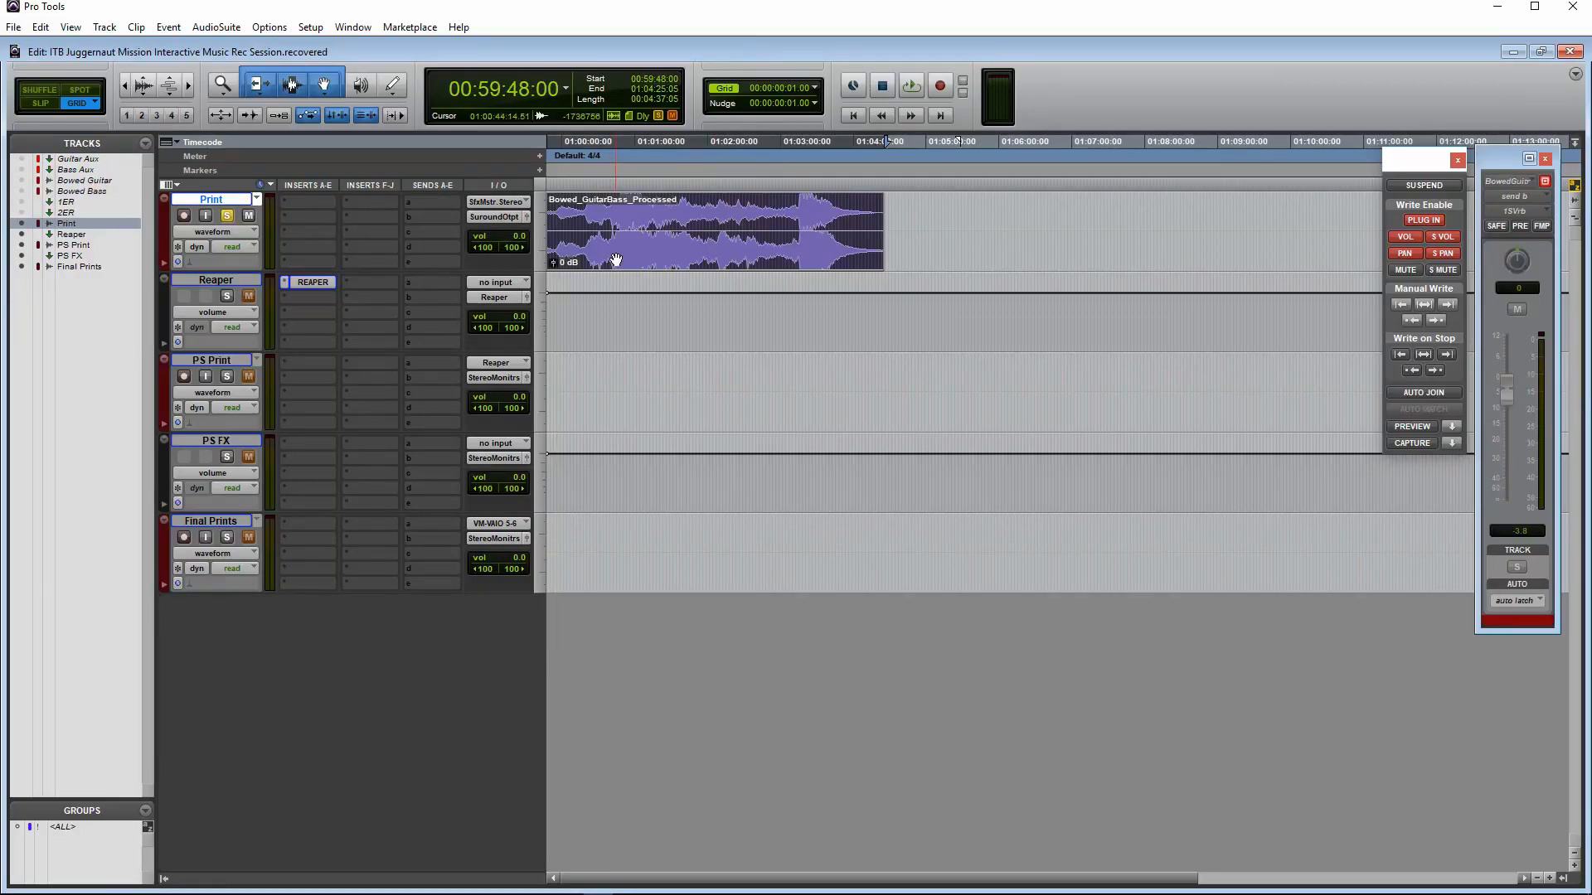
Bounce Bowed_GuitarBass_Processed offline as an interleaved 24-bit, 48 kHz WAV with Surround Output (Stereo) as the source
{"action": "key", "text": "ctrl+alt+b"}
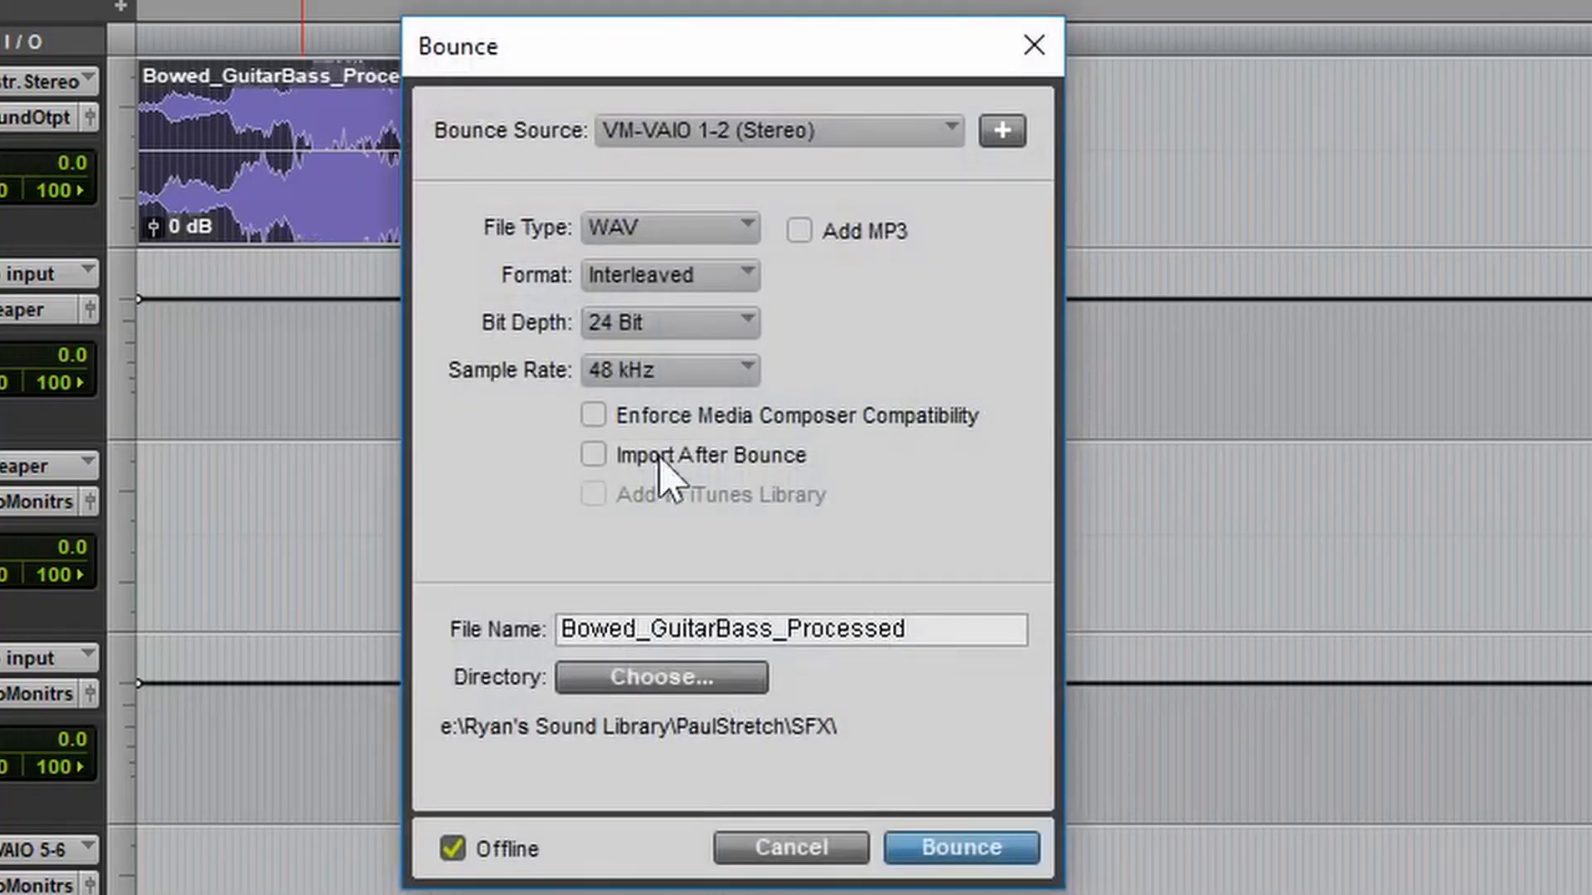
{"action": "left_click", "coordinate": [749, 137]}
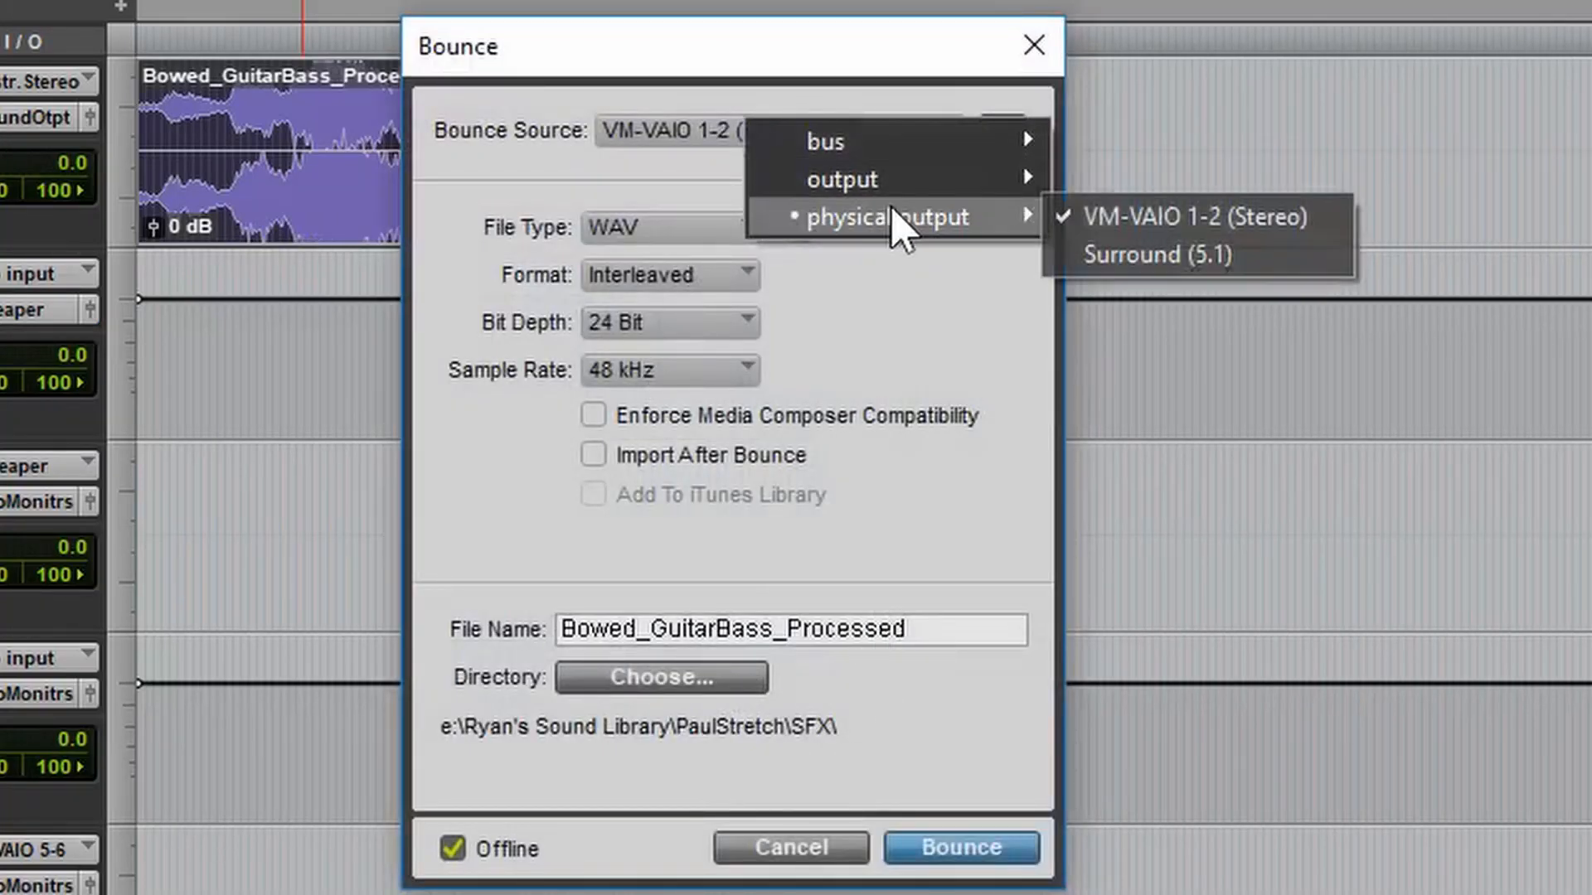
{"action": "mouse_move", "coordinate": [912, 187]}
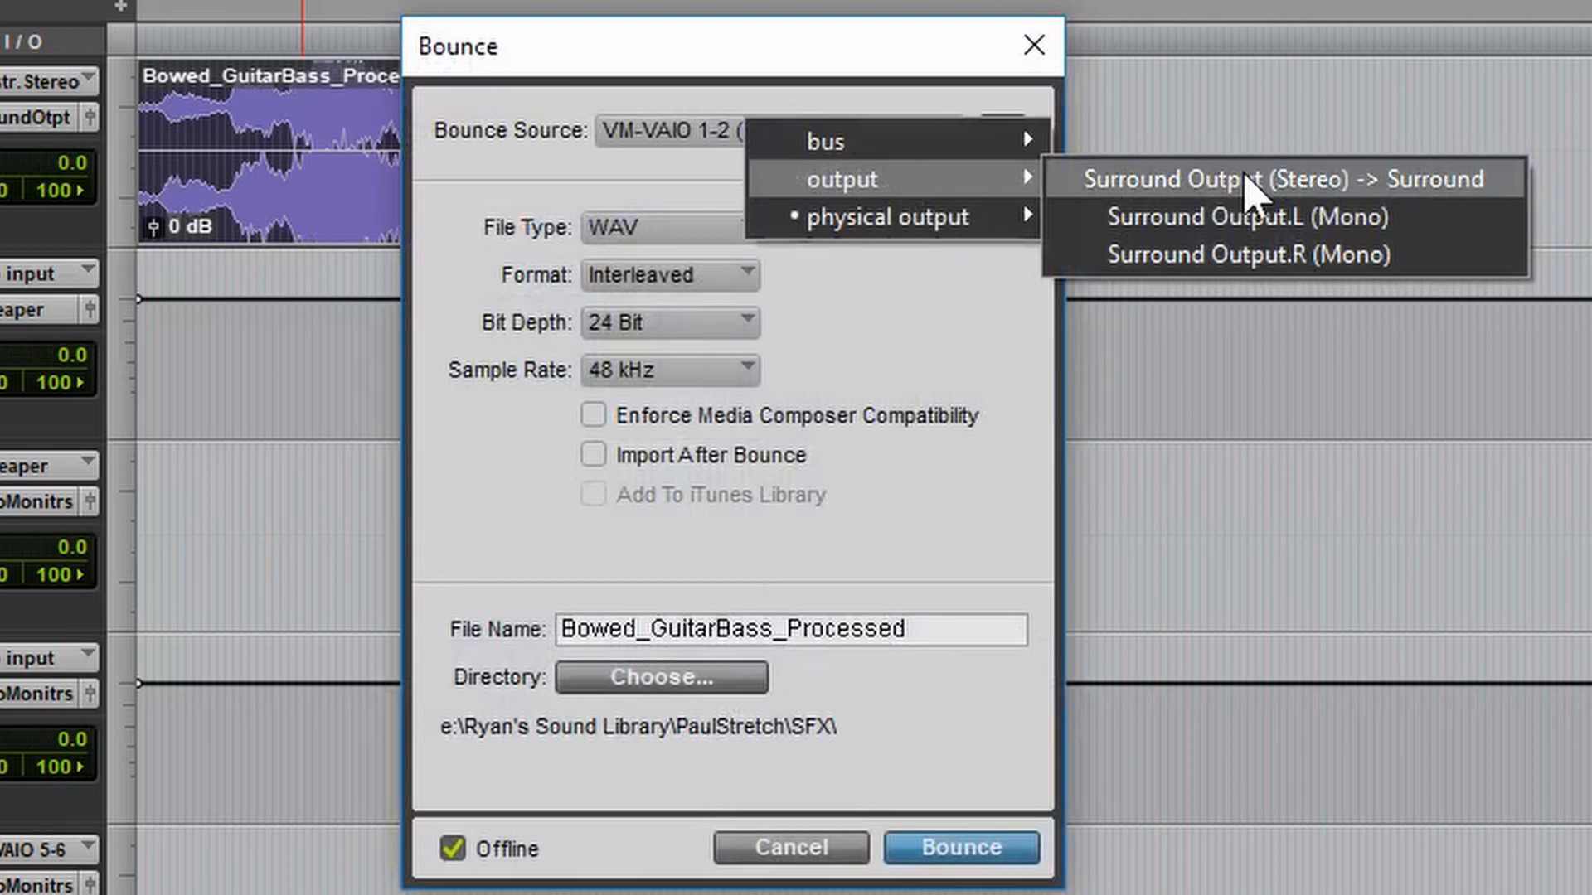
{"action": "left_click", "coordinate": [1405, 186]}
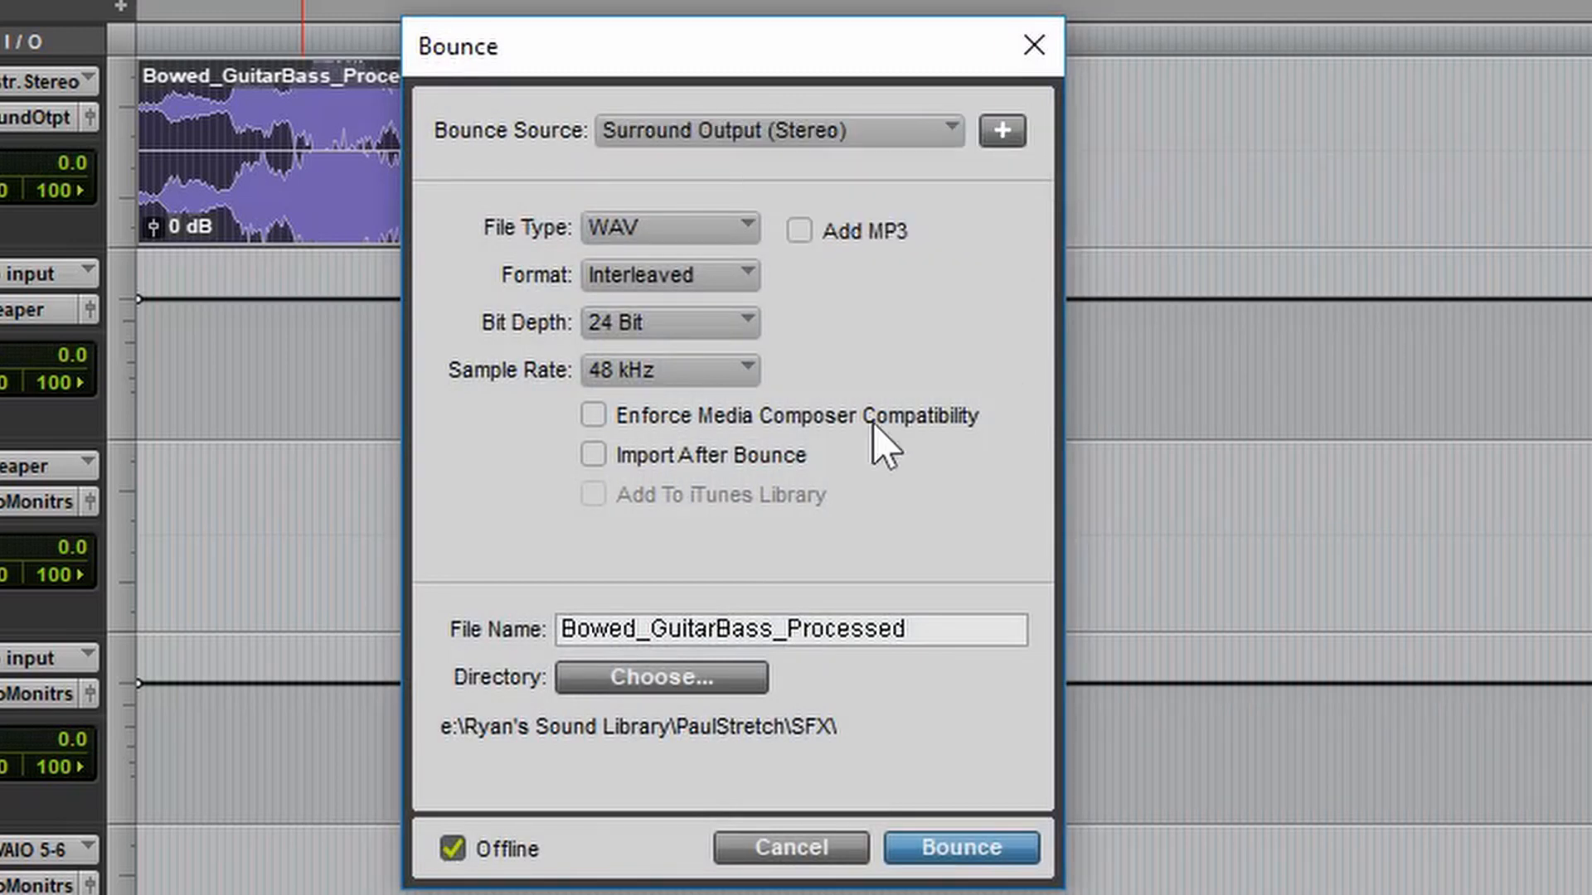
{"action": "left_click", "coordinate": [954, 849]}
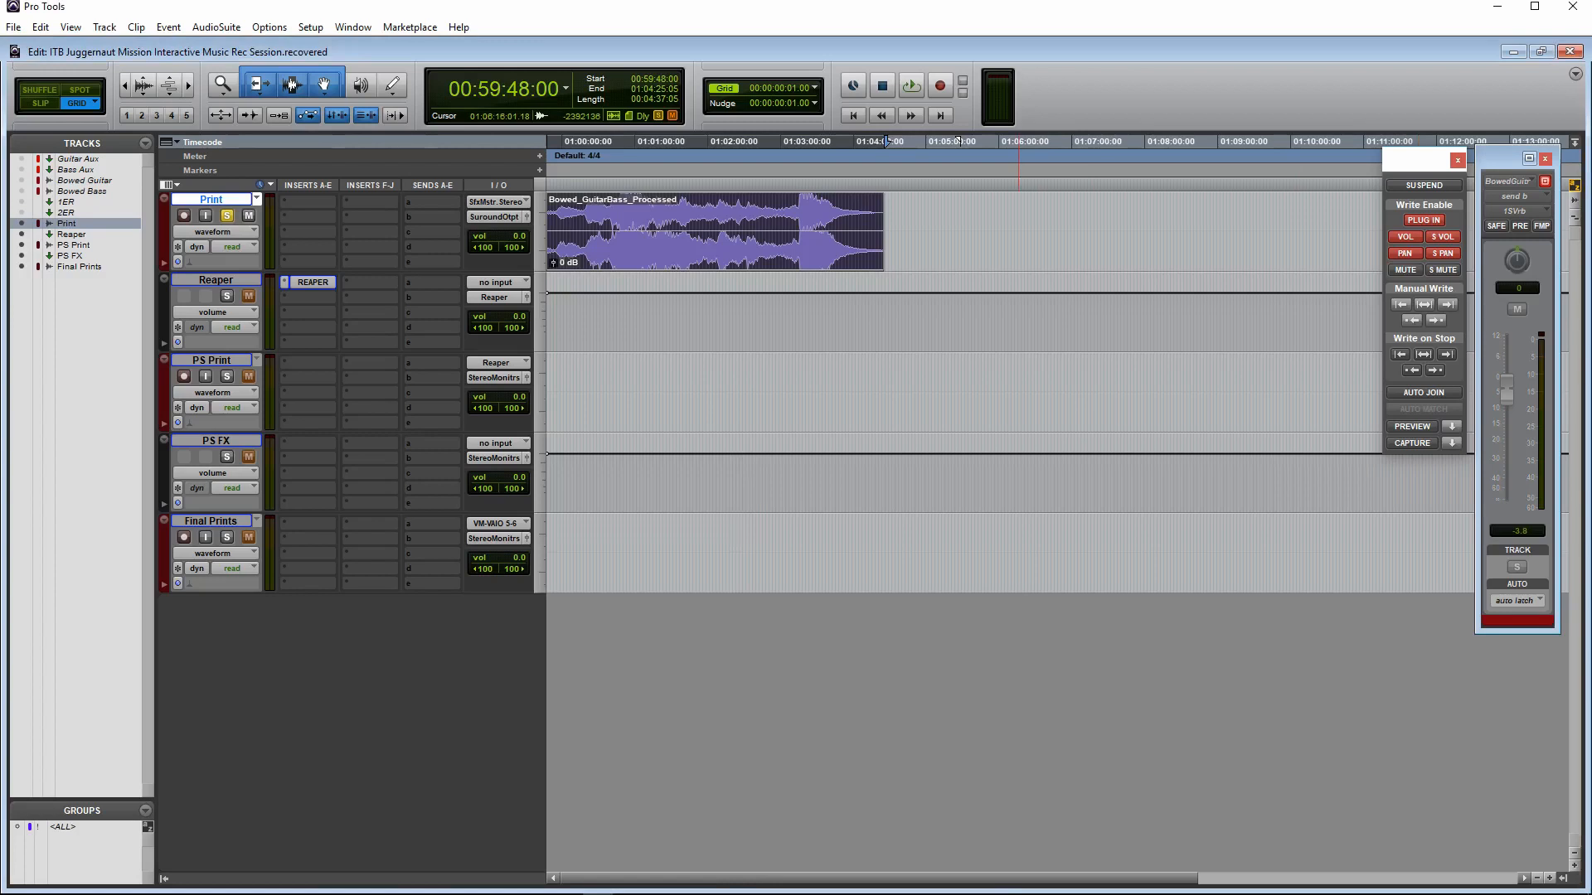
Switch to Soundly, search for Bowed_GuitarBass_Processed and select the bounced WAV file
{"action": "mouse_move", "coordinate": [575, 892]}
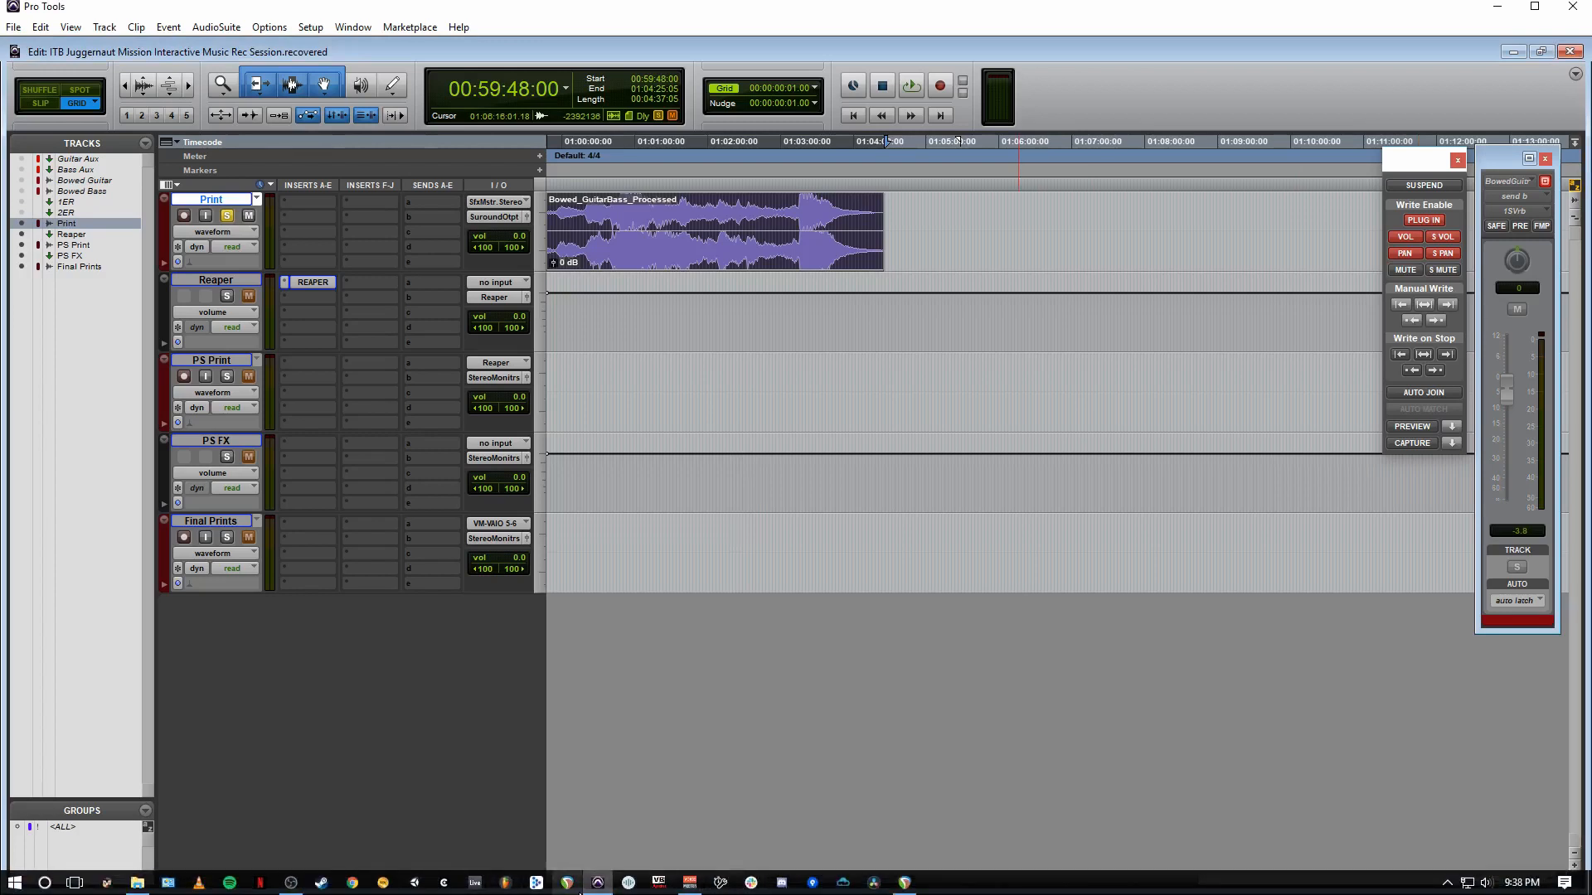
{"action": "left_click", "coordinate": [630, 884]}
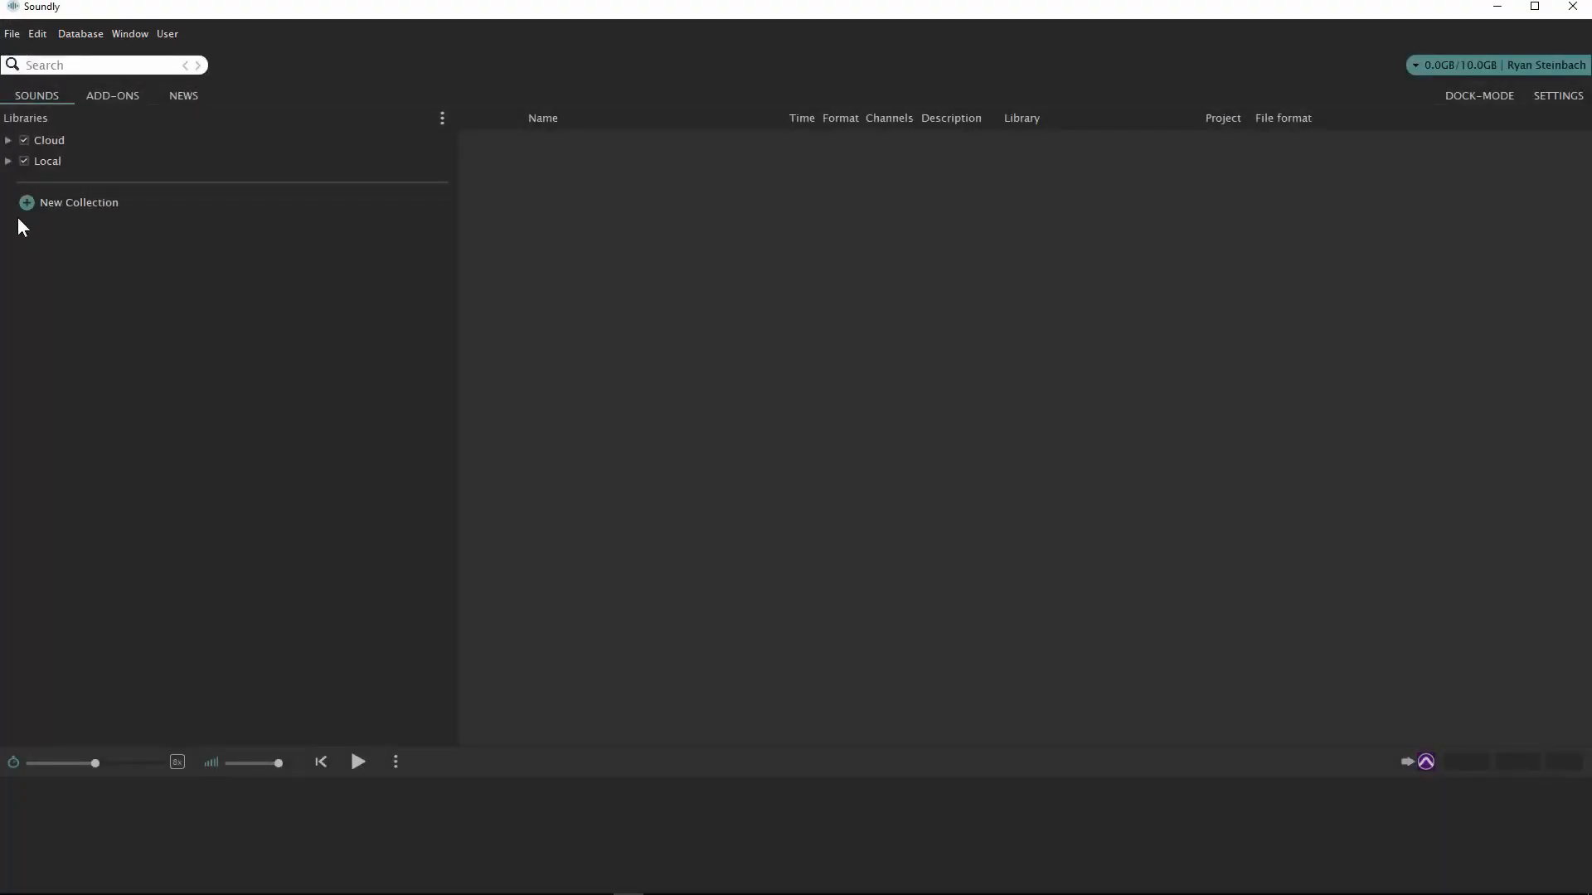
{"action": "left_click", "coordinate": [105, 64]}
{"action": "type", "text": "ed_GuitarBass_Processed"}
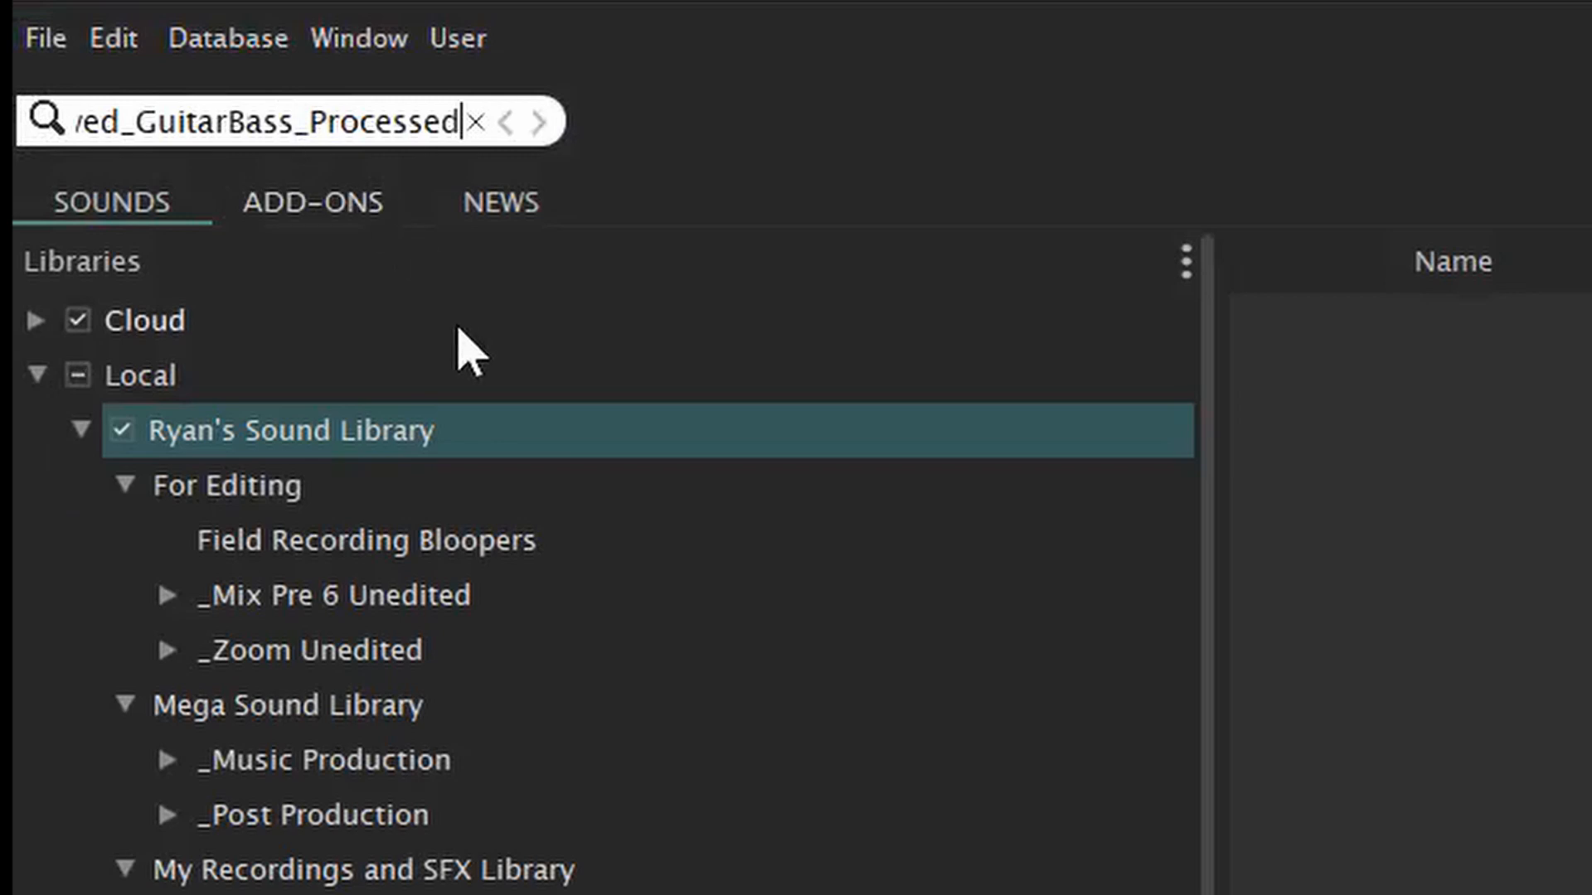
{"action": "key", "text": "Return"}
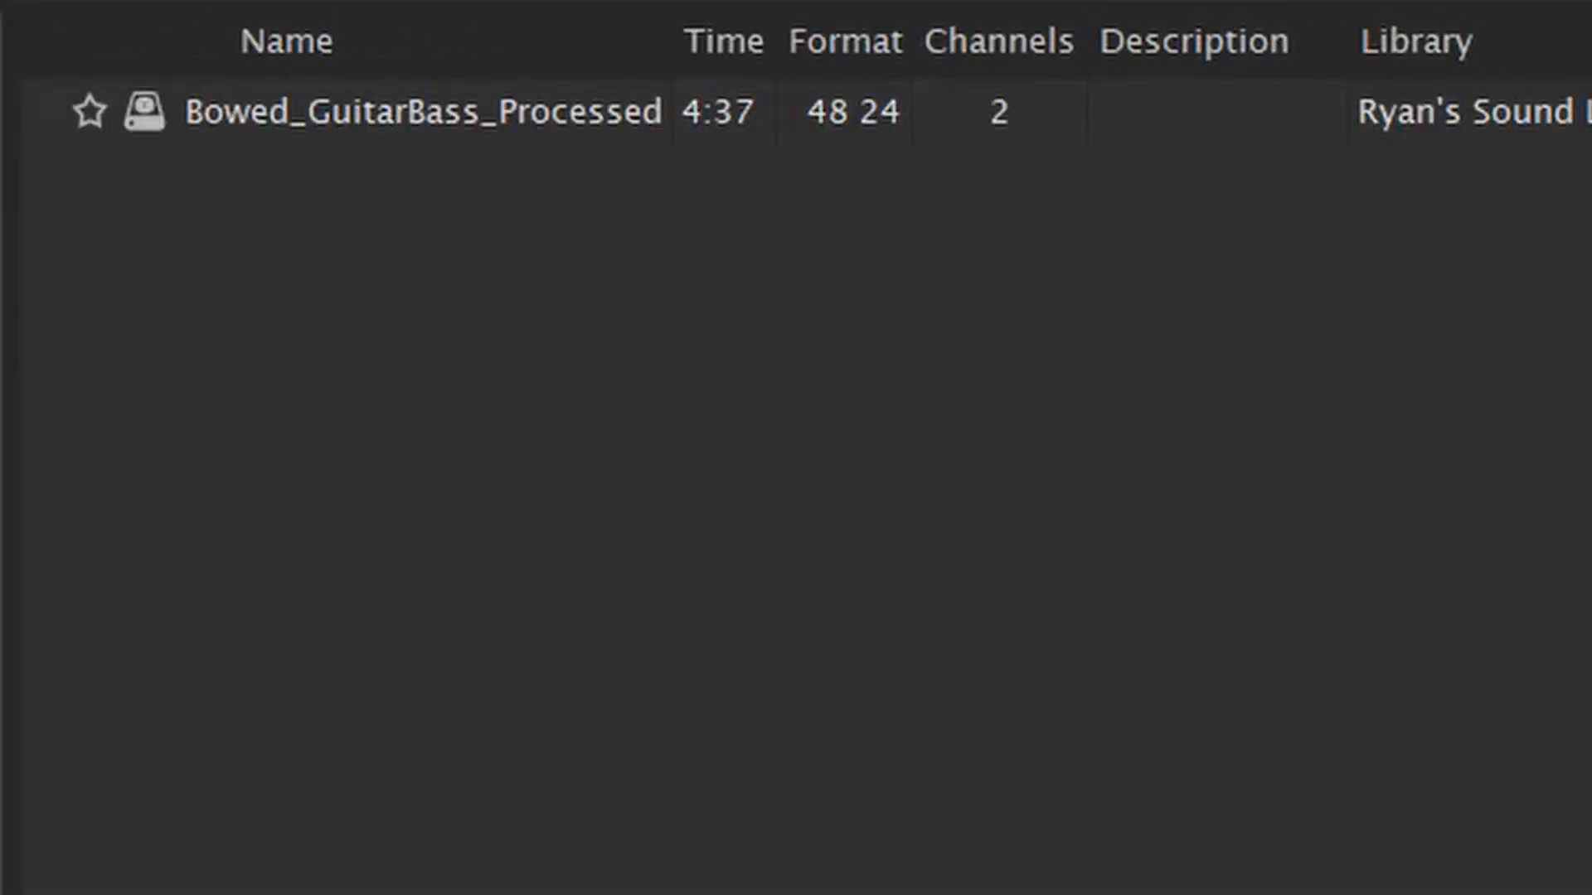
{"action": "left_click", "coordinate": [656, 113]}
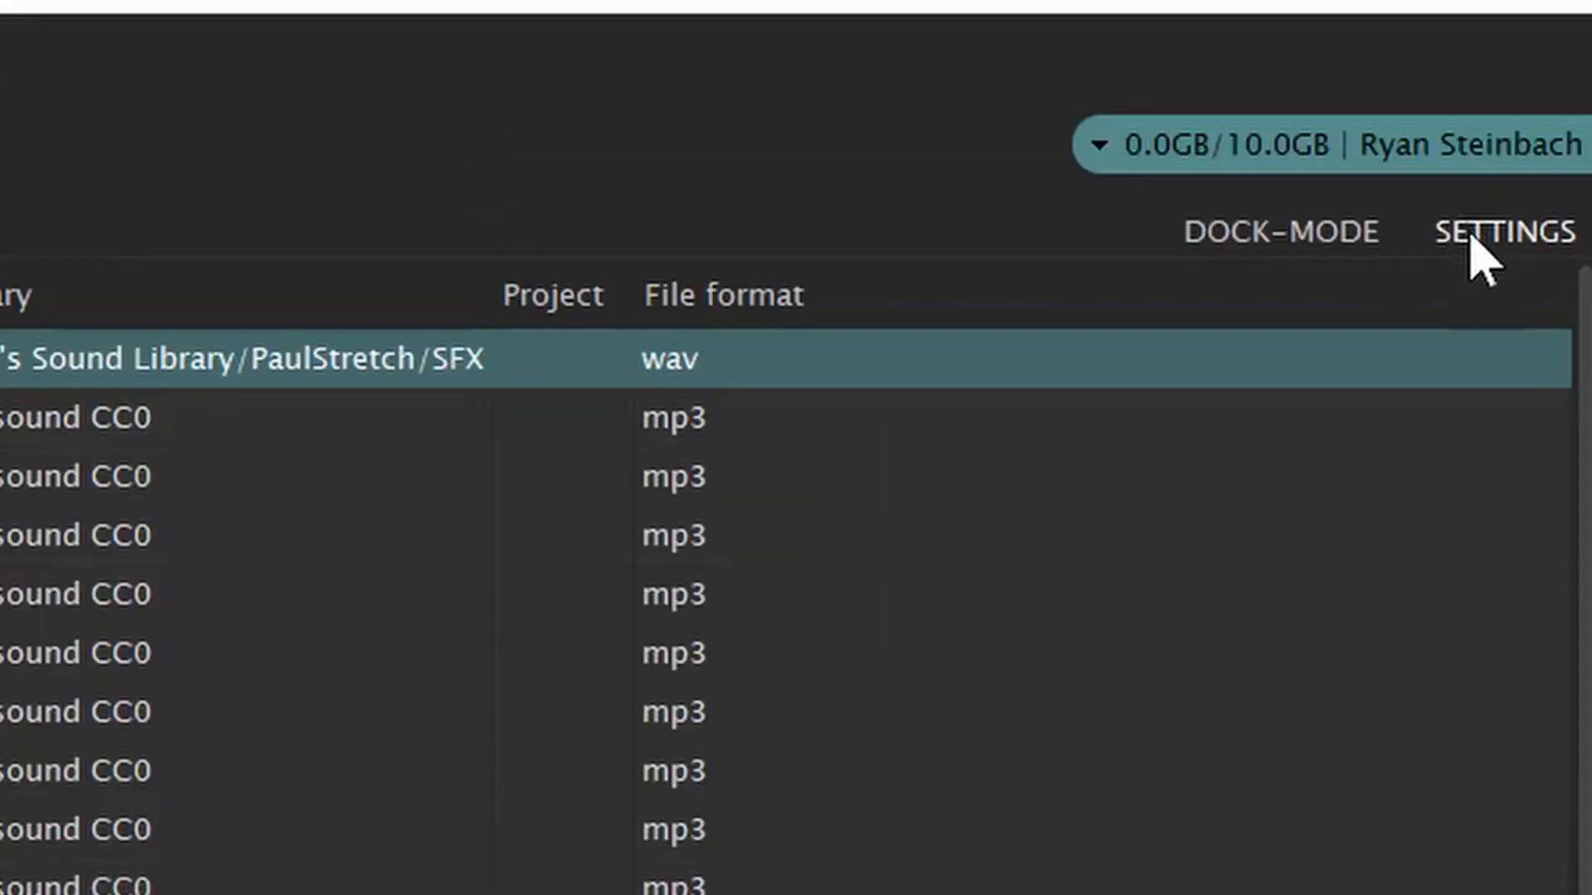
Set Soundly's output device to VoiceMeeter Aux Input and move the playback position near the start of the file
{"action": "left_click", "coordinate": [1471, 238]}
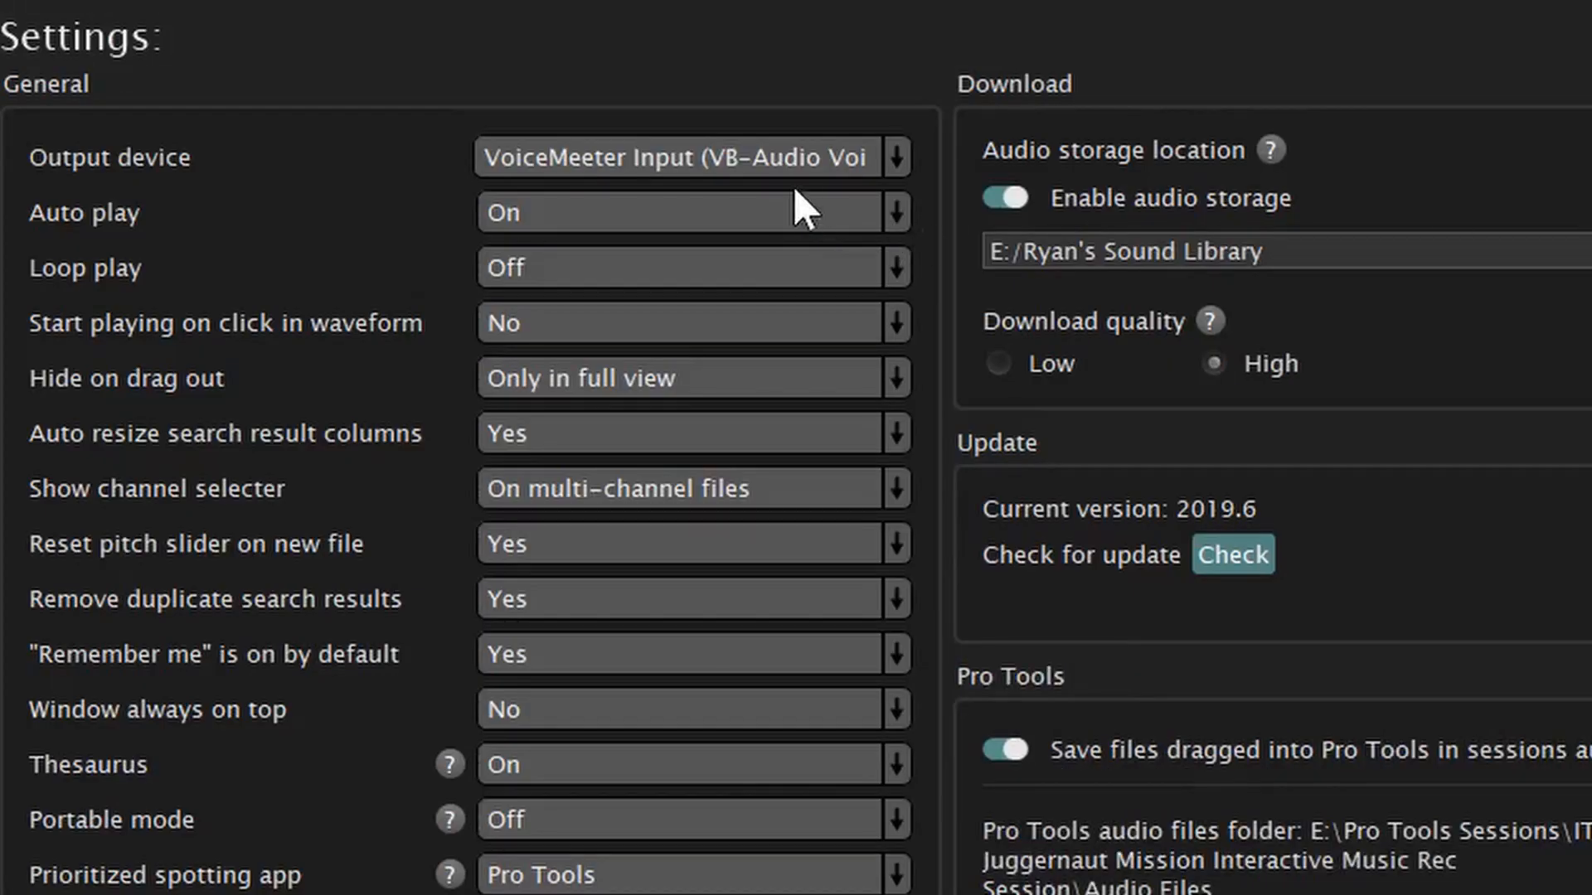
{"action": "left_click", "coordinate": [789, 156]}
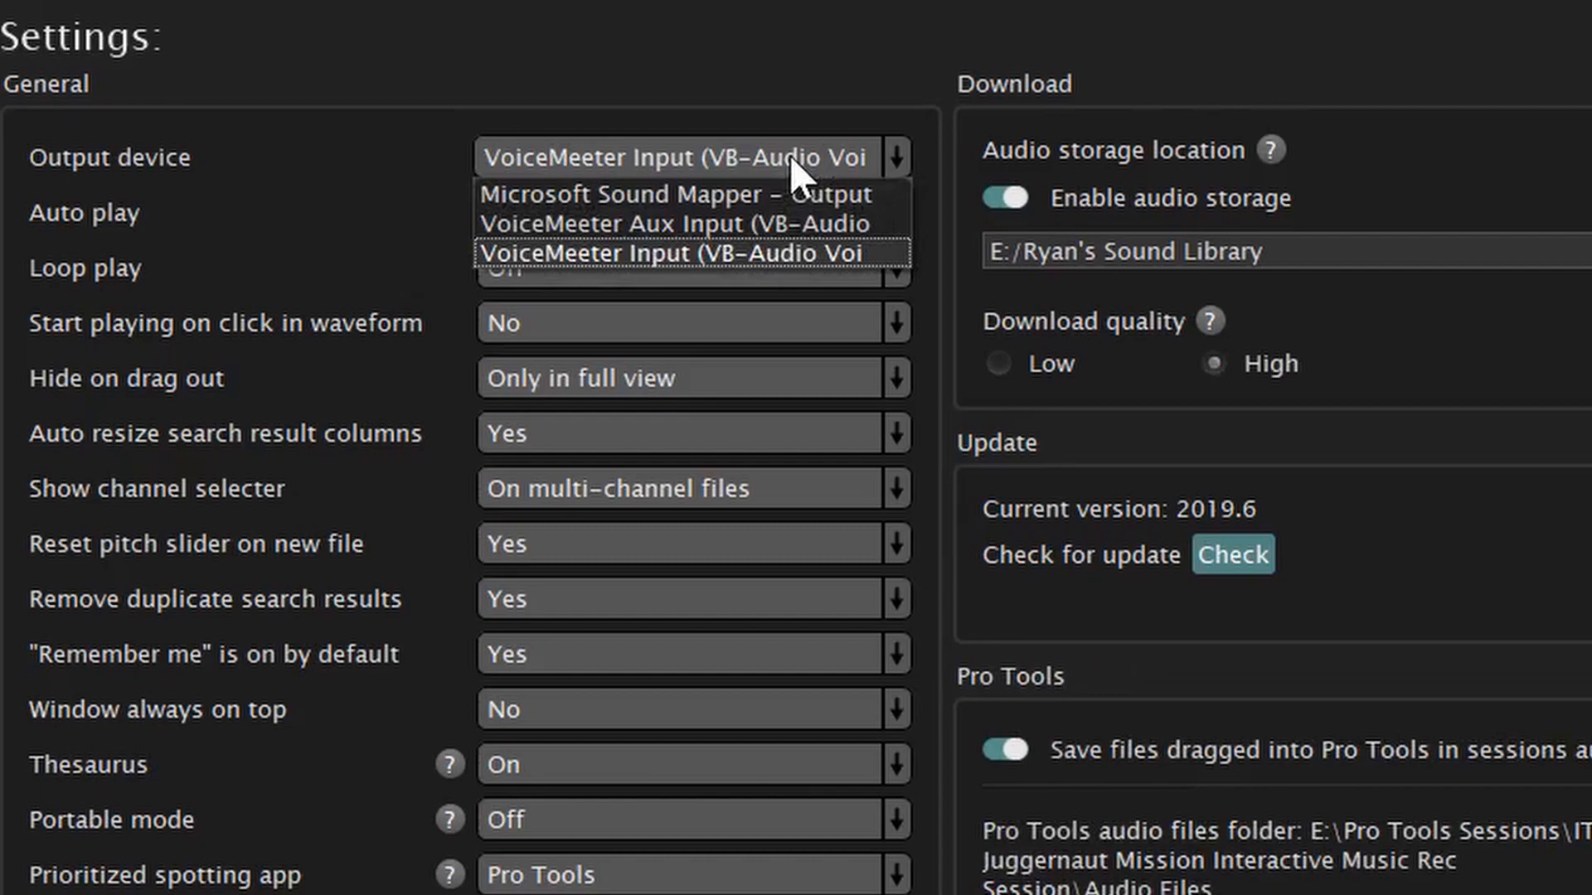
{"action": "left_click", "coordinate": [803, 226]}
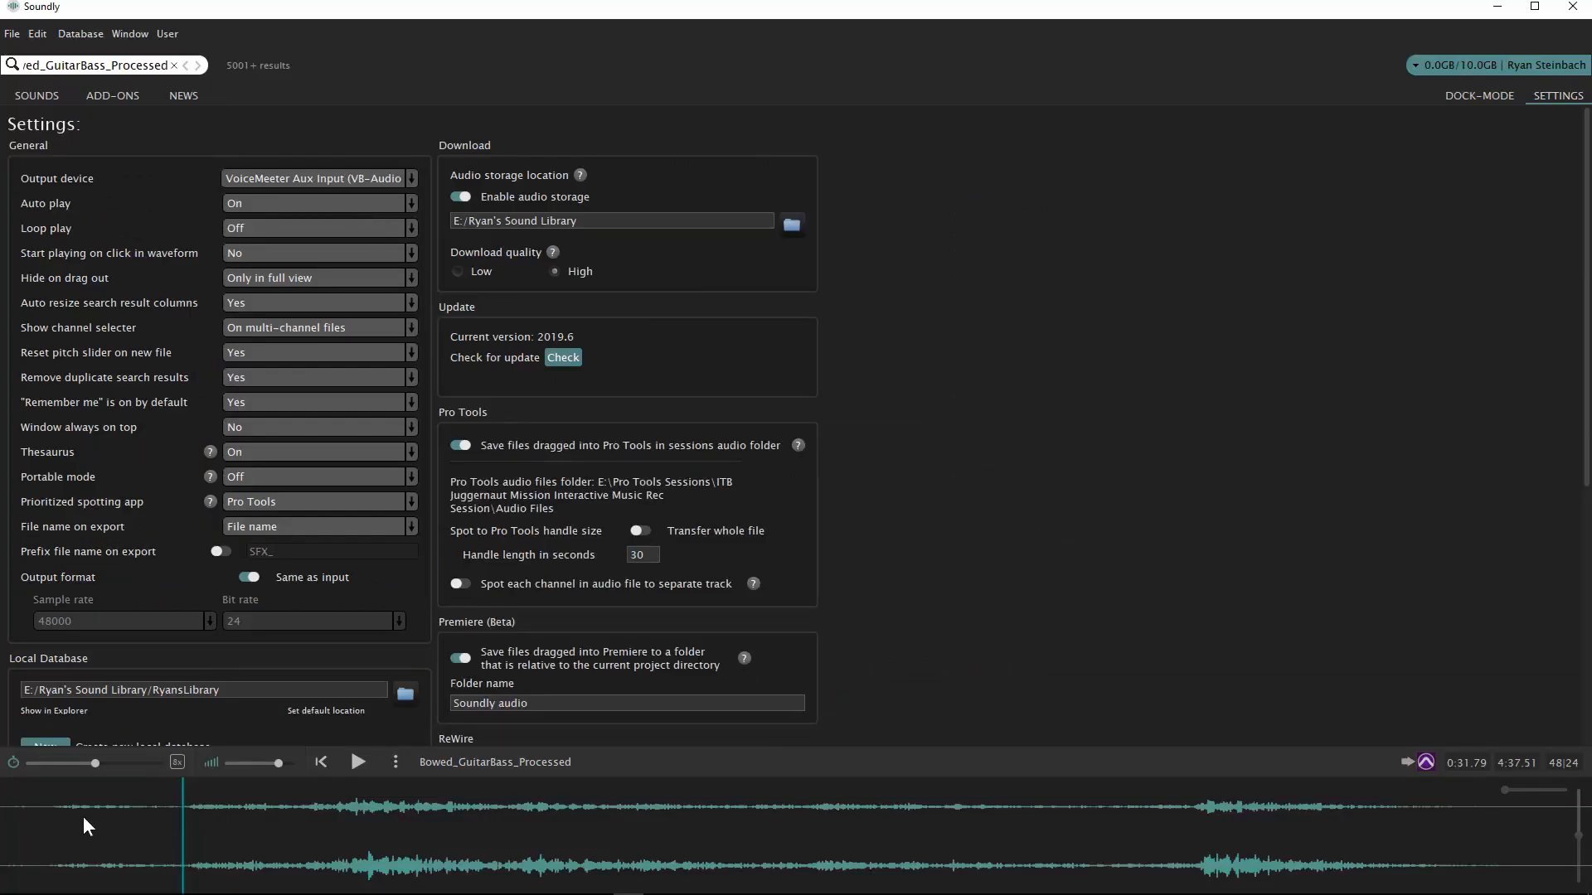
{"action": "left_click", "coordinate": [47, 813]}
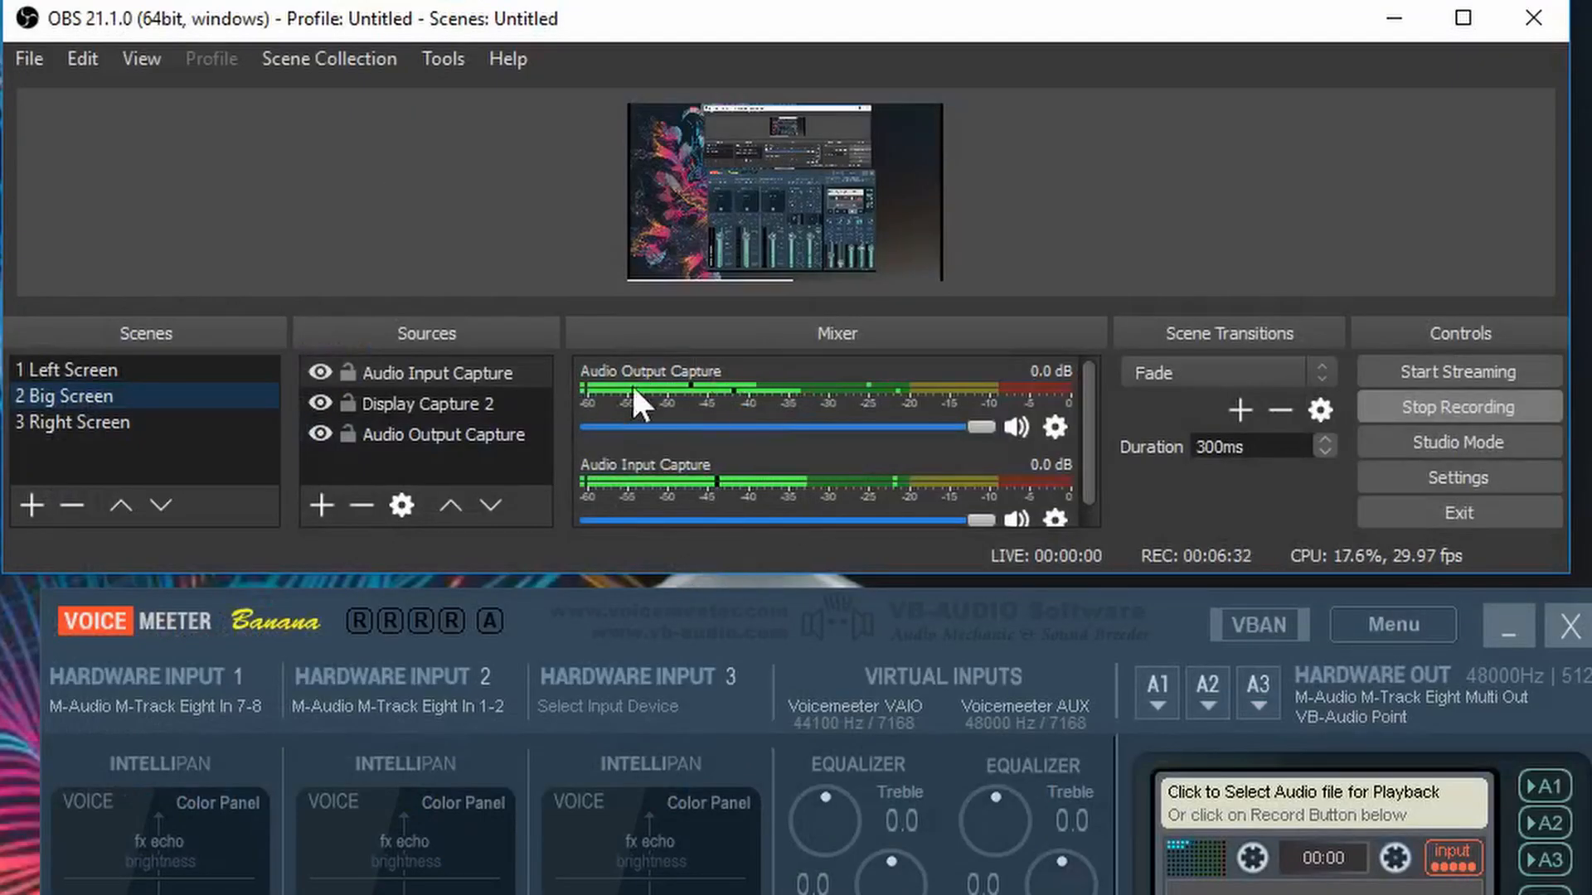
Check which device the Audio Output Capture source uses in OBS
{"action": "right_click", "coordinate": [688, 382]}
{"action": "left_click", "coordinate": [750, 550]}
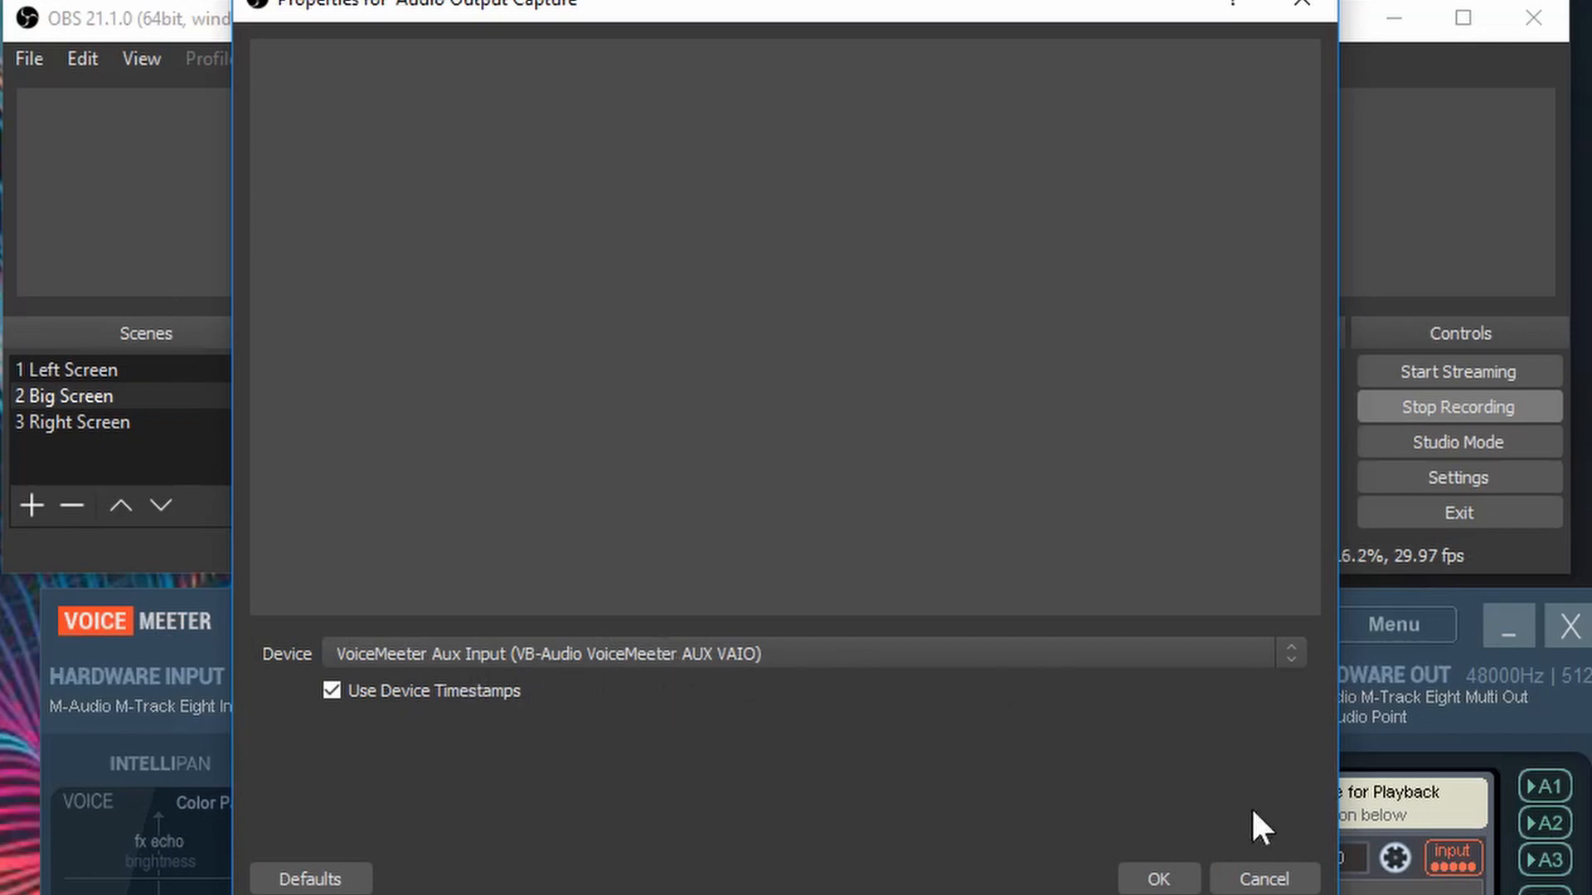
{"action": "left_click", "coordinate": [1161, 878]}
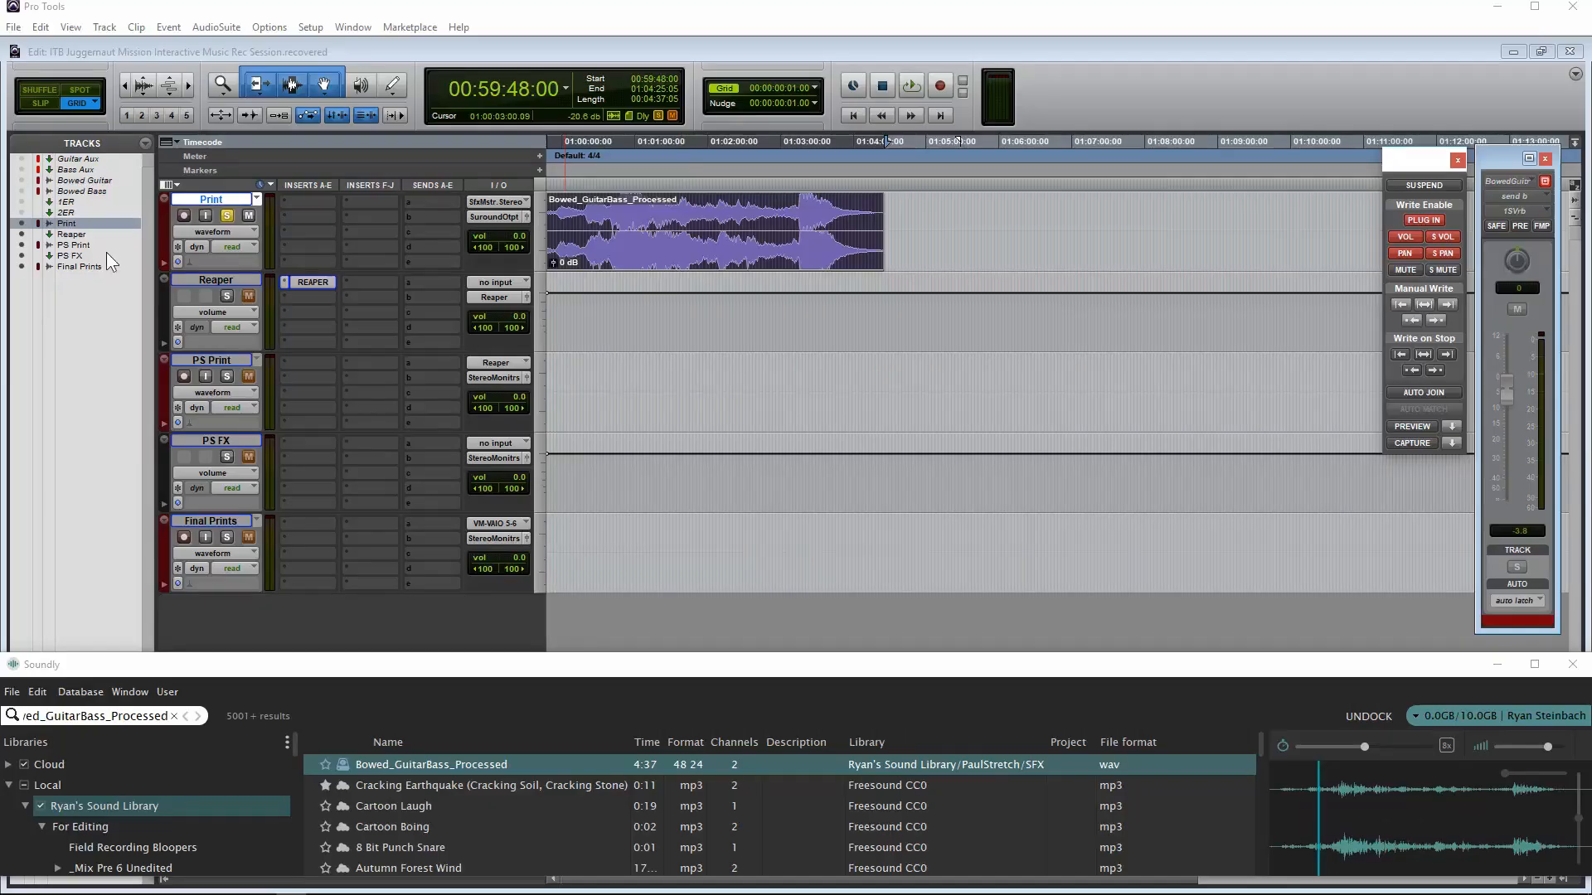
Switch back to Pro Tools, then unsolo and mute the Print track
{"action": "left_click", "coordinate": [226, 216]}
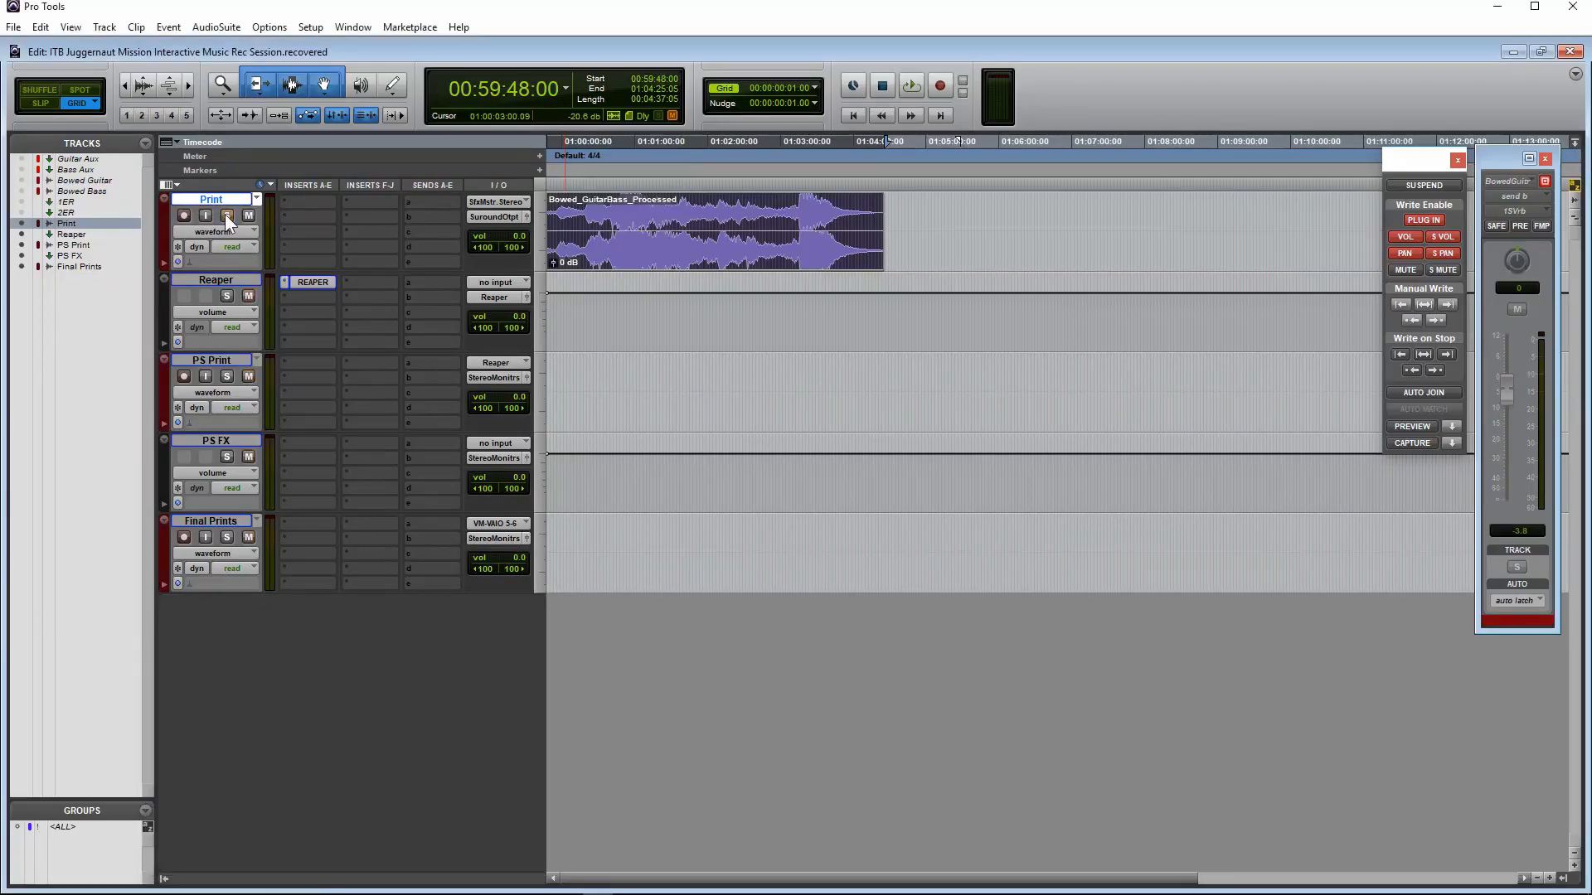
{"action": "left_click", "coordinate": [248, 215]}
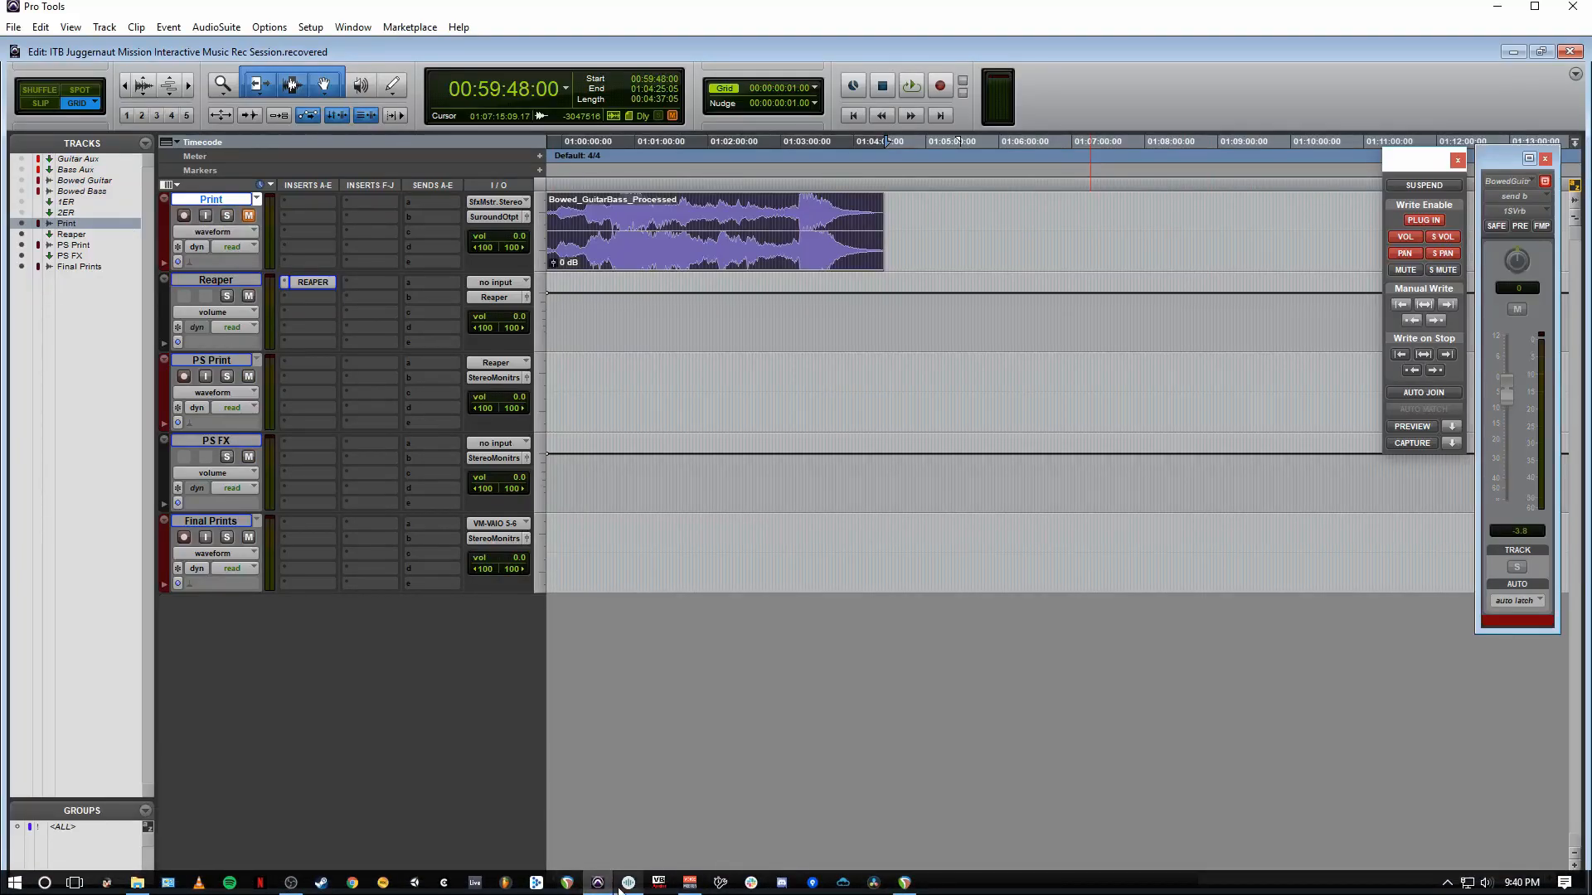
Bring up the docked Soundly window and move it onto the screen showing REAPER
{"action": "left_click", "coordinate": [624, 885]}
{"action": "left_click_drag", "start_coordinate": [660, 666], "coordinate": [1409, 667]}
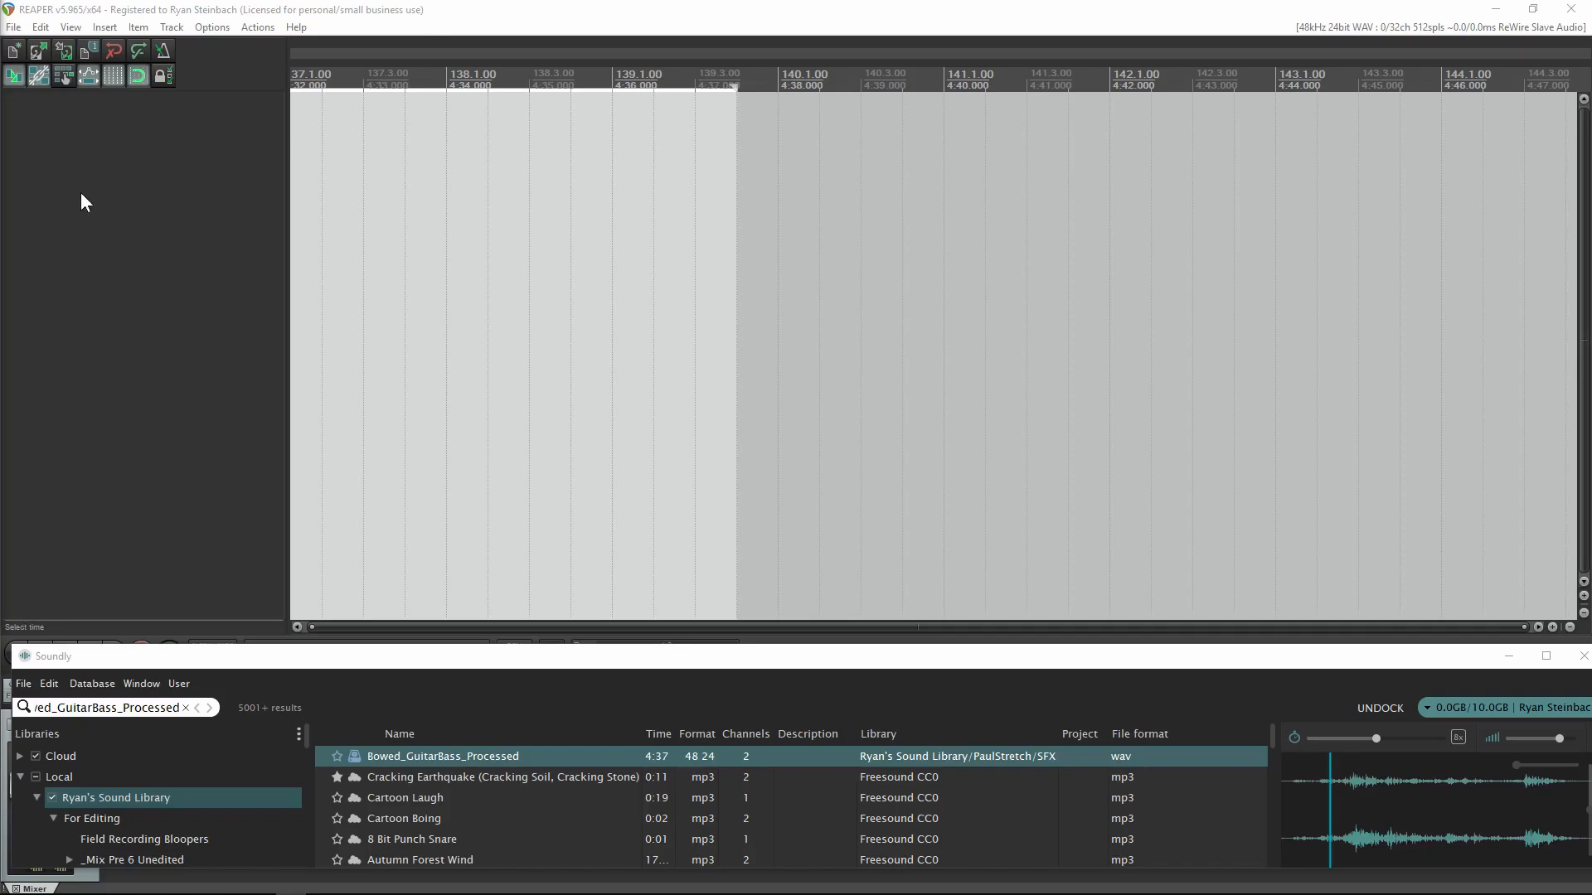
Add a new track to the empty REAPER project
{"action": "left_click", "coordinate": [86, 141]}
{"action": "right_click", "coordinate": [86, 143]}
{"action": "left_click", "coordinate": [134, 158]}
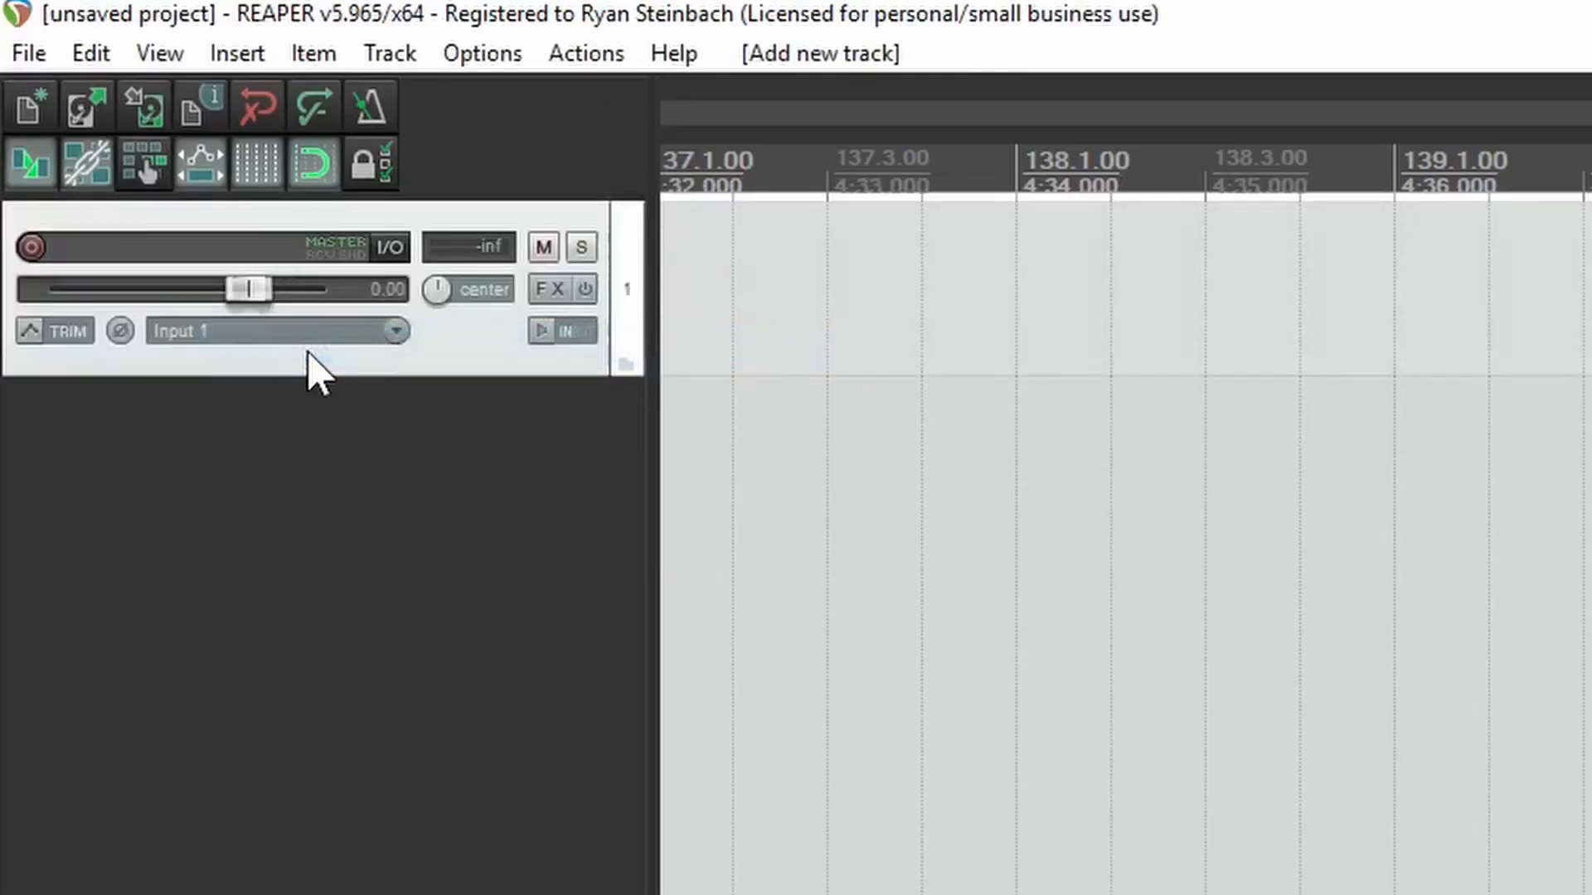
Add the PaulXStretch plug-in by Xenakios to Track 1's effects chain
{"action": "left_click", "coordinate": [546, 290]}
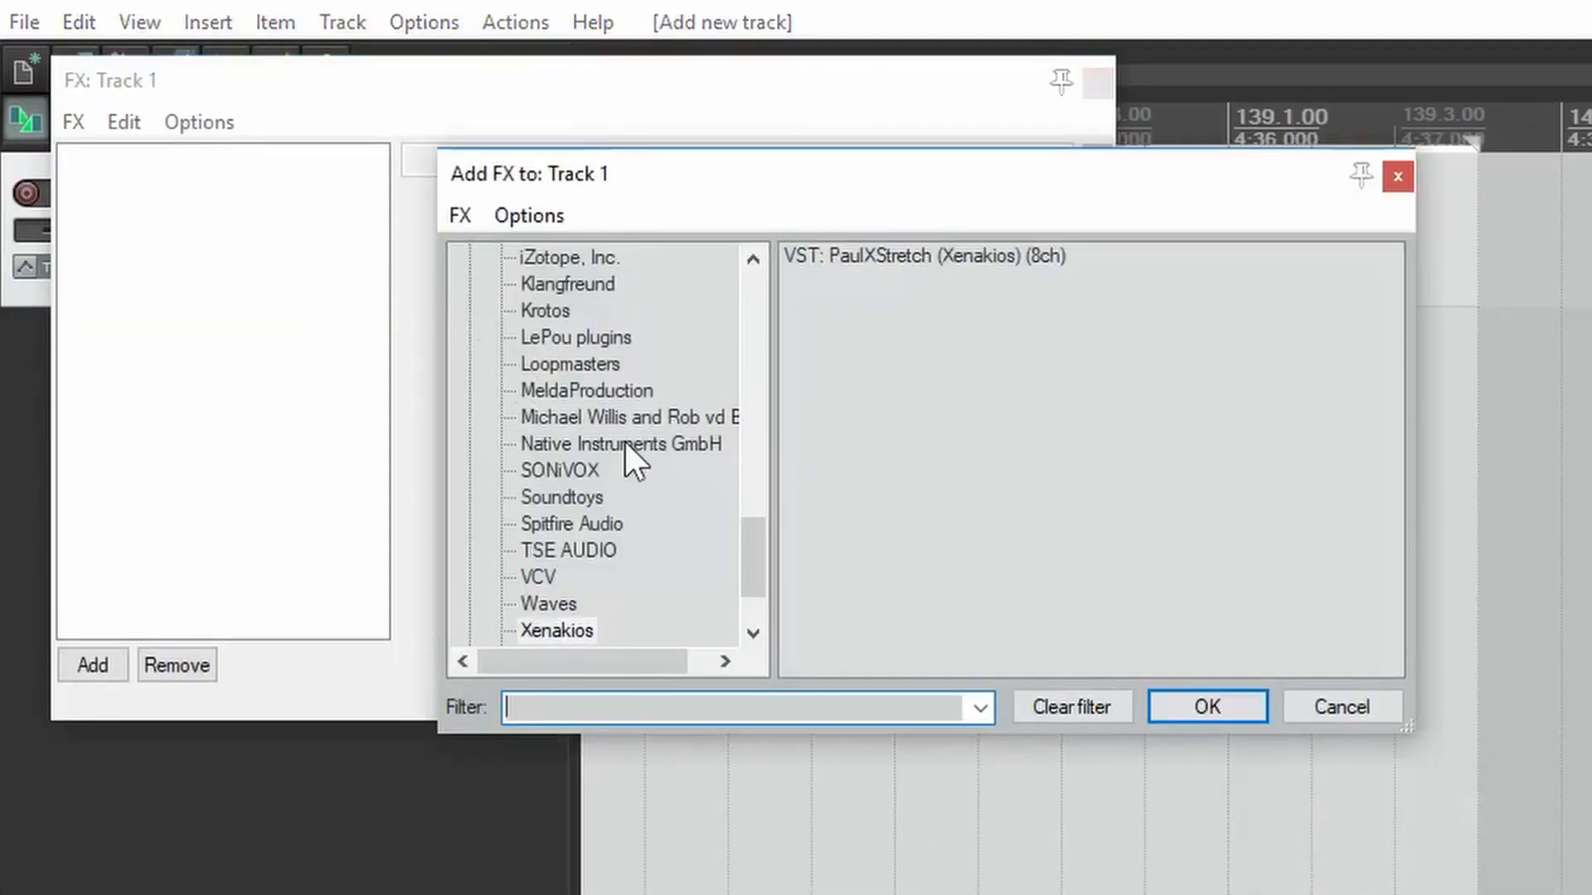
{"action": "scroll", "coordinate": [635, 448], "scroll_direction": "down", "scroll_amount": 1}
{"action": "left_click", "coordinate": [574, 550]}
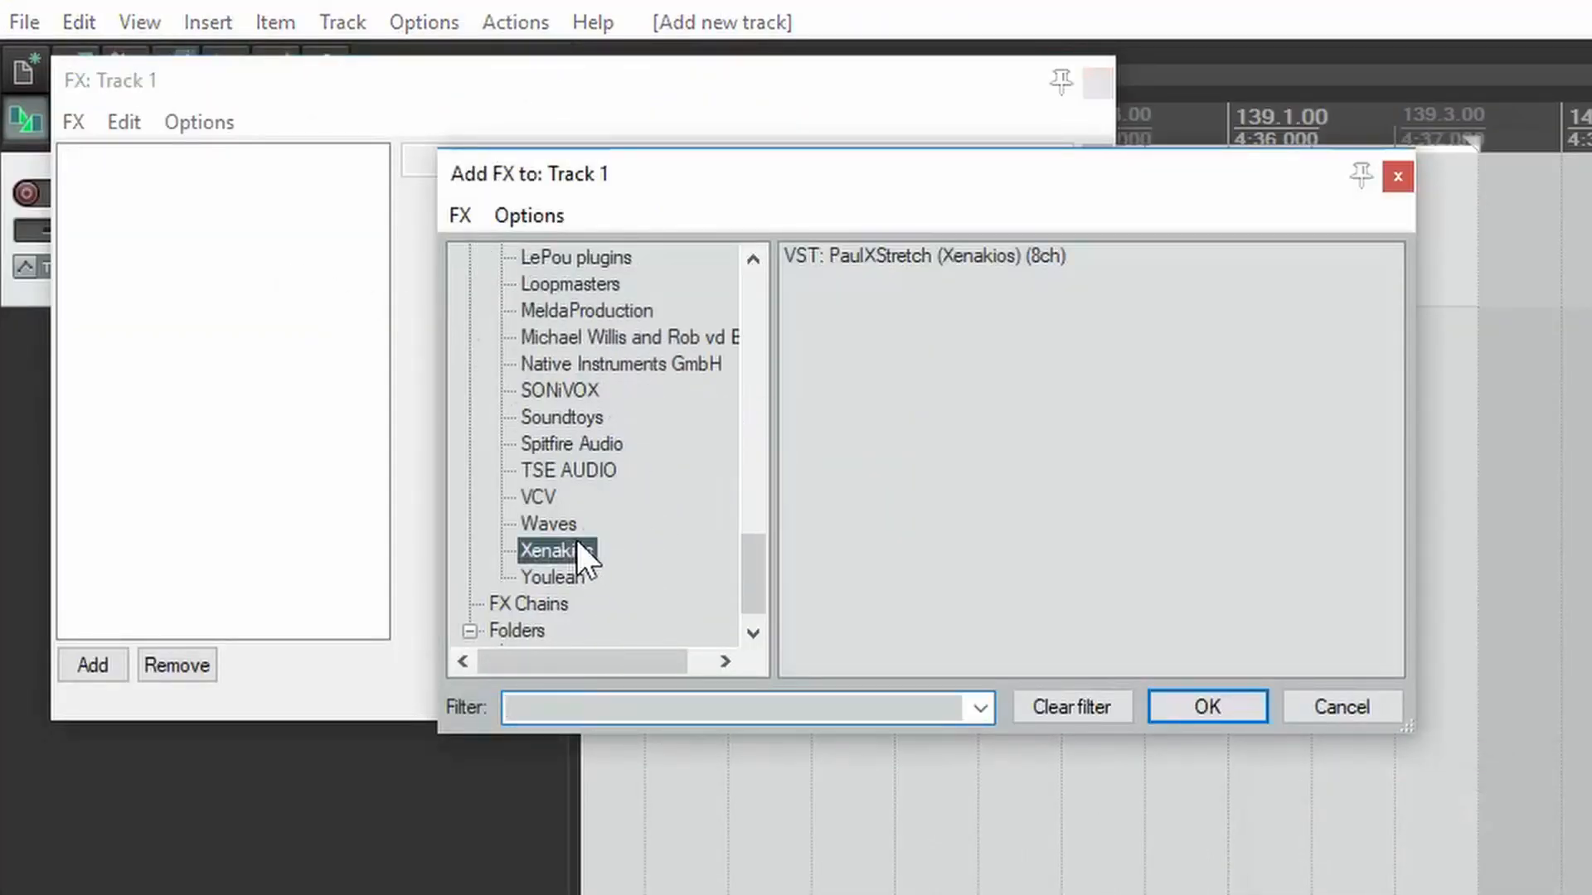
{"action": "left_click", "coordinate": [978, 255]}
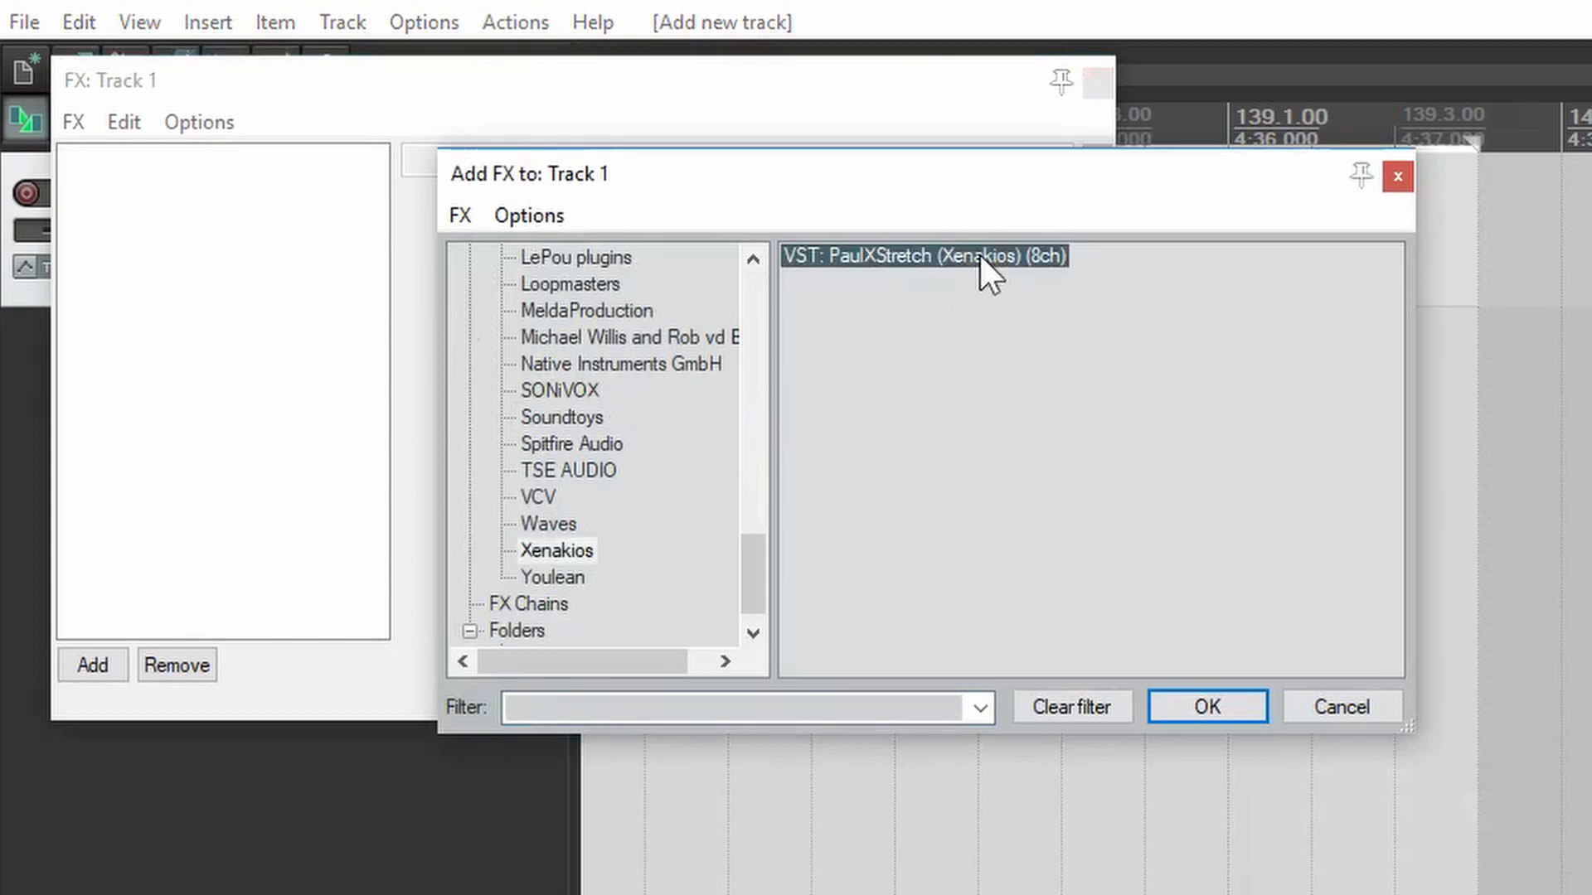
{"action": "left_click", "coordinate": [1209, 701]}
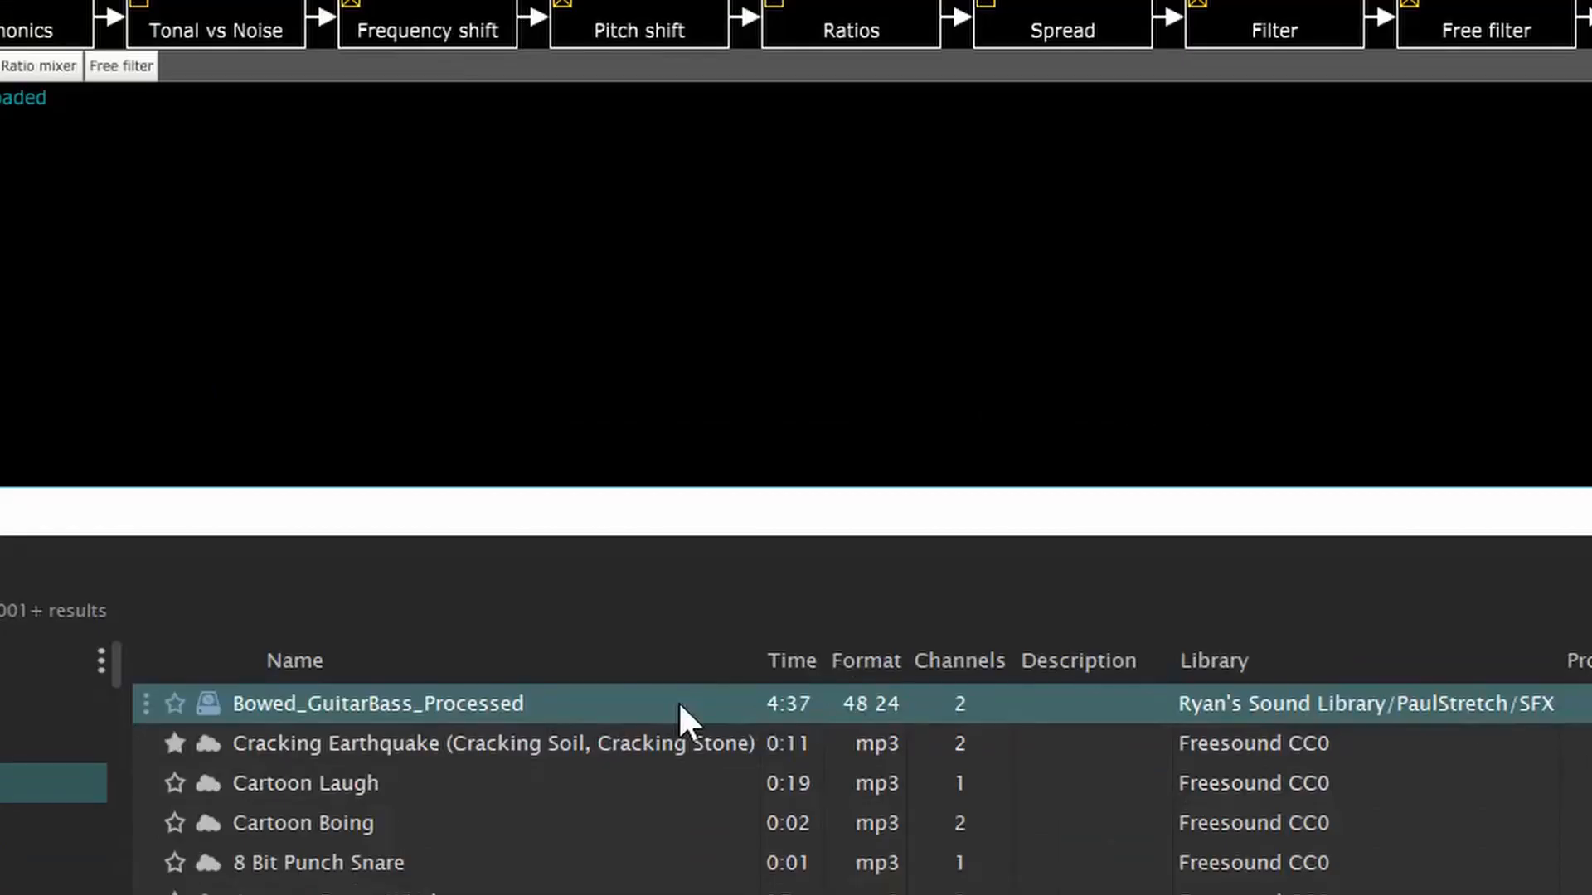
Load Bowed_GuitarBass_Processed from Soundly into PaulXStretch and close the REAPER Preferences window
{"action": "left_click_drag", "start_coordinate": [679, 704], "coordinate": [485, 242]}
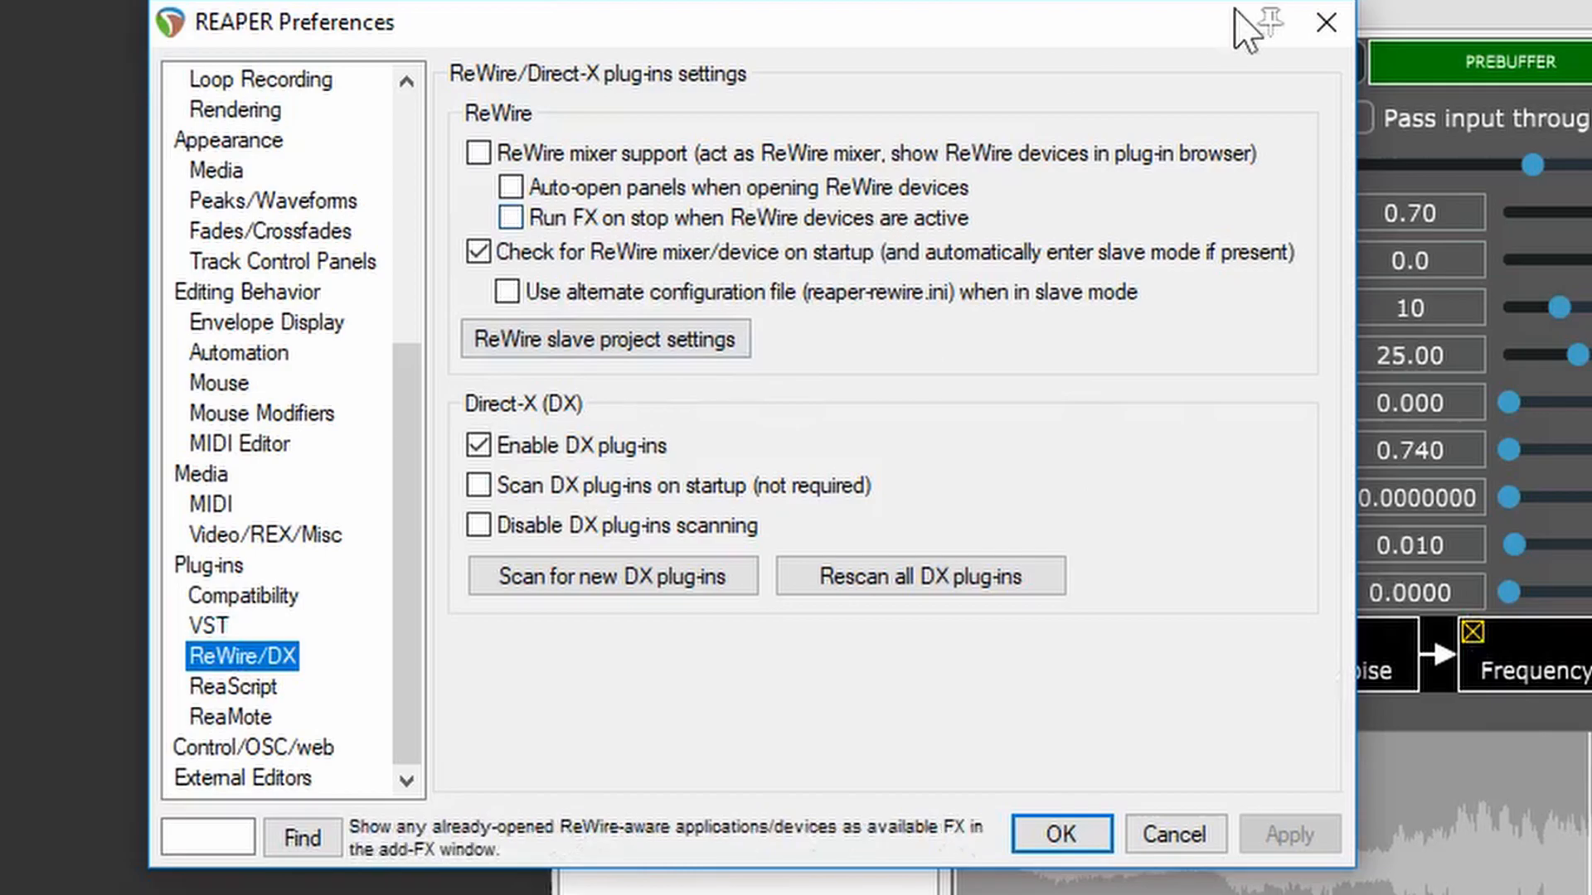
{"action": "left_click", "coordinate": [1327, 22]}
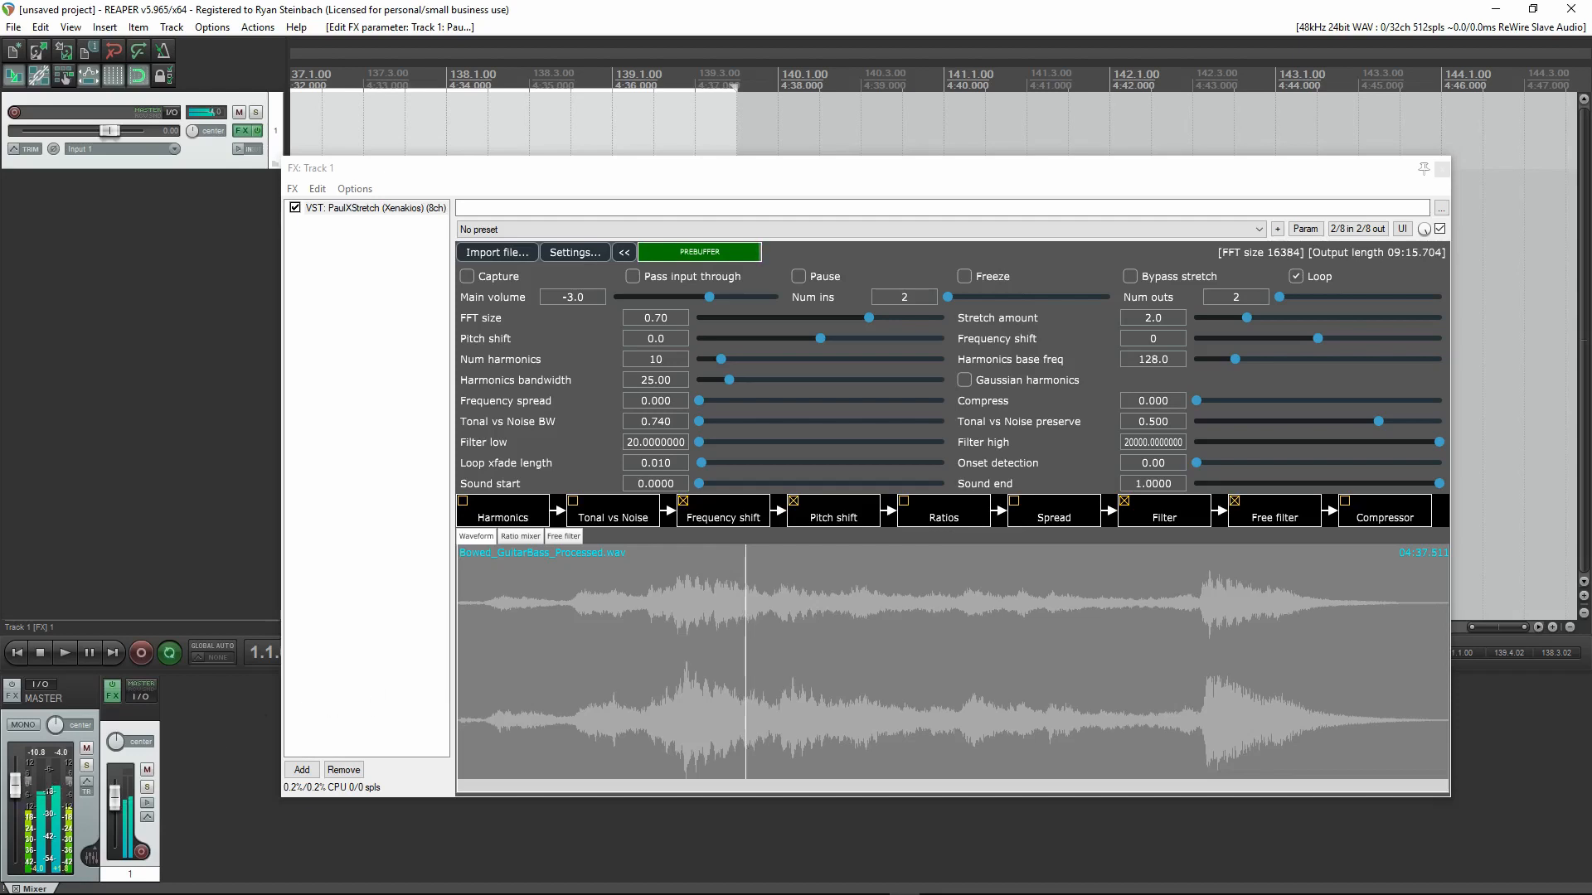
Switch to Pro Tools, then hide the Print track and make it inactive
{"action": "mouse_move", "coordinate": [290, 889]}
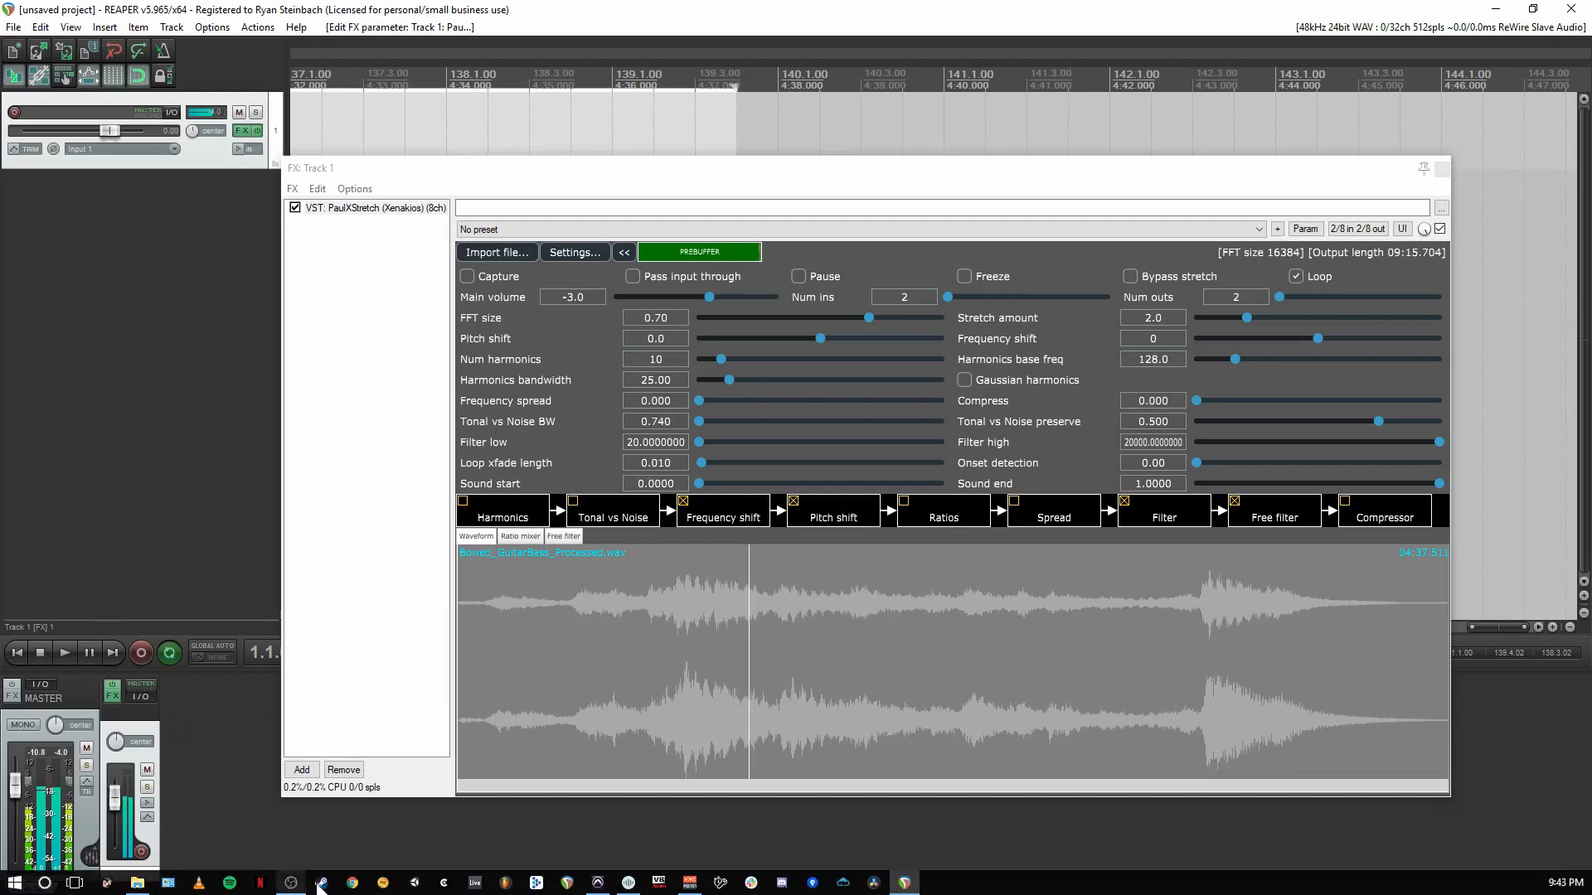
{"action": "left_click", "coordinate": [505, 882]}
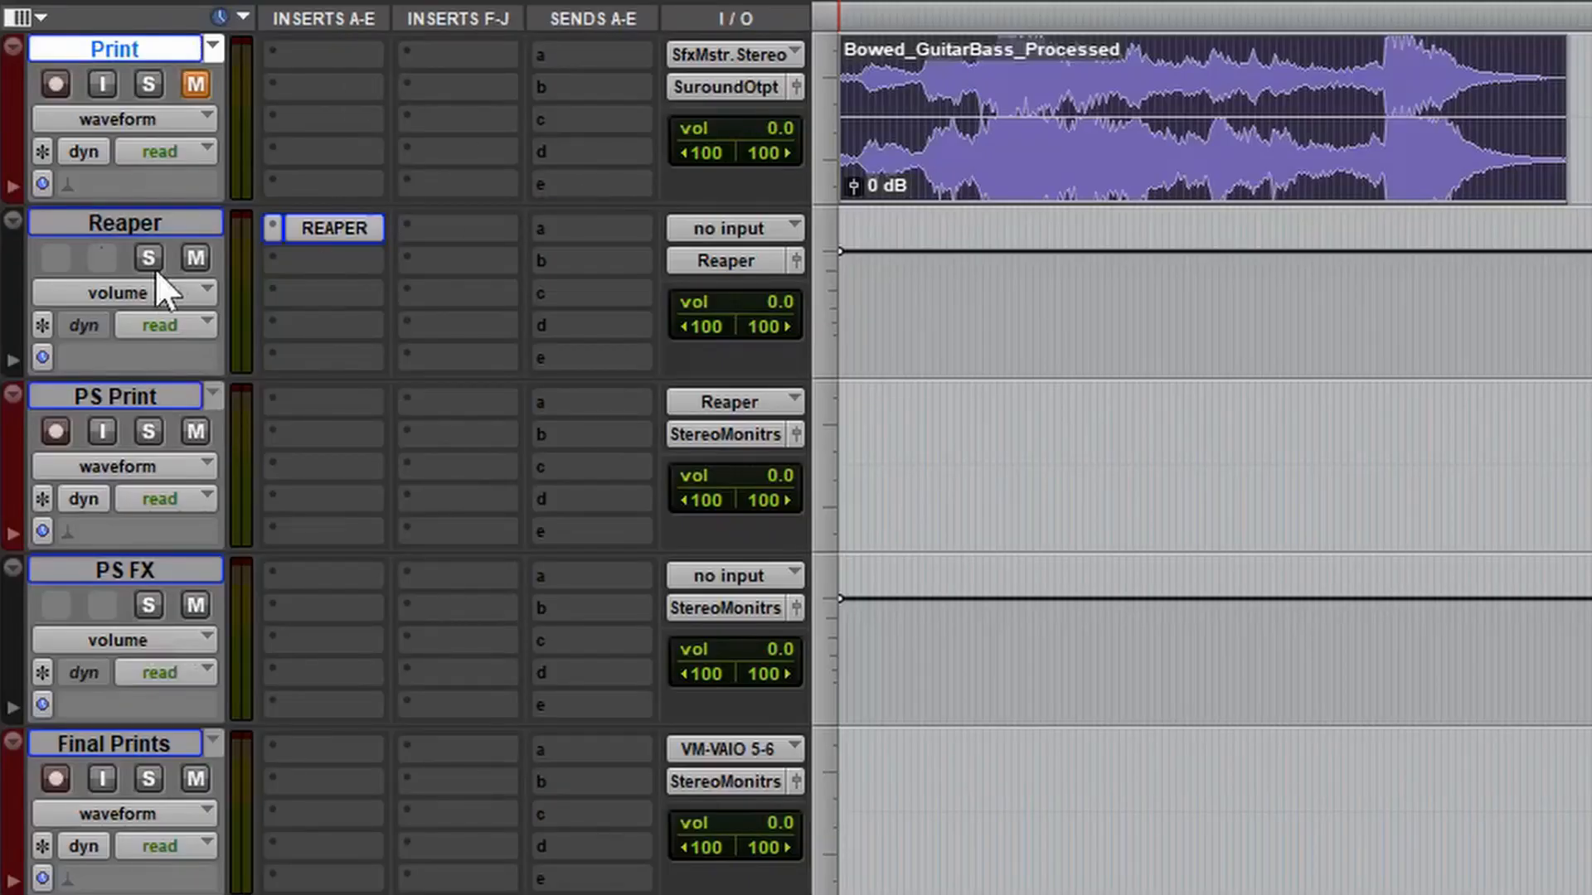
{"action": "left_click", "coordinate": [112, 217]}
{"action": "right_click", "coordinate": [129, 48]}
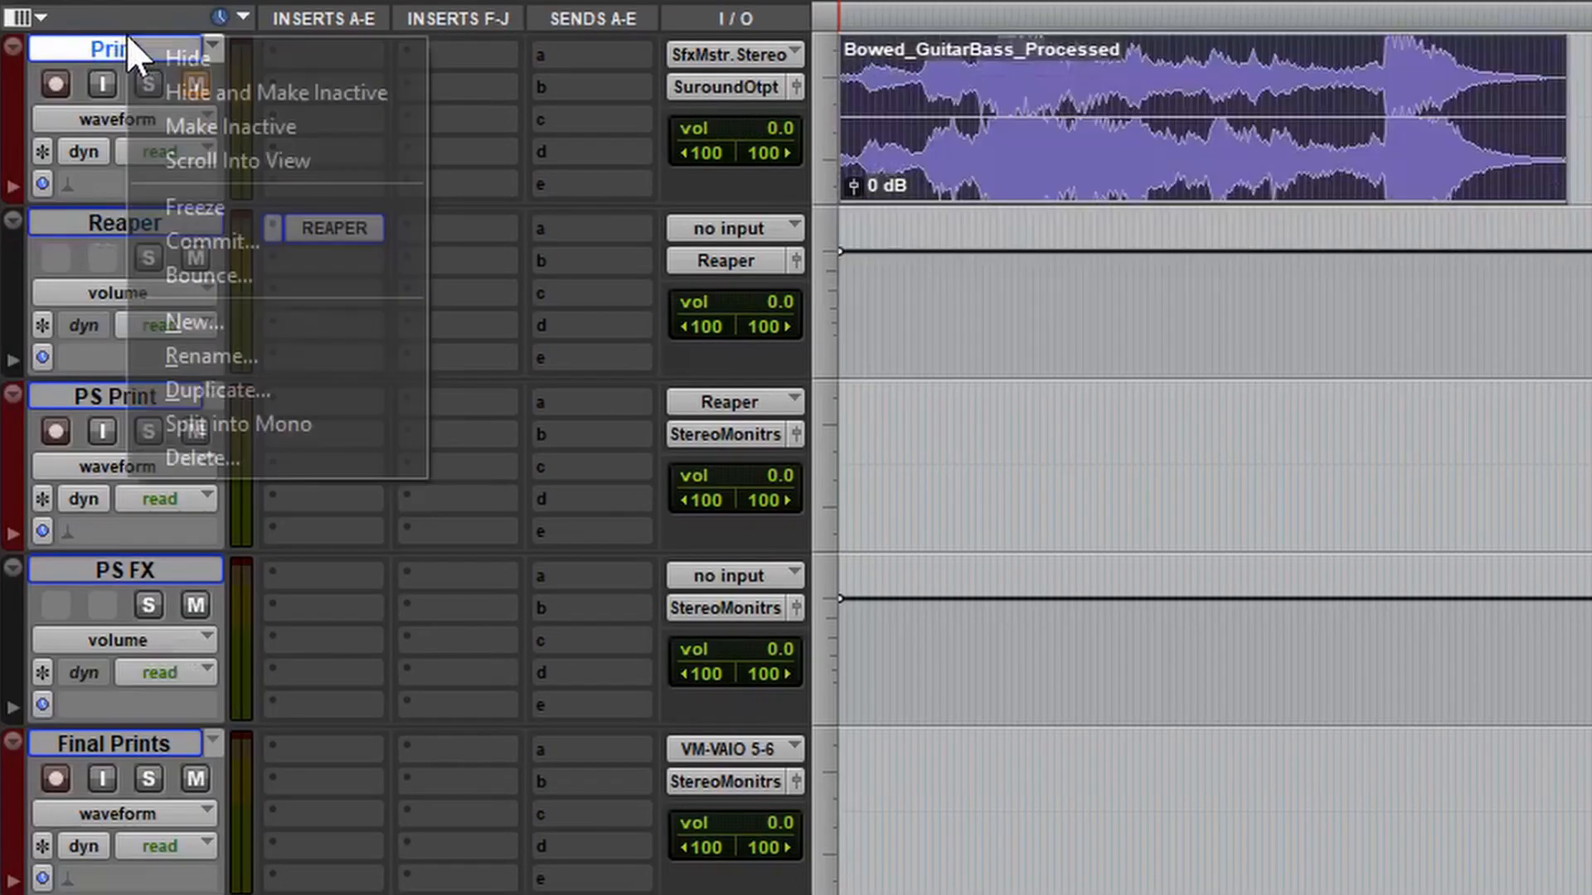
{"action": "left_click", "coordinate": [240, 83]}
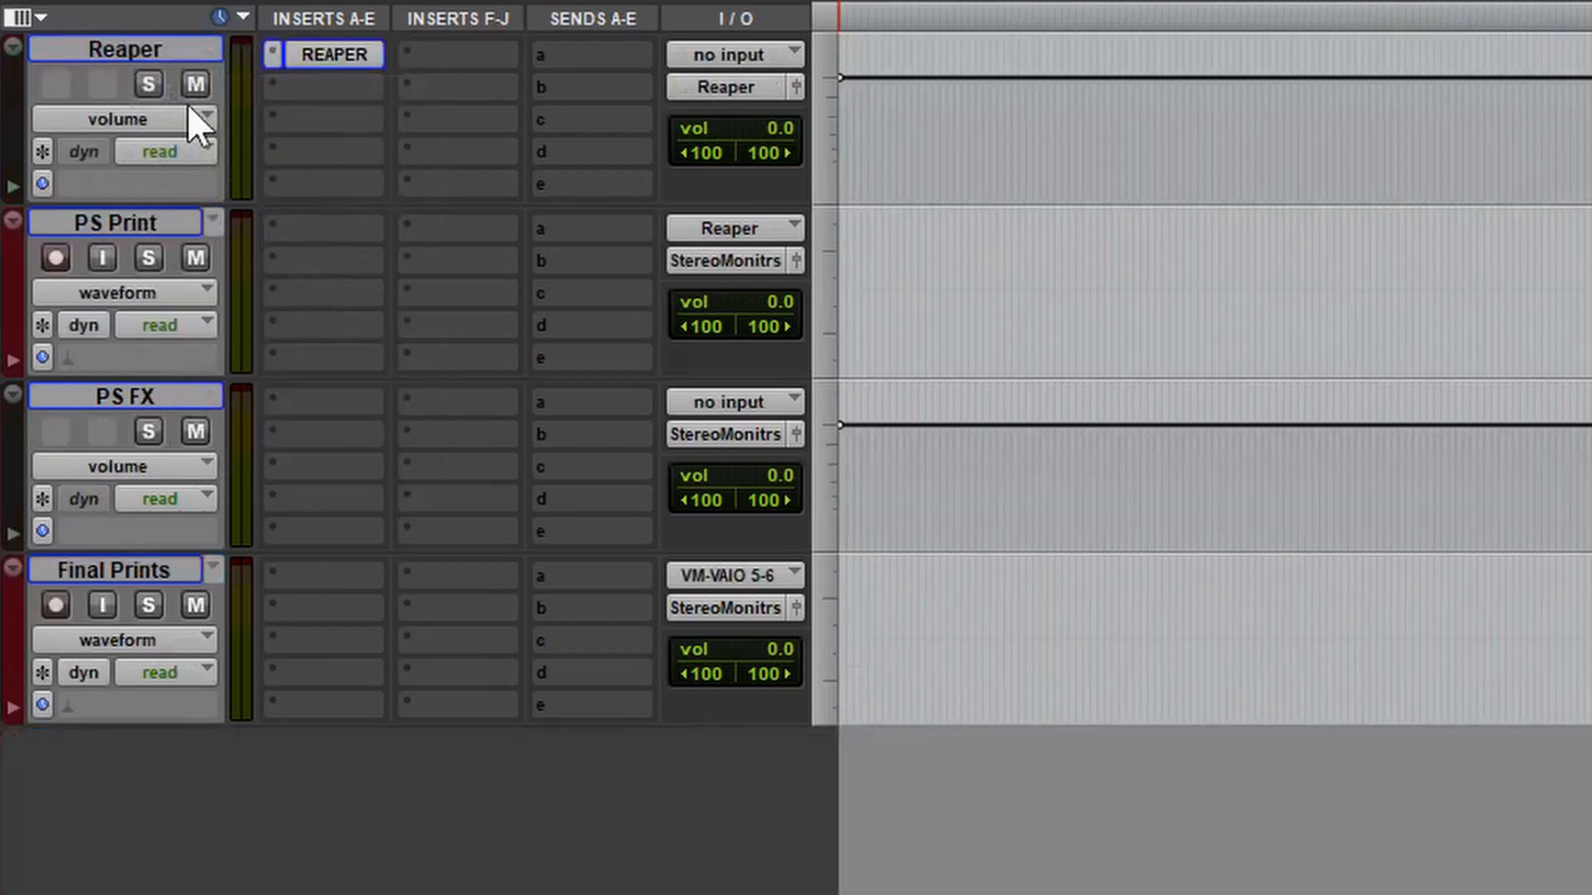
Enable input monitoring on PS Print and set the Reaper track's ReWire plug-in to REAPER Master Out L - REAPER Master Out R
{"action": "left_click", "coordinate": [163, 52]}
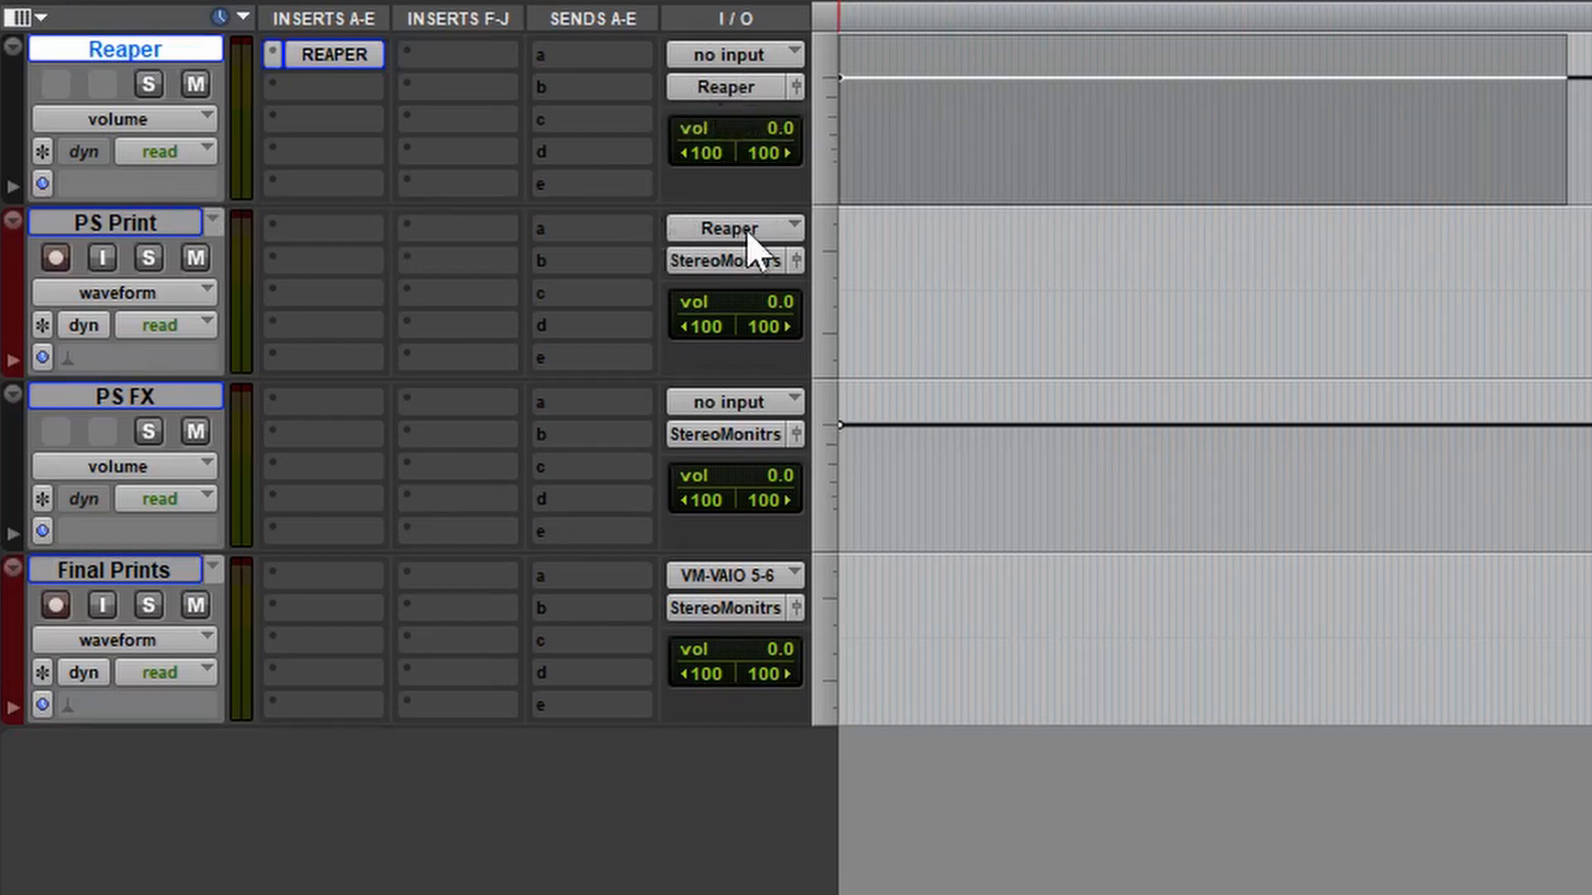
{"action": "left_click", "coordinate": [101, 257]}
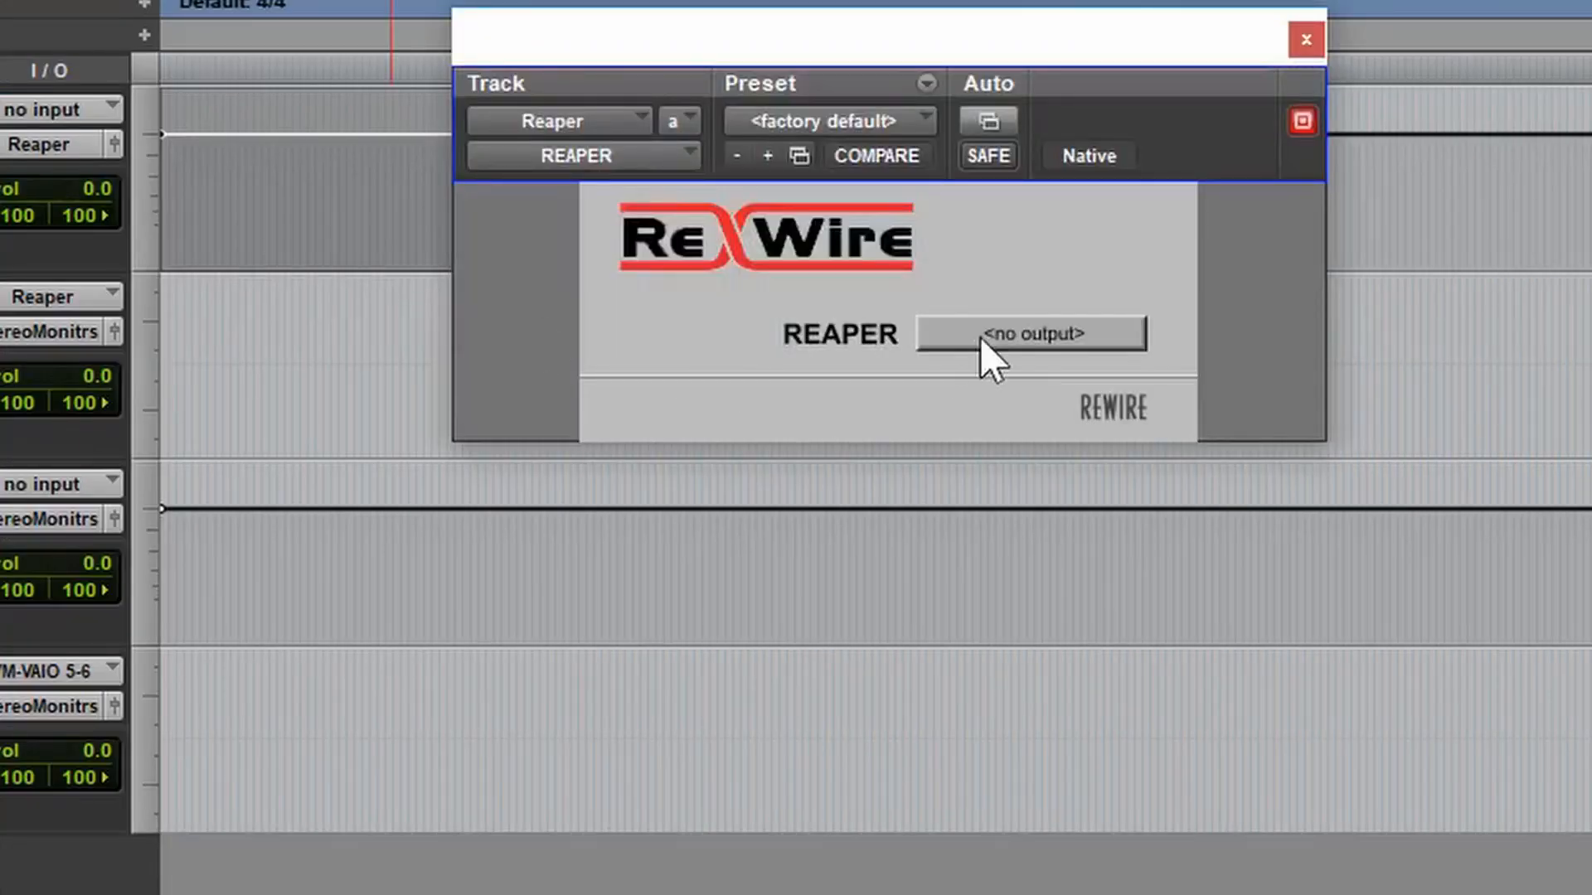
{"action": "left_click", "coordinate": [984, 333]}
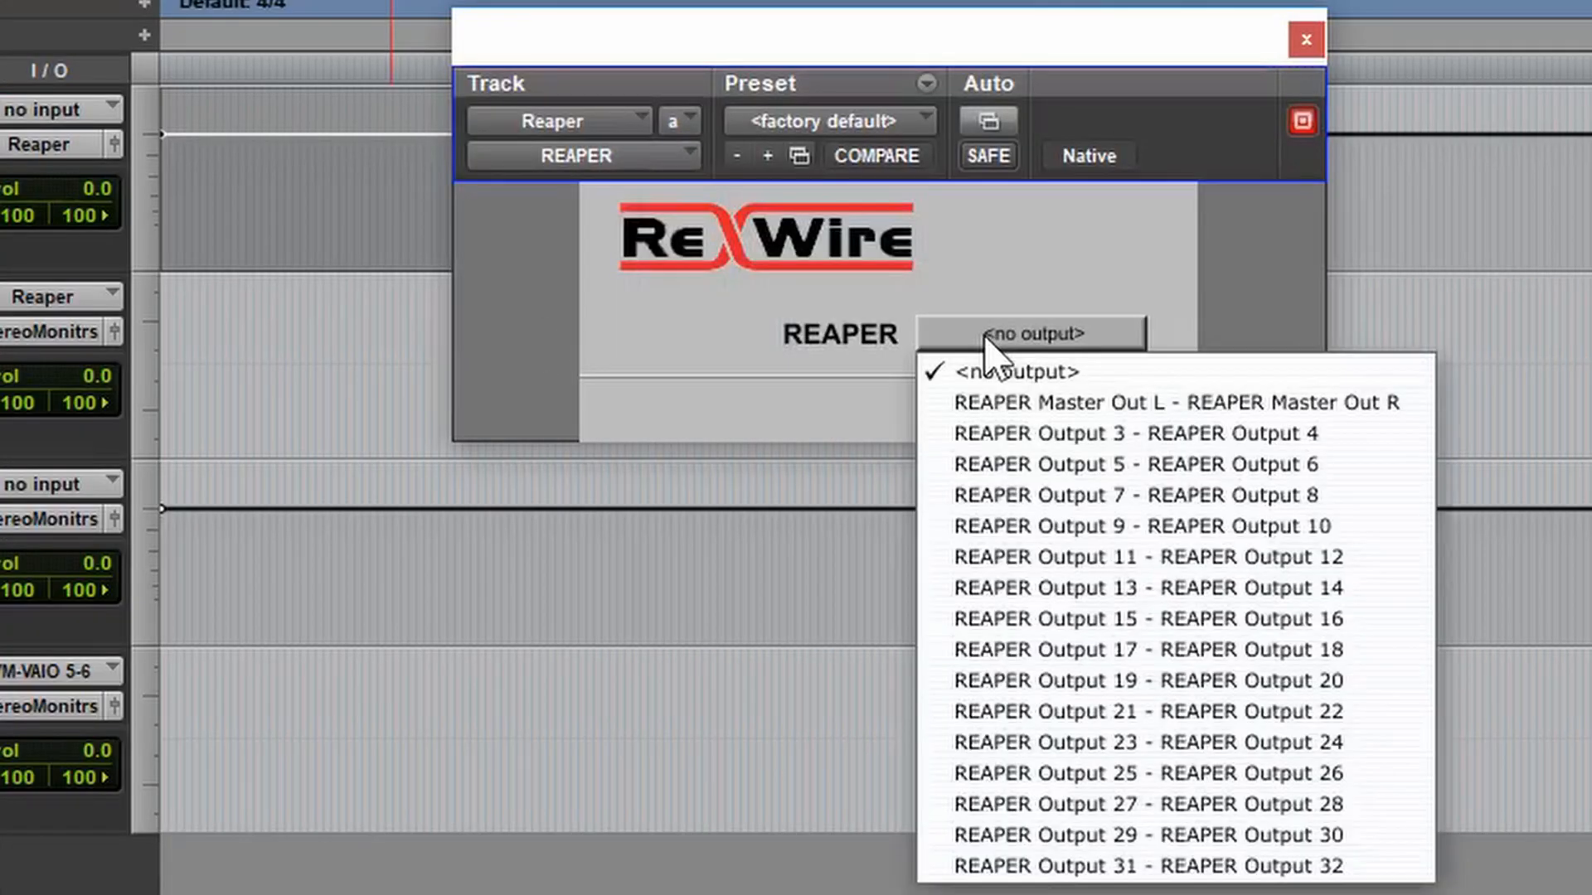
{"action": "left_click", "coordinate": [1031, 404]}
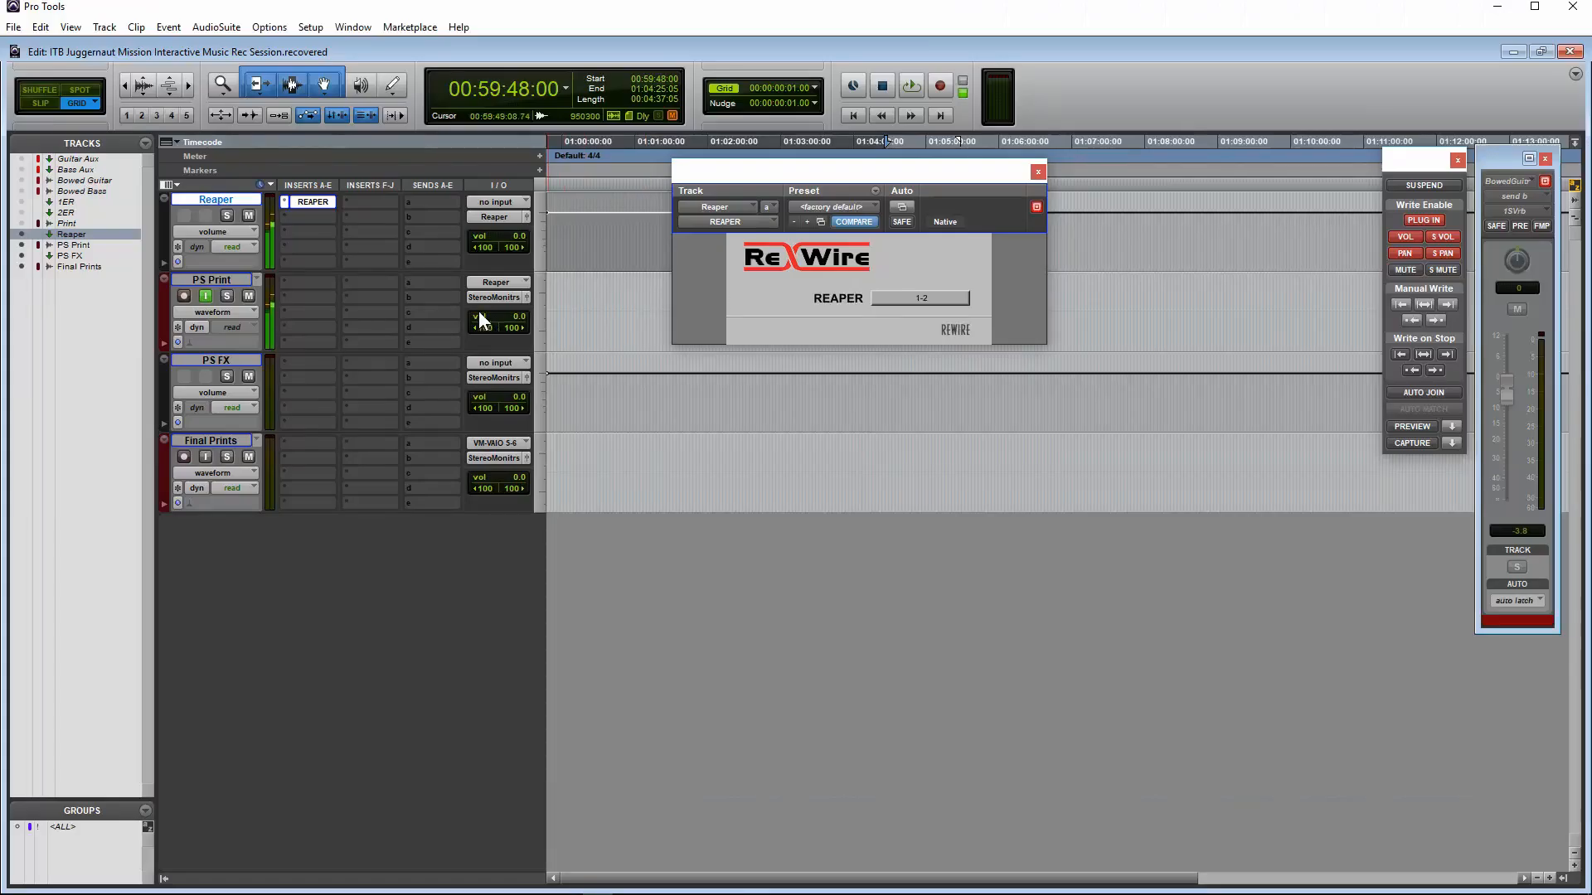
Route the PS Print track's output to Surround Output (Stereo)
{"action": "left_click", "coordinate": [490, 296]}
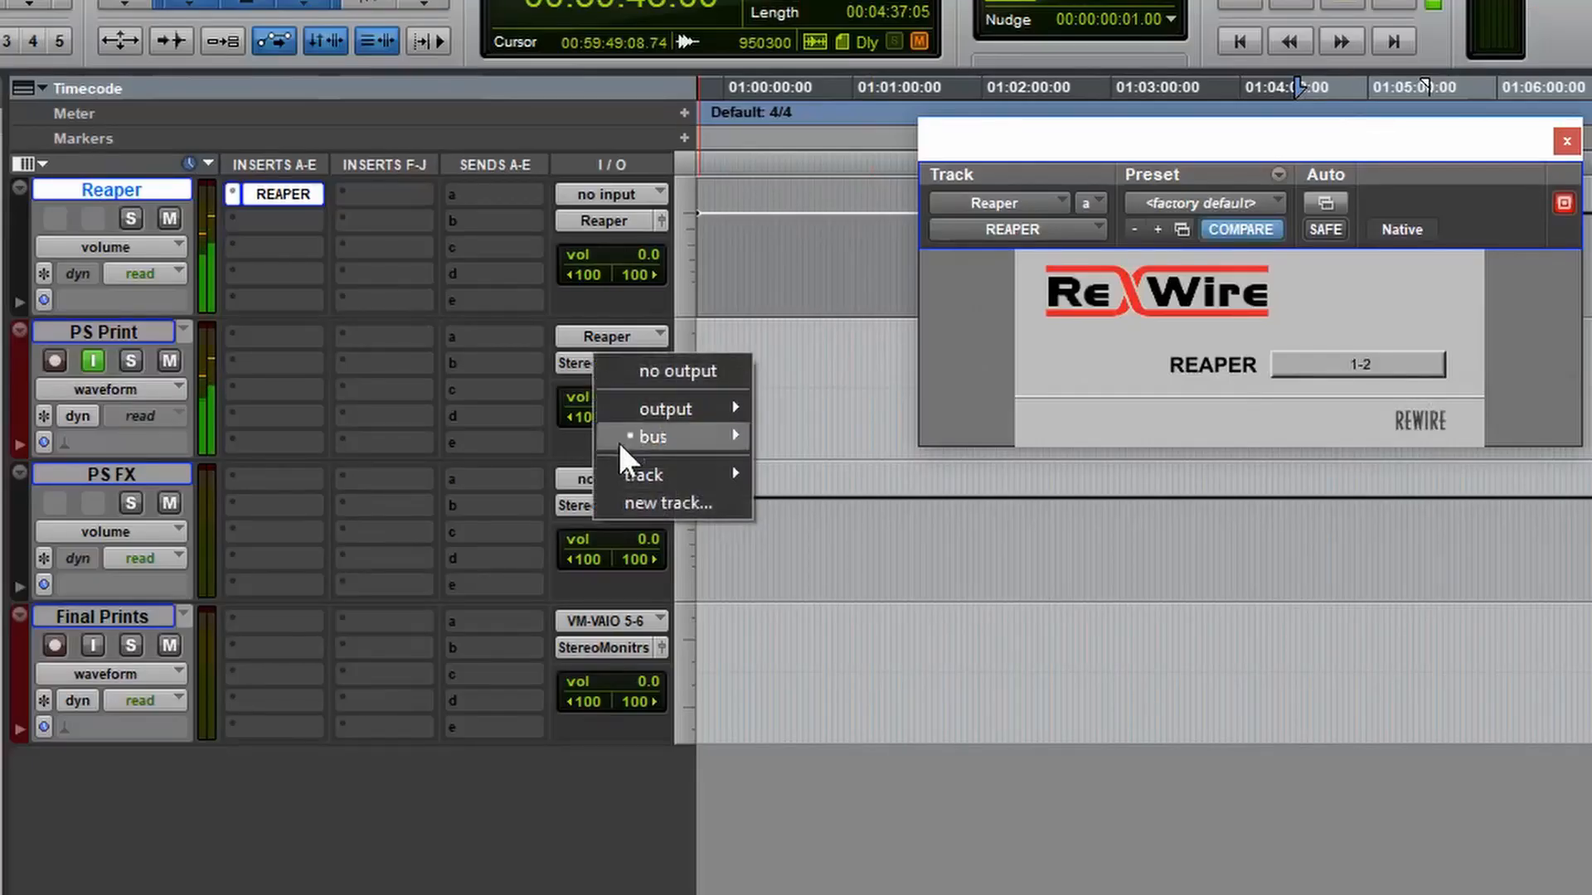
{"action": "mouse_move", "coordinate": [521, 334]}
{"action": "mouse_move", "coordinate": [655, 410]}
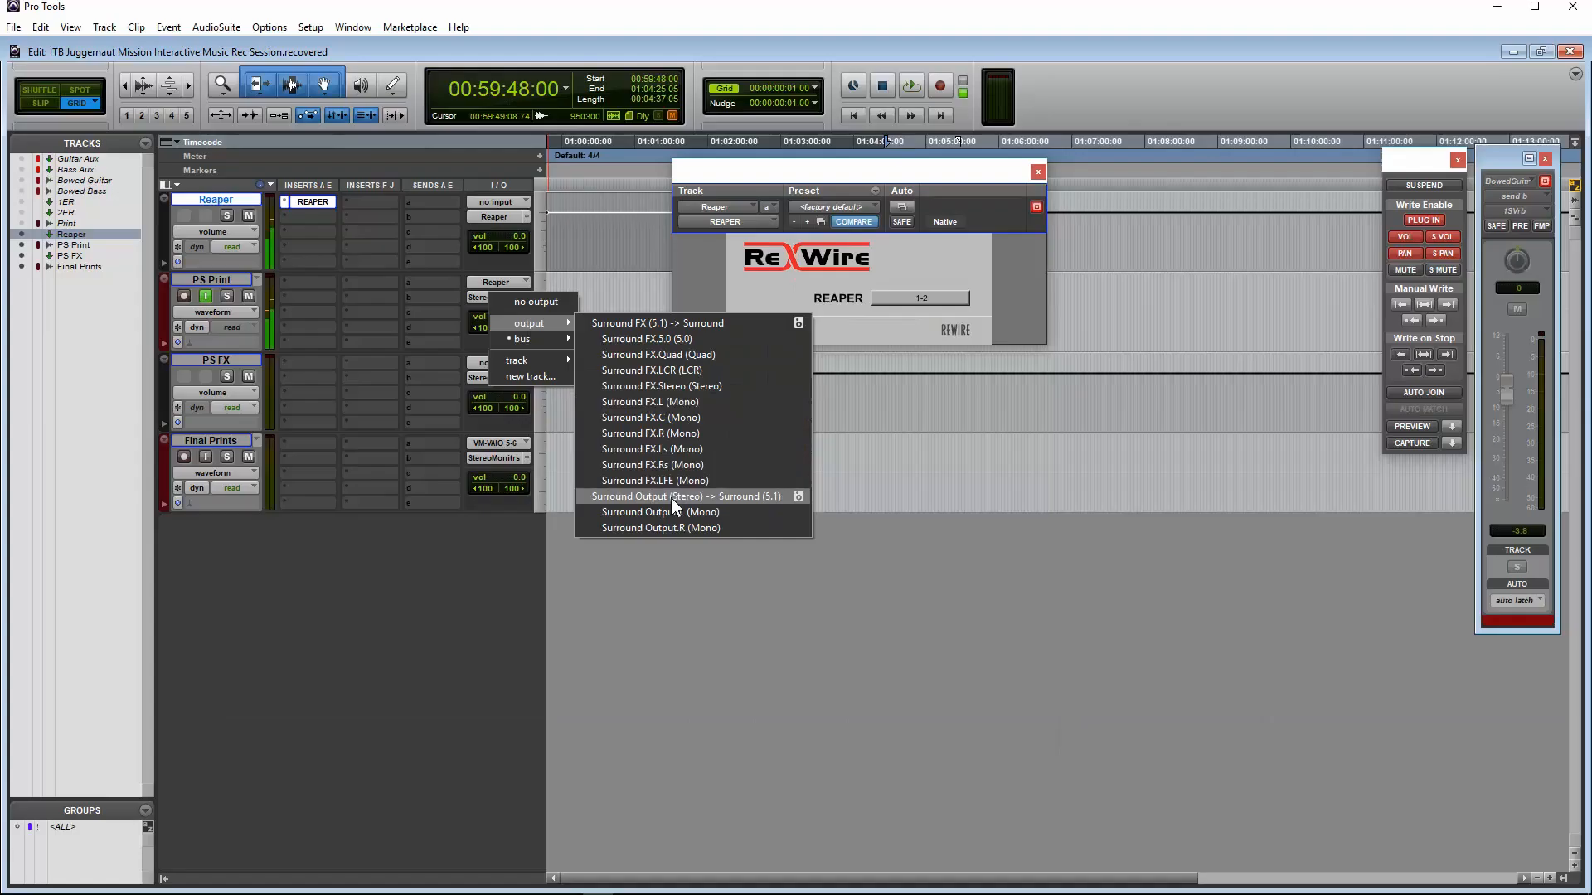
{"action": "left_click", "coordinate": [917, 715]}
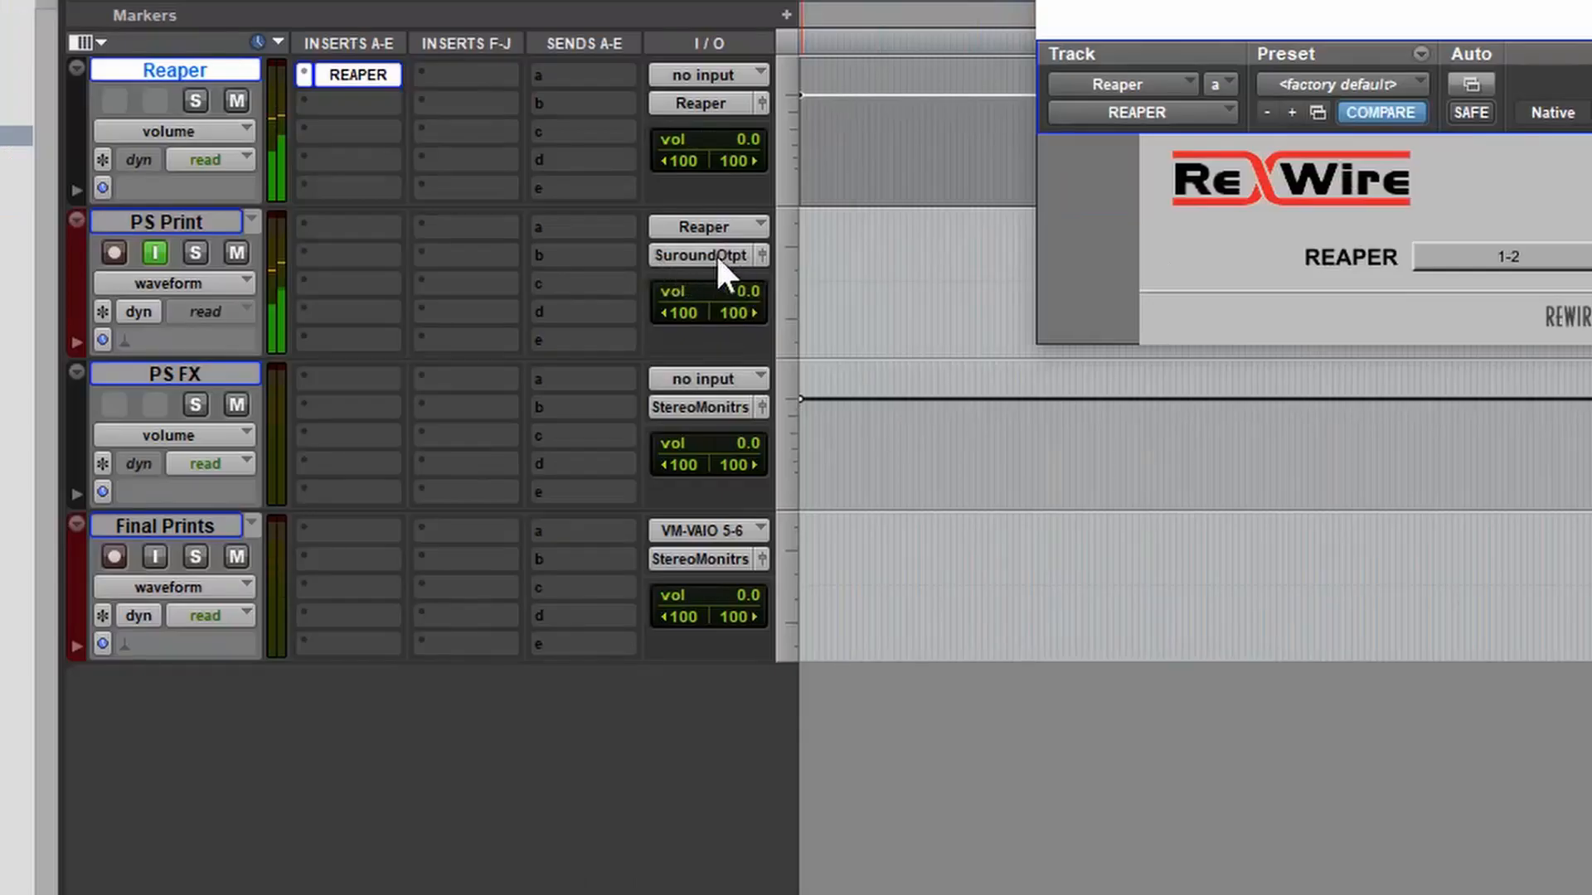
Route the PS FX and Final Prints tracks to Surround Output (Stereo) and close the ReWire plug-in window
{"action": "left_click", "coordinate": [171, 370]}
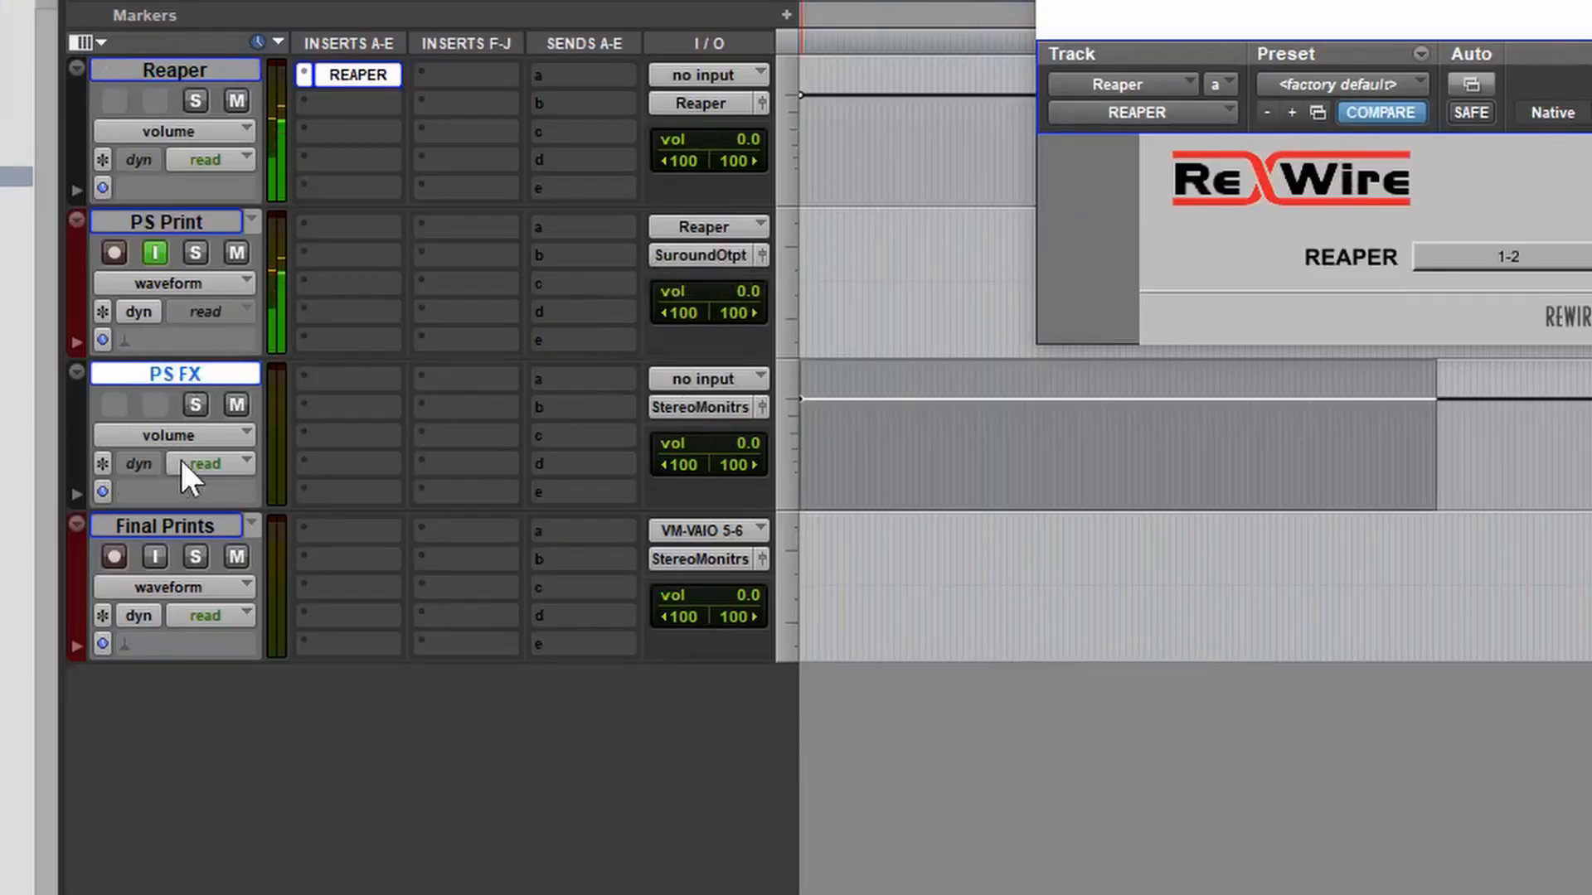
{"action": "left_click", "coordinate": [168, 525], "text": "shift"}
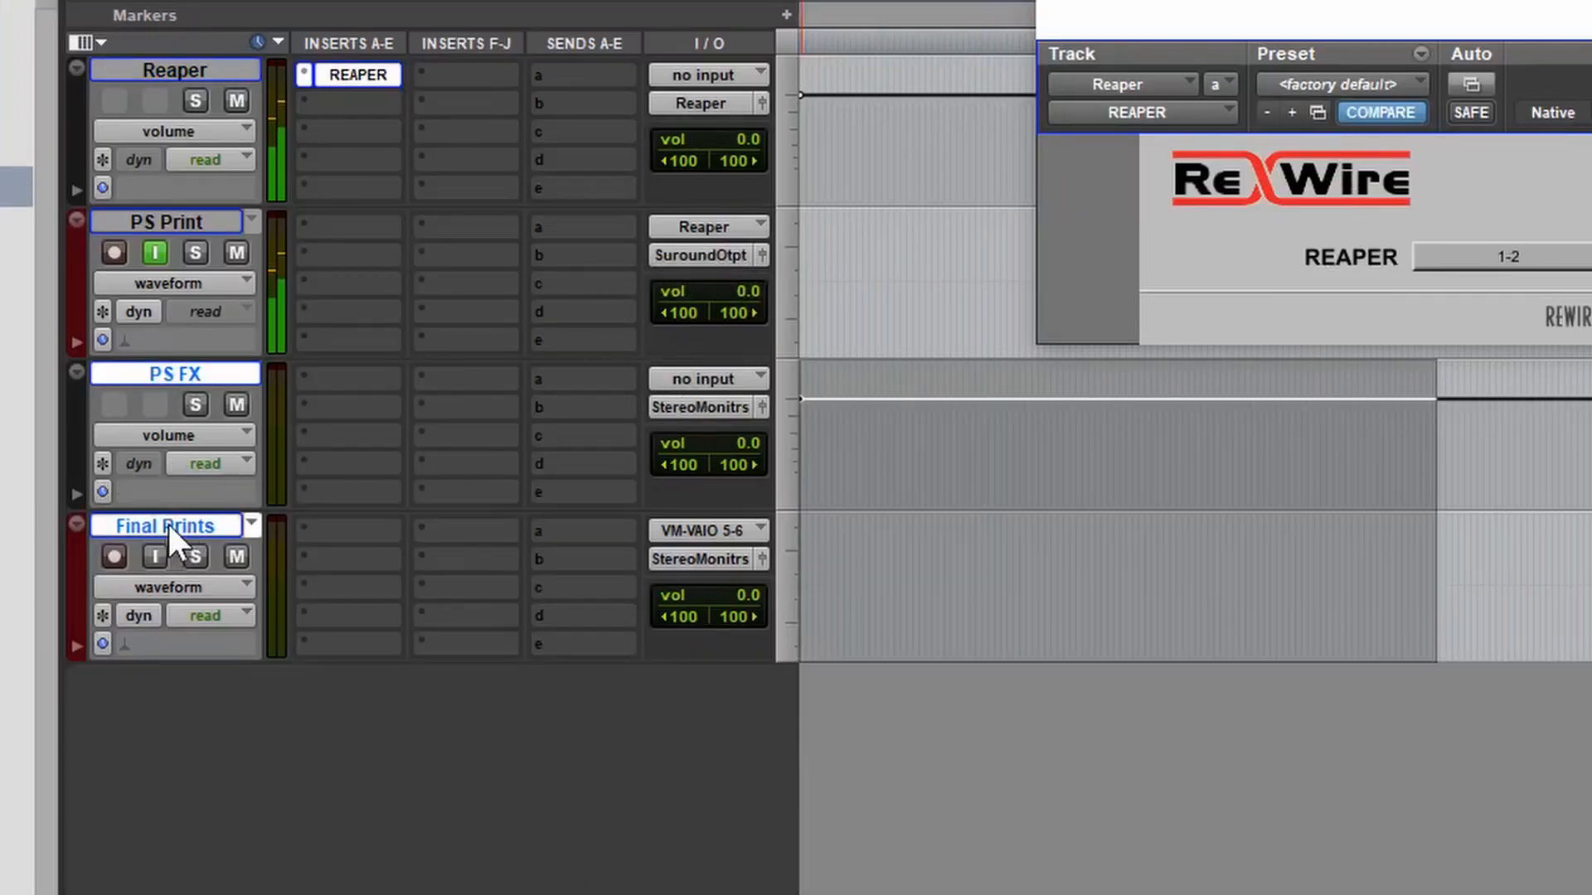
{"action": "left_click", "coordinate": [705, 406]}
{"action": "mouse_move", "coordinate": [779, 461]}
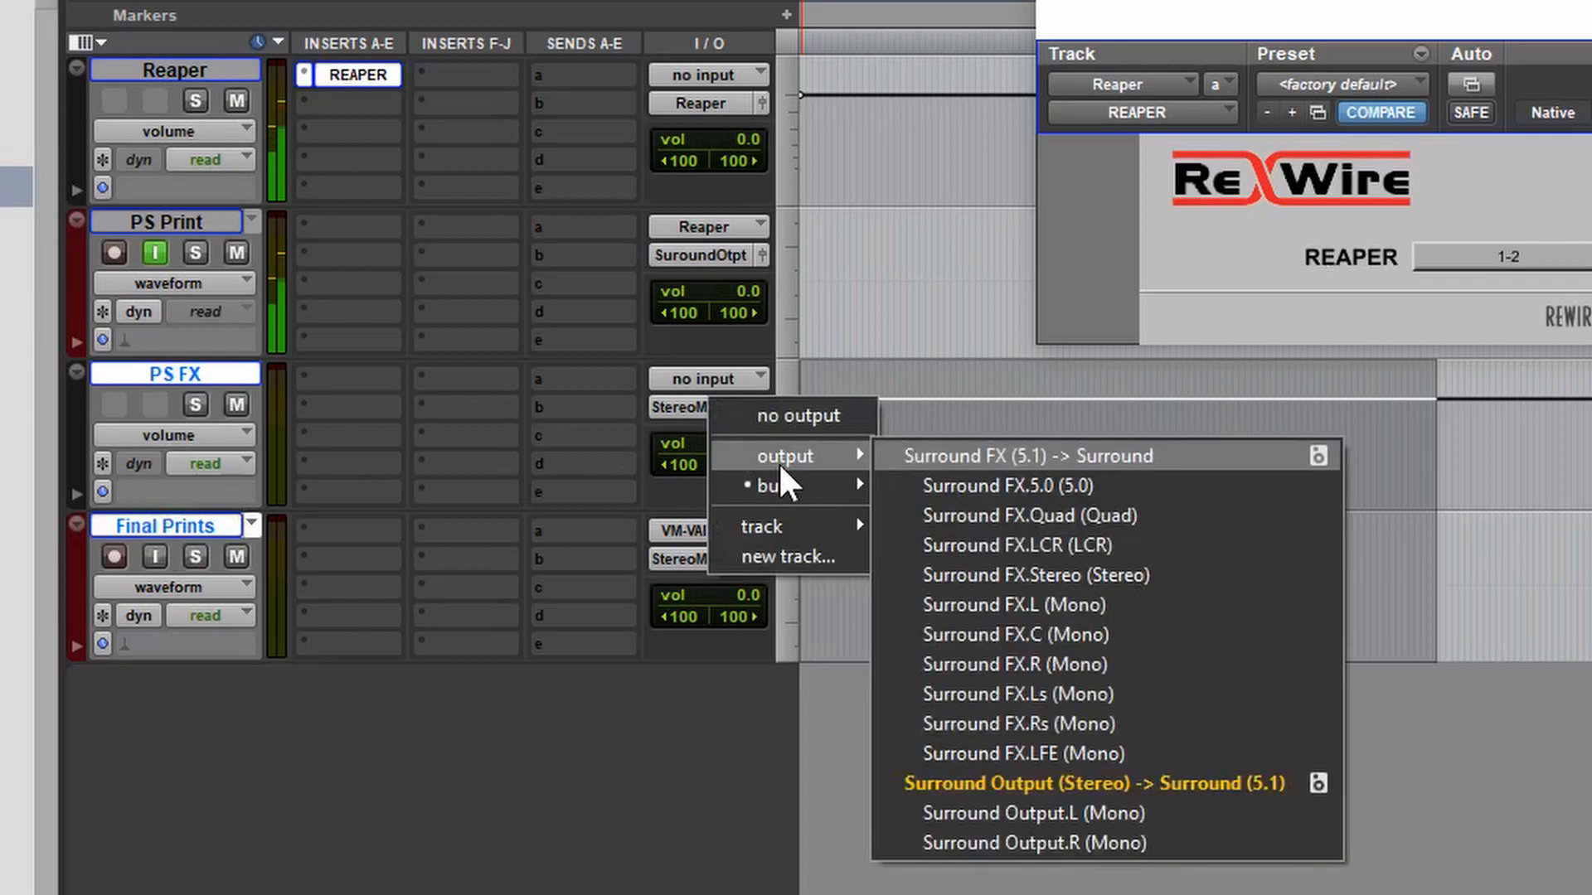
{"action": "left_click", "coordinate": [1010, 783]}
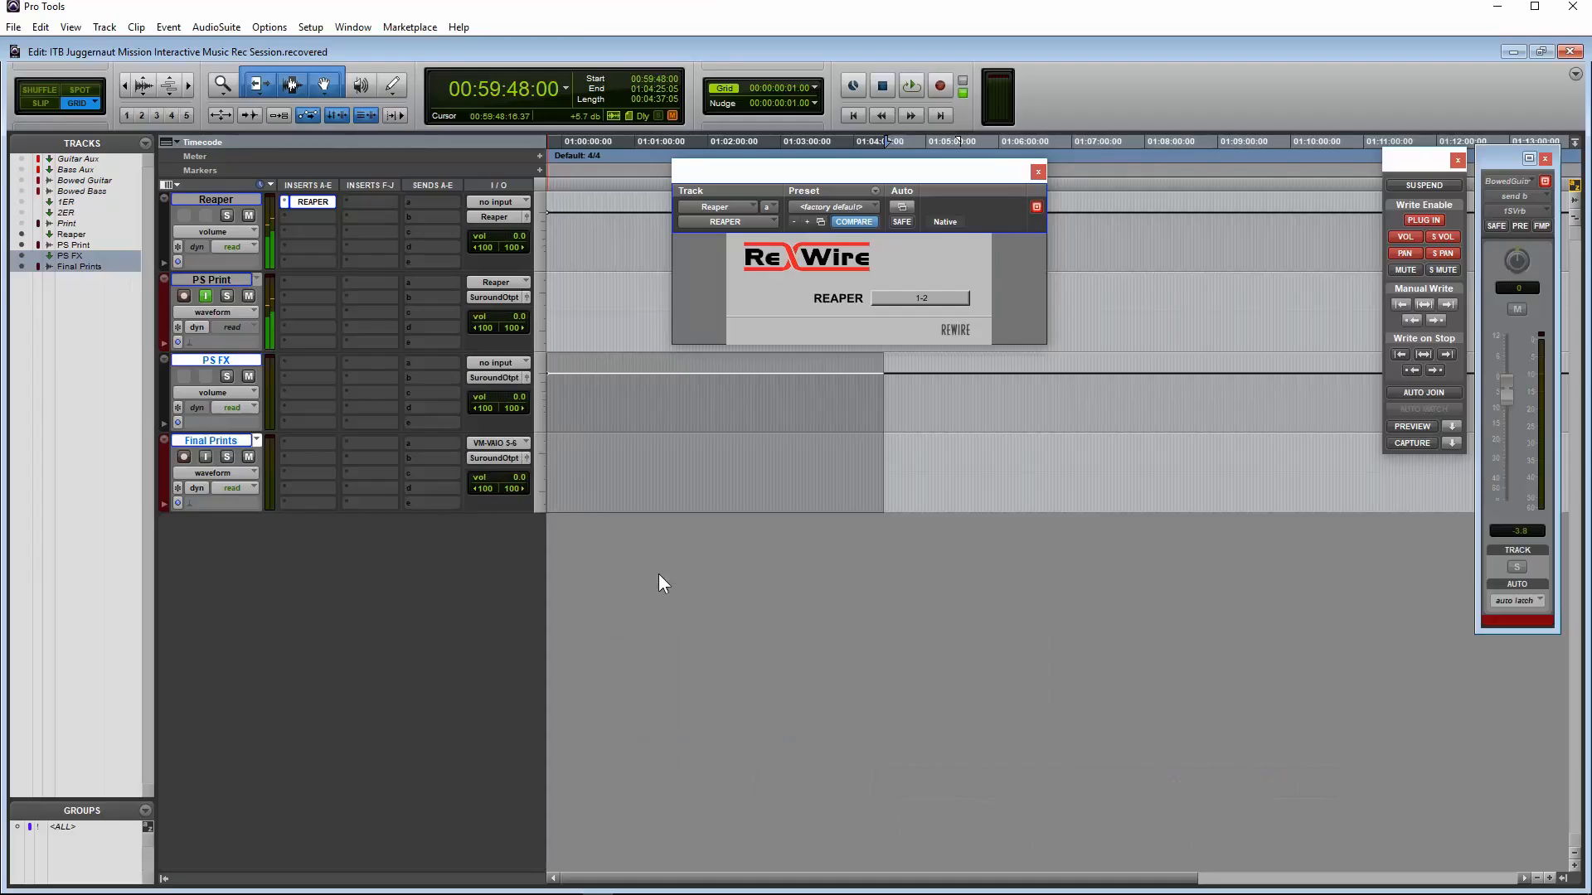
{"action": "left_click", "coordinate": [1038, 171]}
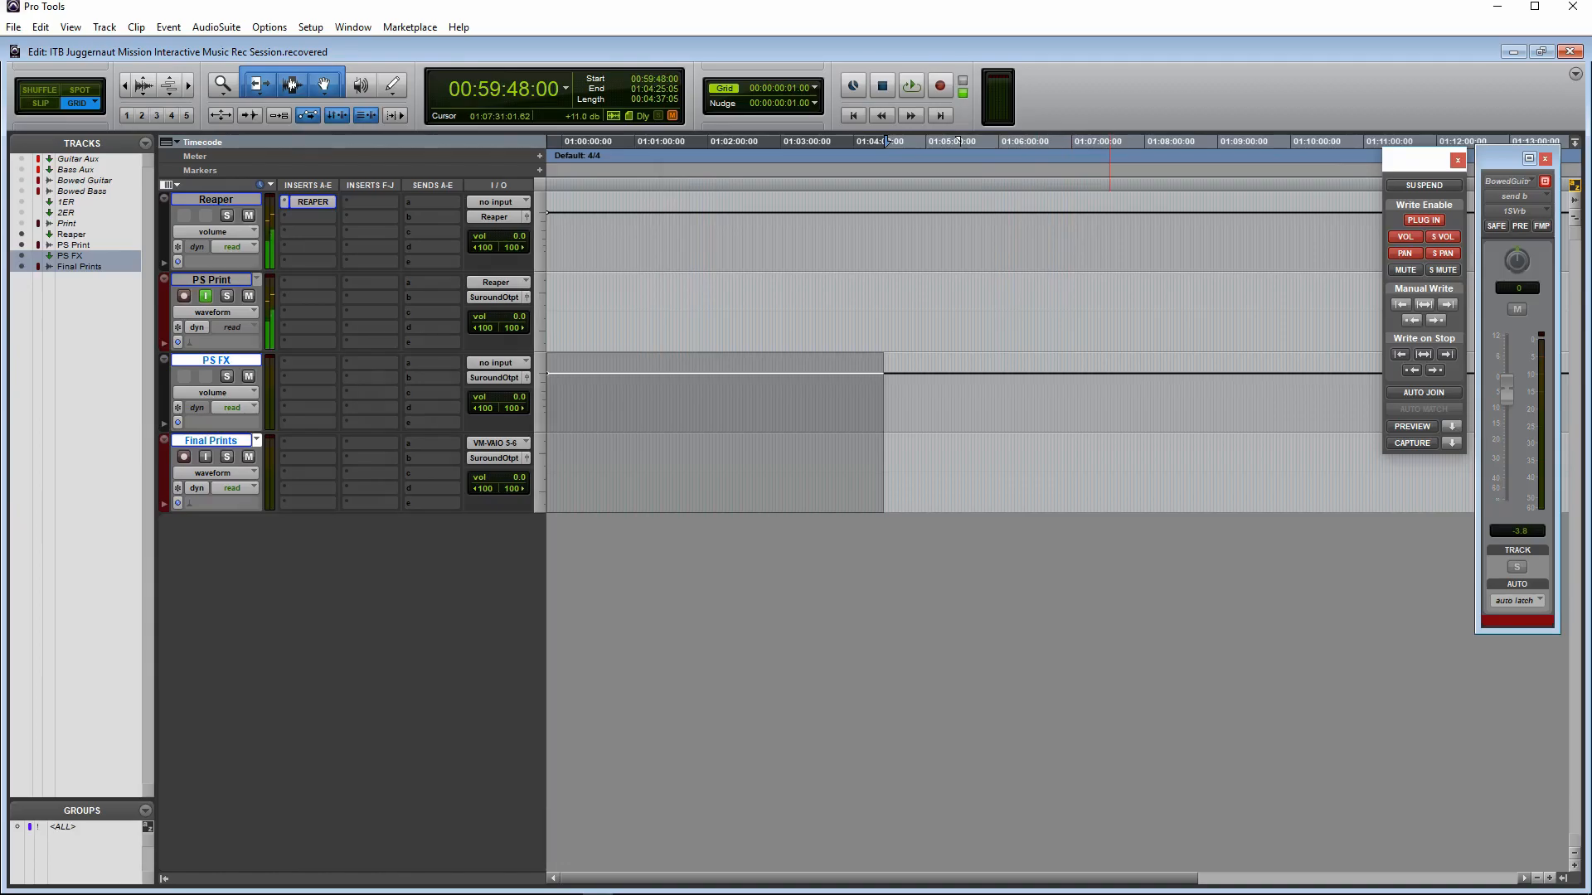
Switch to REAPER and set the PaulXStretch stretch amount to 7.4
{"action": "key", "text": "alt+Tab"}
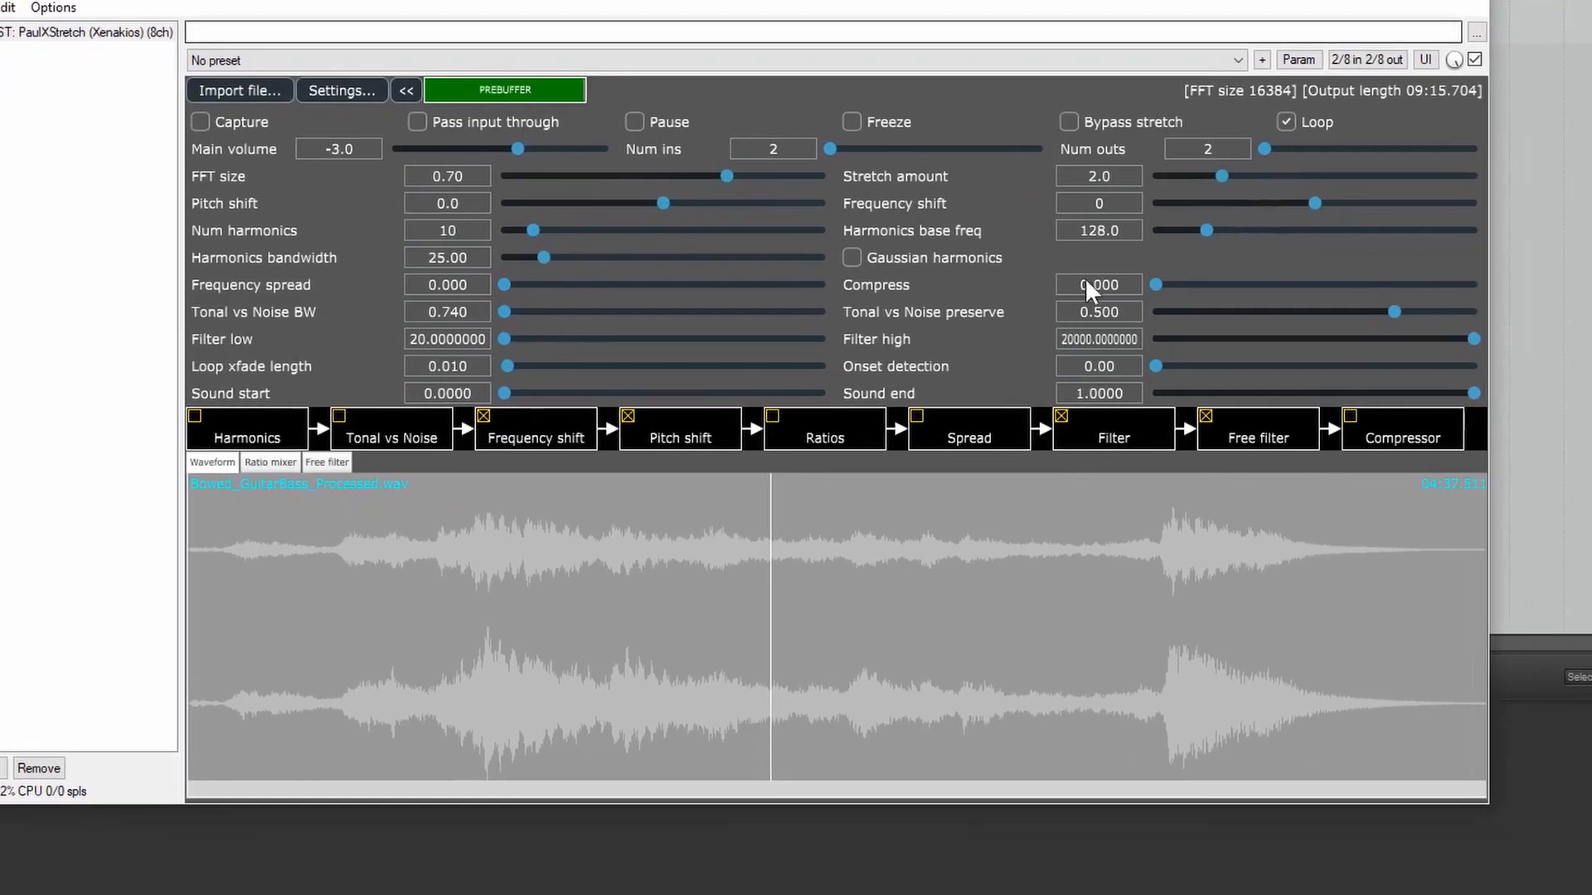
{"action": "left_click", "coordinate": [1226, 173]}
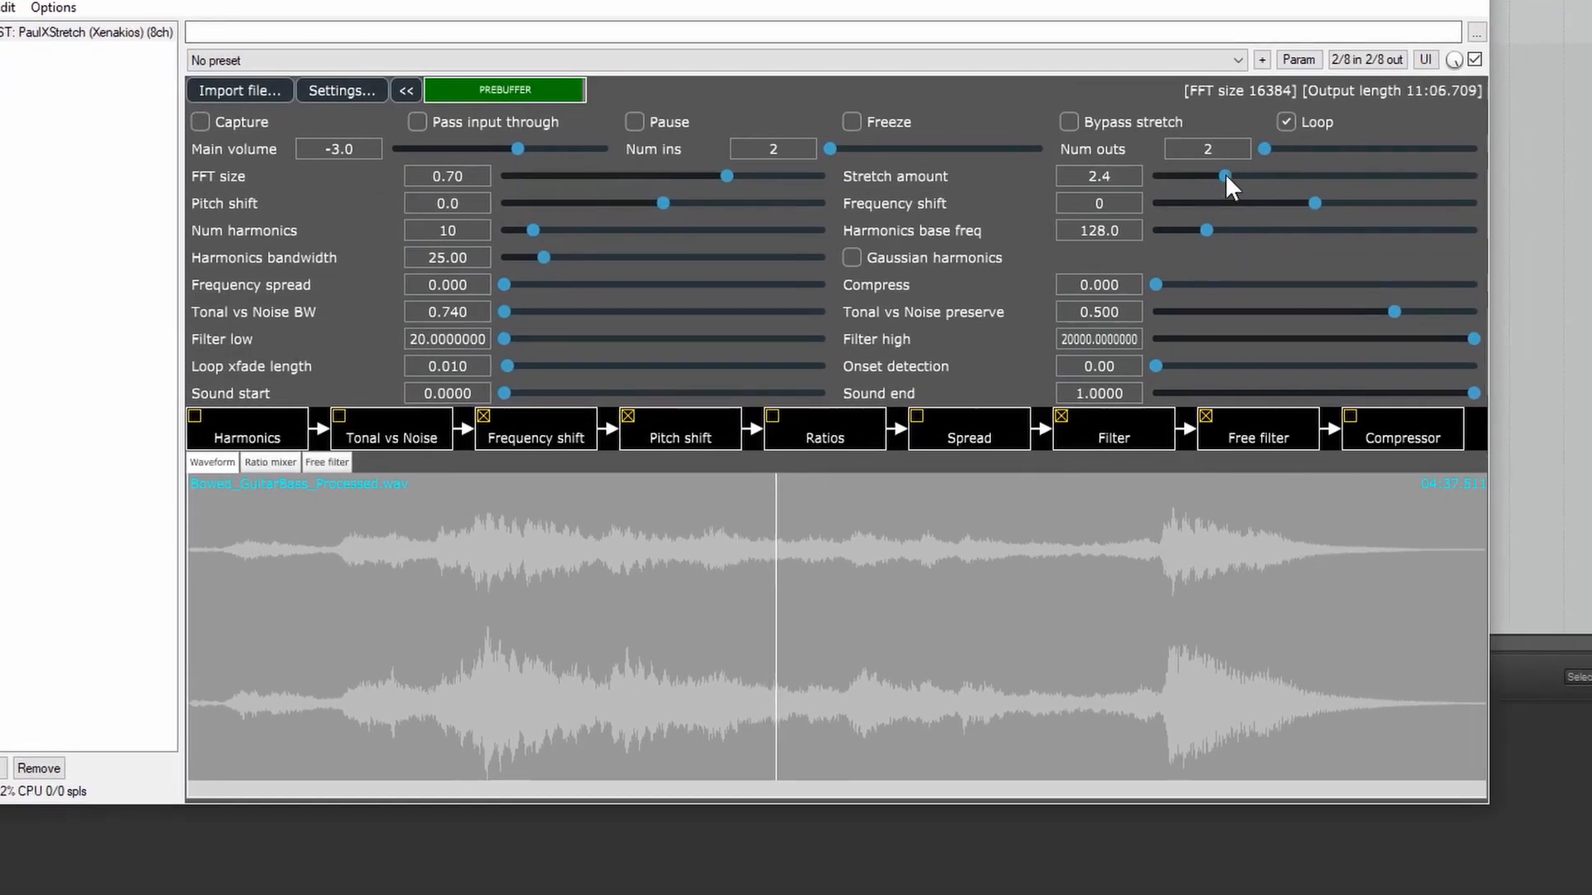
{"action": "left_click_drag", "start_coordinate": [1226, 173], "coordinate": [1247, 173]}
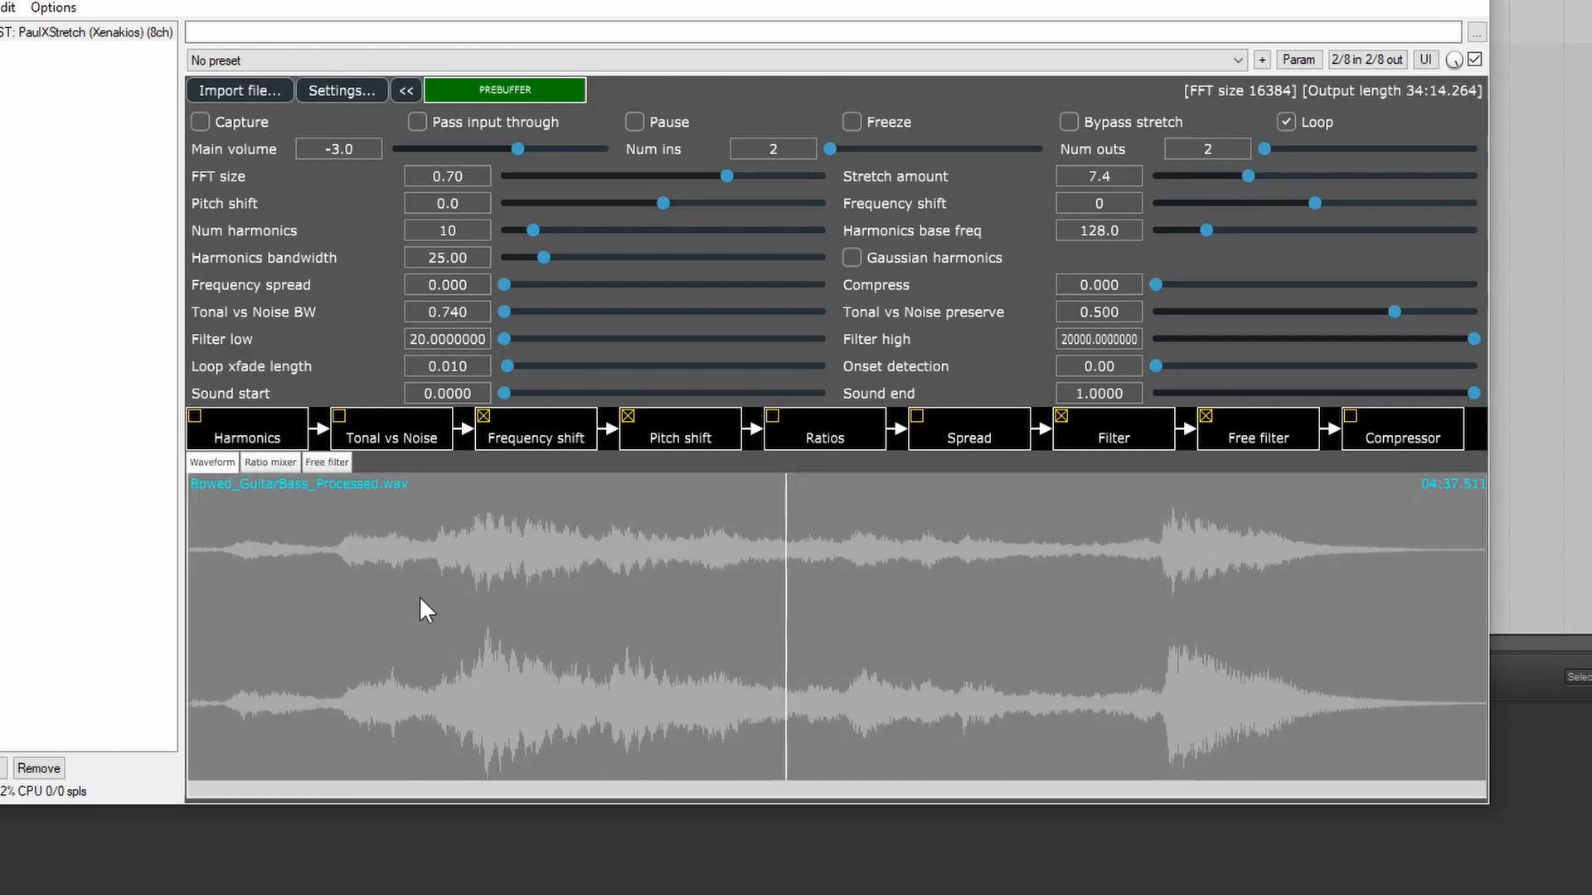
Try looping a middle section and a short section near the waveform's start, then reselect nearly the entire file
{"action": "left_click_drag", "start_coordinate": [780, 579], "coordinate": [461, 569]}
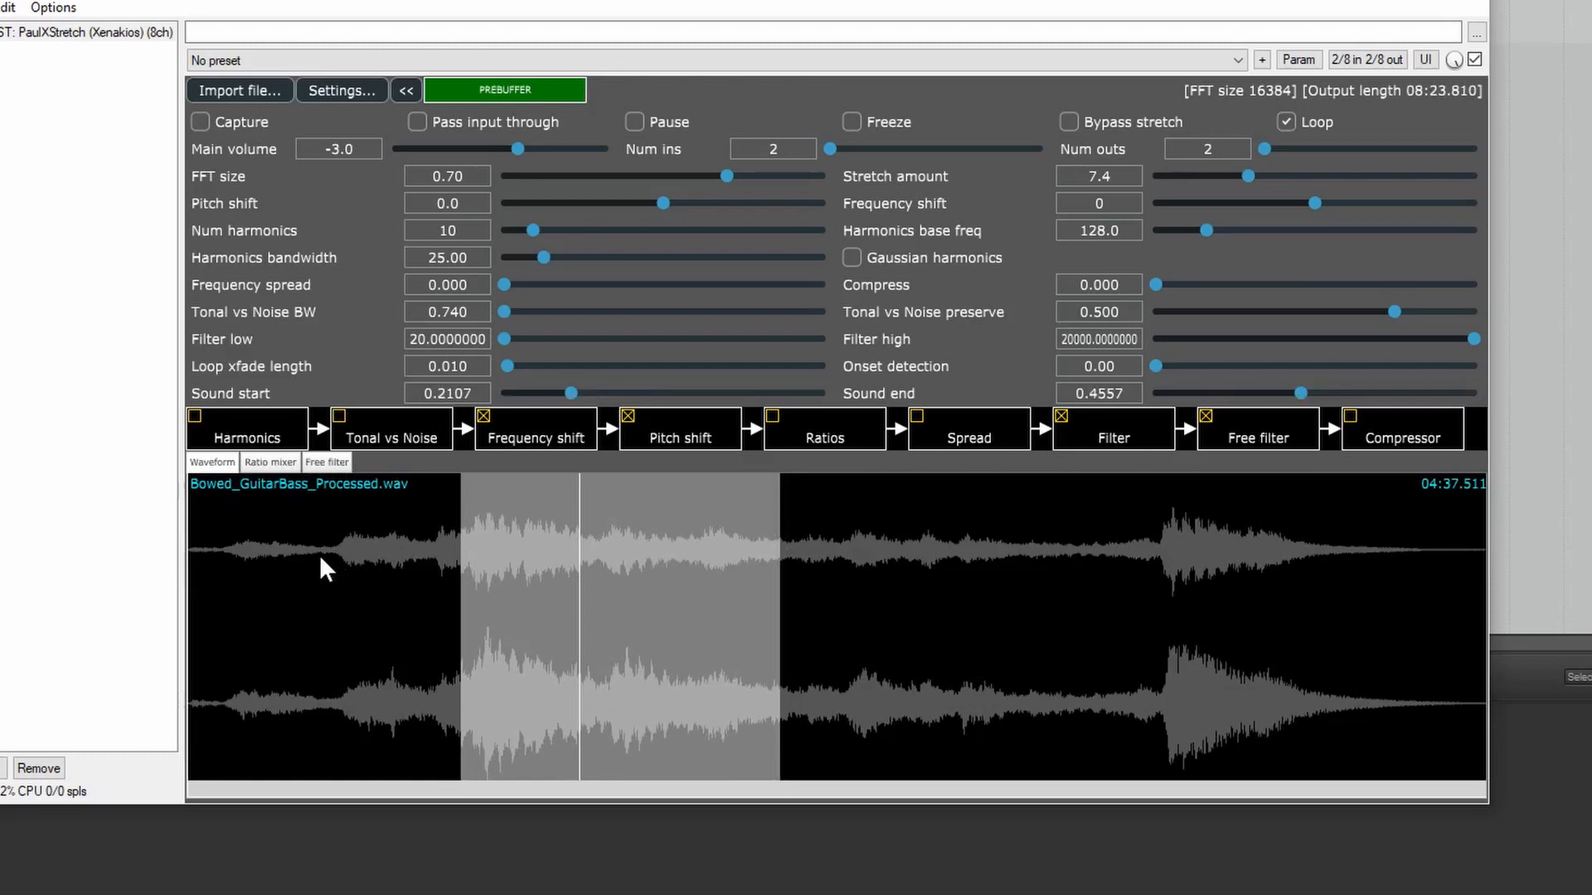
{"action": "left_click_drag", "start_coordinate": [340, 565], "coordinate": [266, 567]}
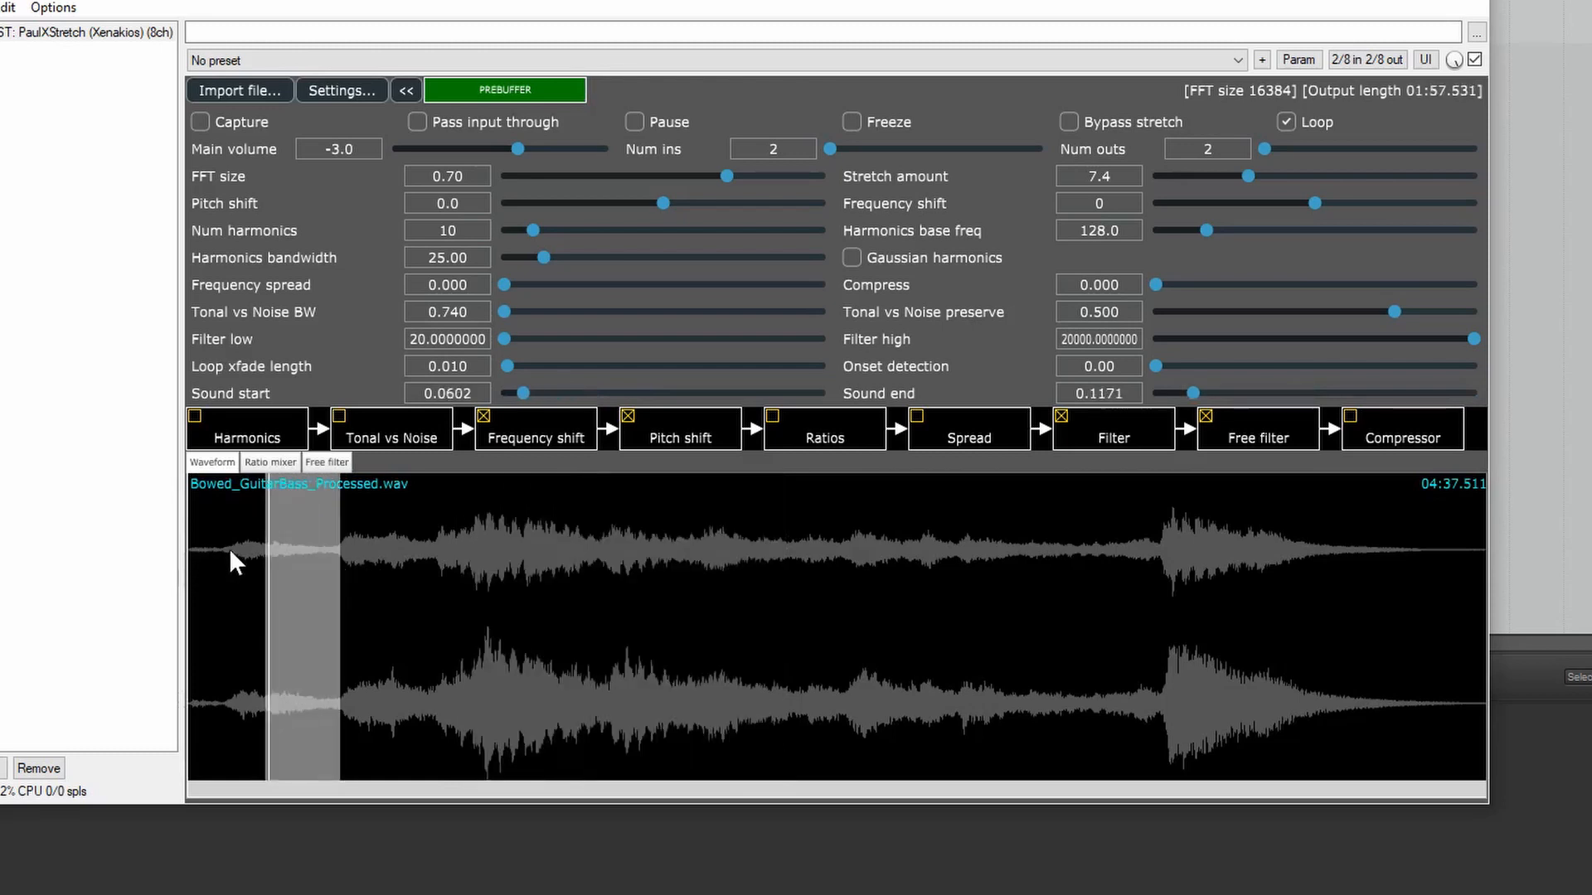
{"action": "left_click_drag", "start_coordinate": [190, 539], "coordinate": [1494, 585]}
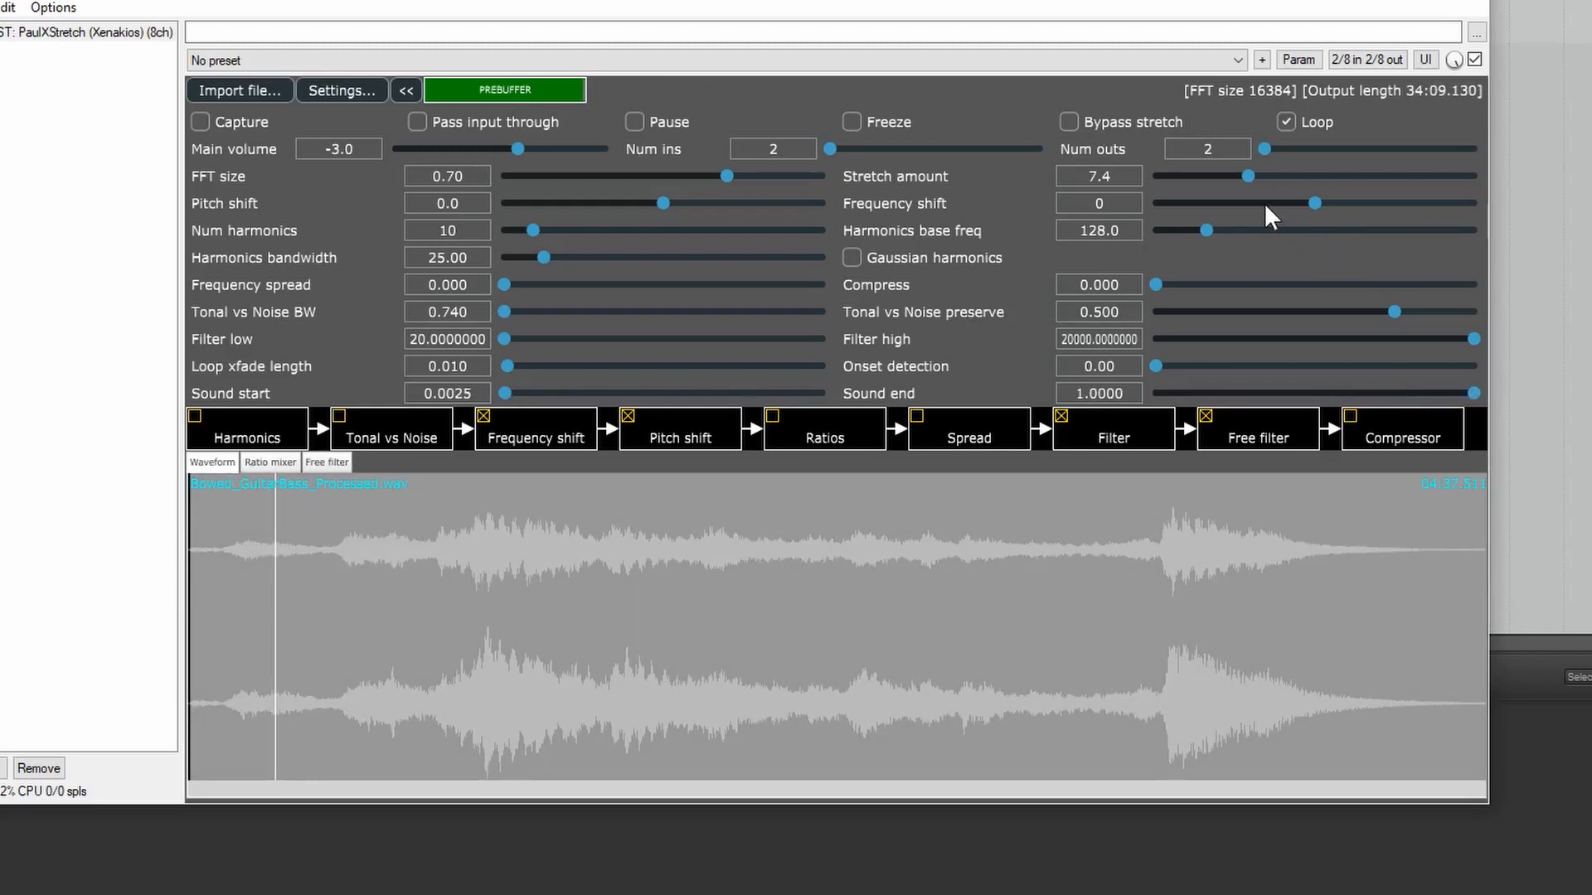
Raise the stretch amount to 10.5 and the main volume to 2.3
{"action": "left_click", "coordinate": [1251, 174]}
{"action": "left_click_drag", "start_coordinate": [1250, 174], "coordinate": [1256, 172]}
{"action": "left_click_drag", "start_coordinate": [520, 148], "coordinate": [548, 148]}
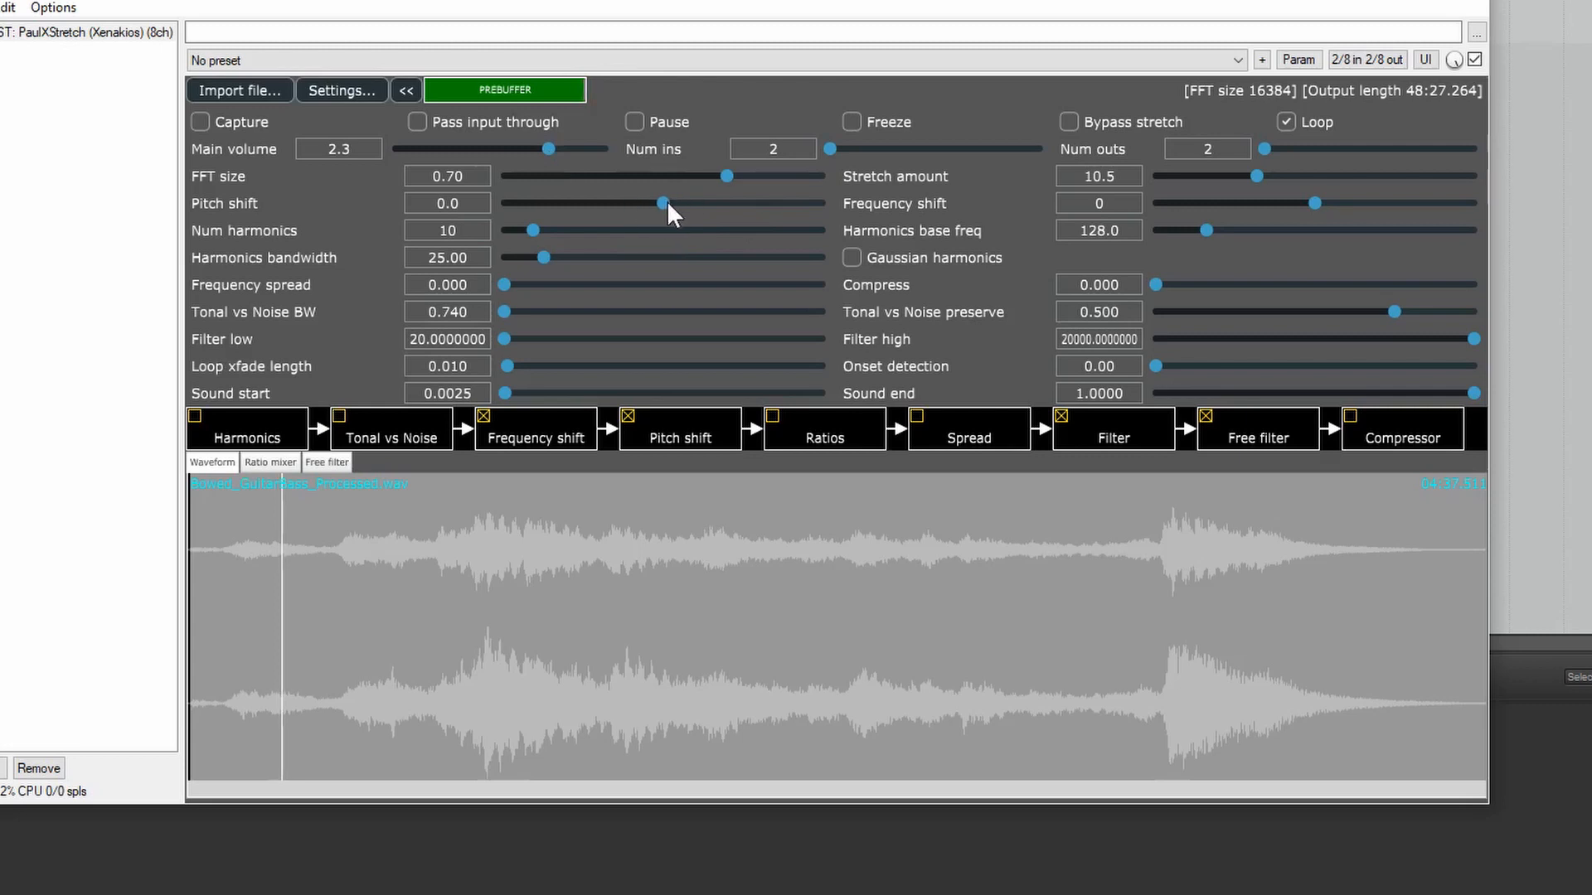
Try a pitch shift of -2.2, then bring the pitch shift to 0.2
{"action": "left_click_drag", "start_coordinate": [662, 202], "coordinate": [650, 205]}
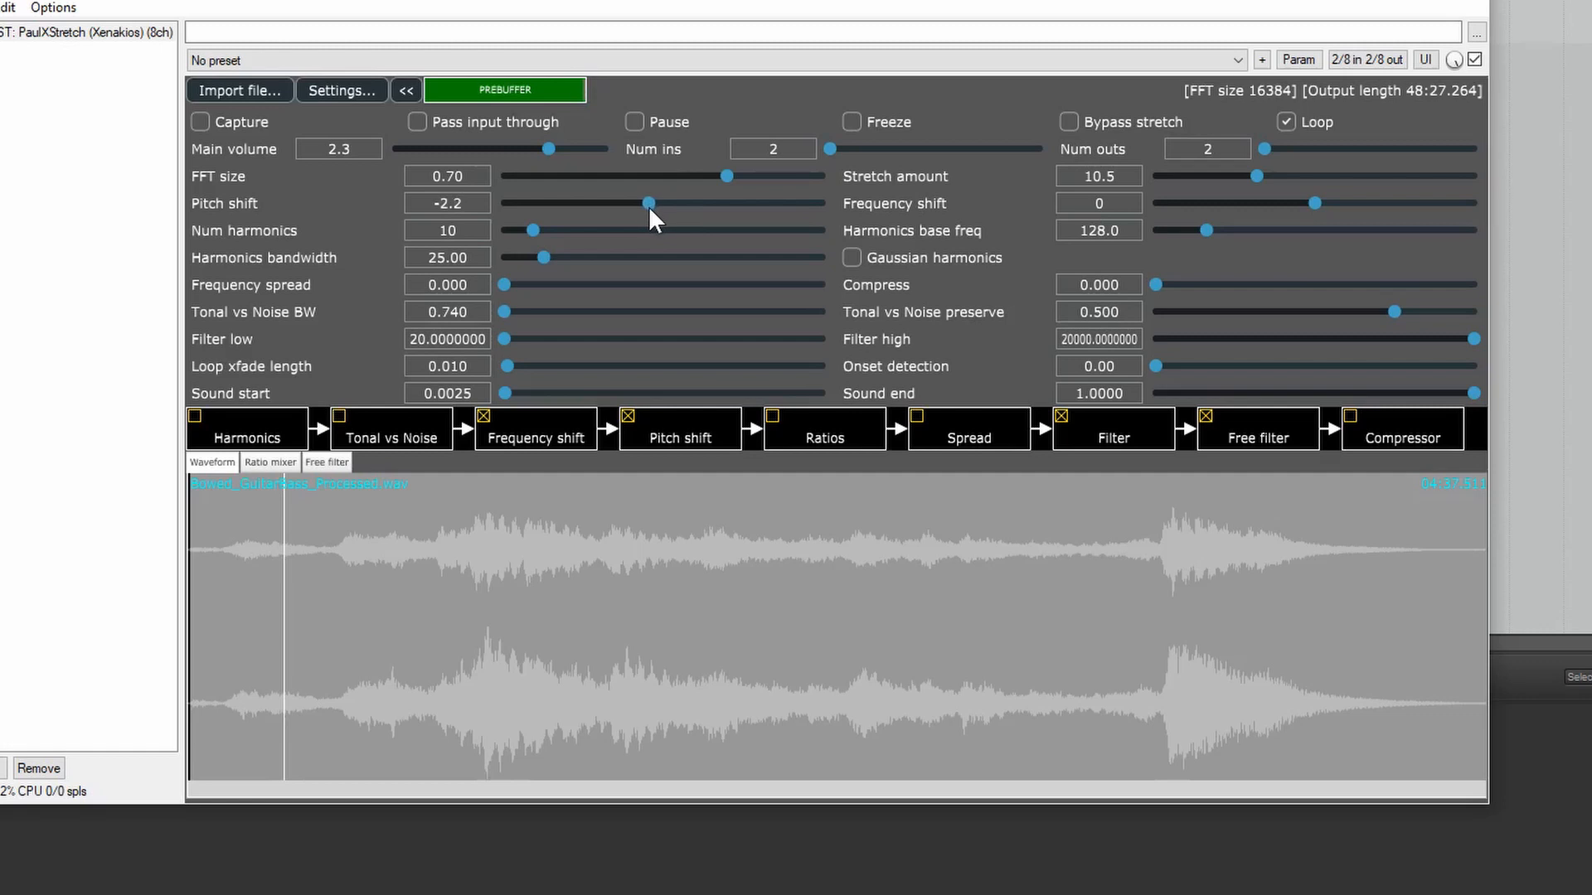
{"action": "left_click_drag", "start_coordinate": [649, 206], "coordinate": [665, 202]}
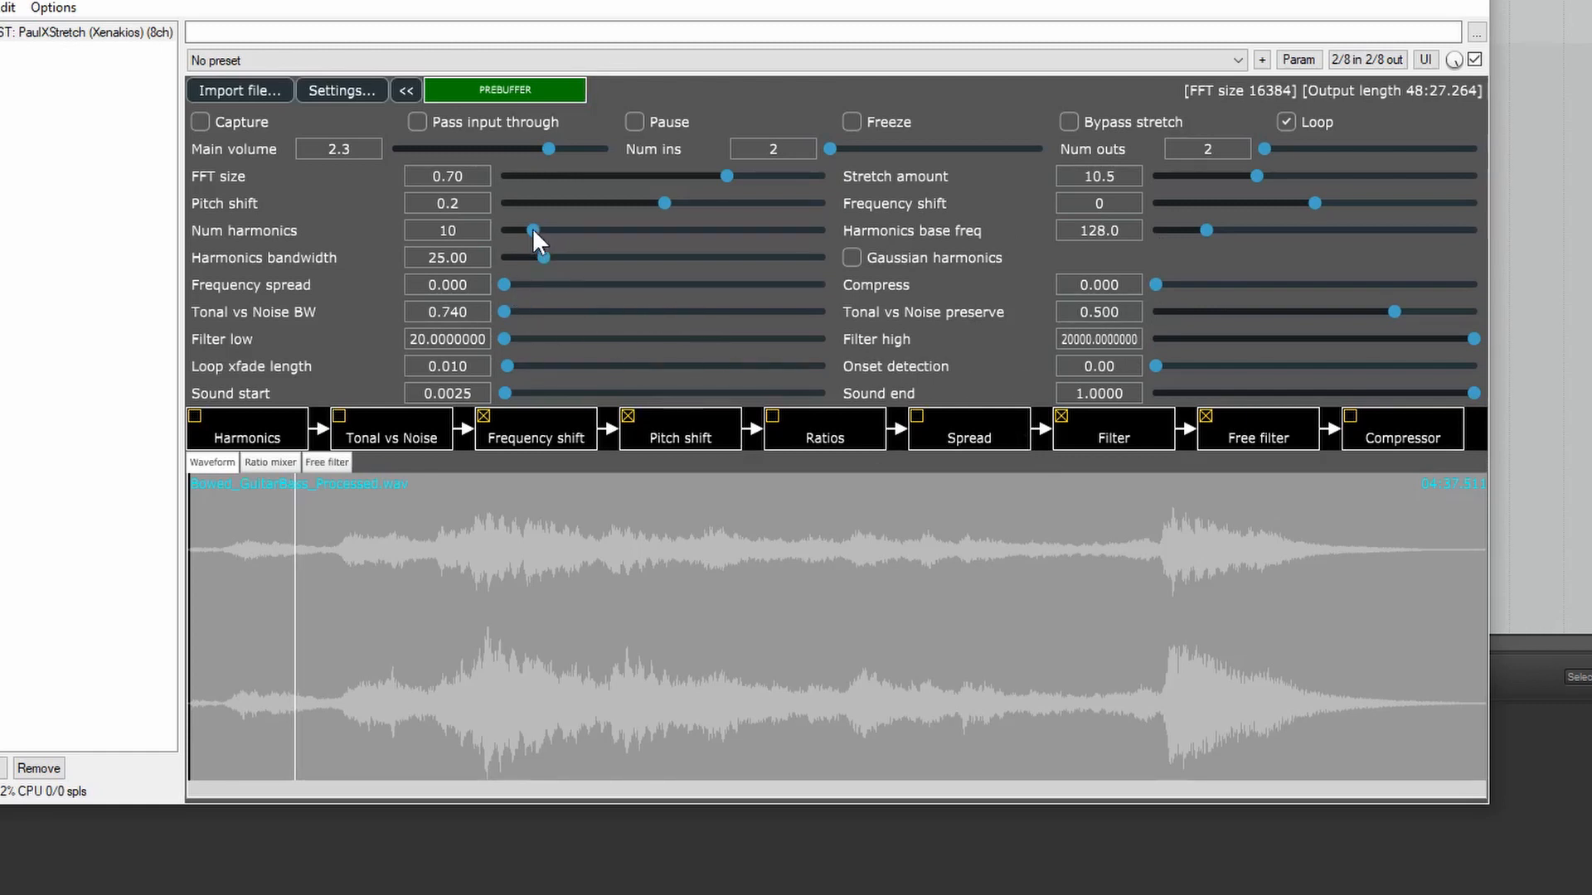
Enable the Harmonics module and set it to 100 harmonics with a harmonics bandwidth of 12.38
{"action": "left_click_drag", "start_coordinate": [533, 230], "coordinate": [790, 231]}
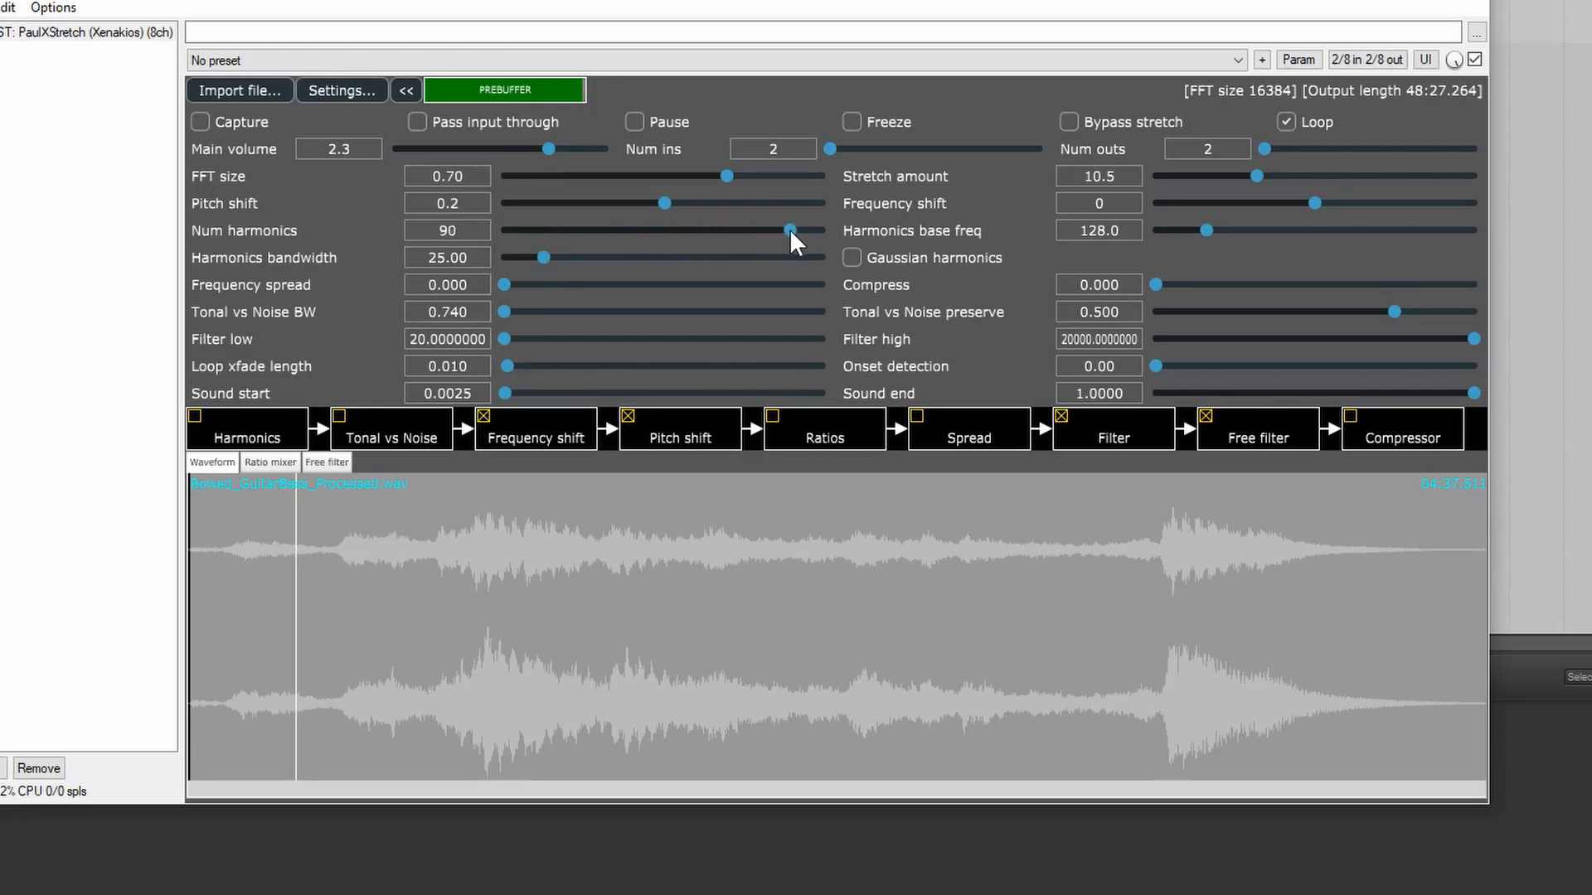
{"action": "left_click", "coordinate": [196, 414]}
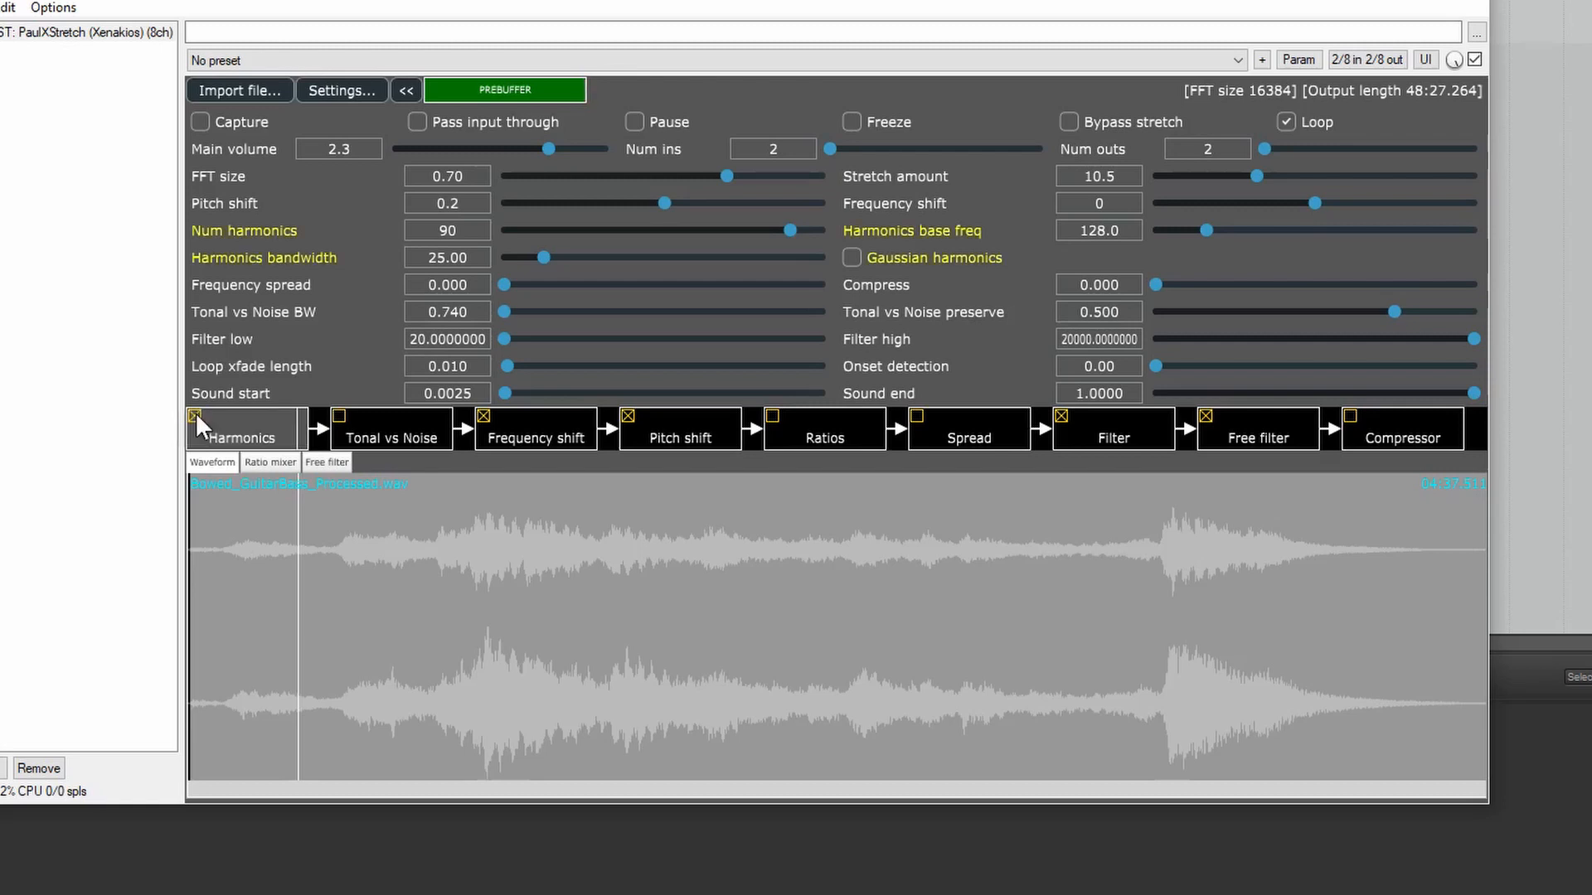
{"action": "left_click_drag", "start_coordinate": [793, 227], "coordinate": [824, 226]}
{"action": "left_click_drag", "start_coordinate": [559, 267], "coordinate": [523, 266]}
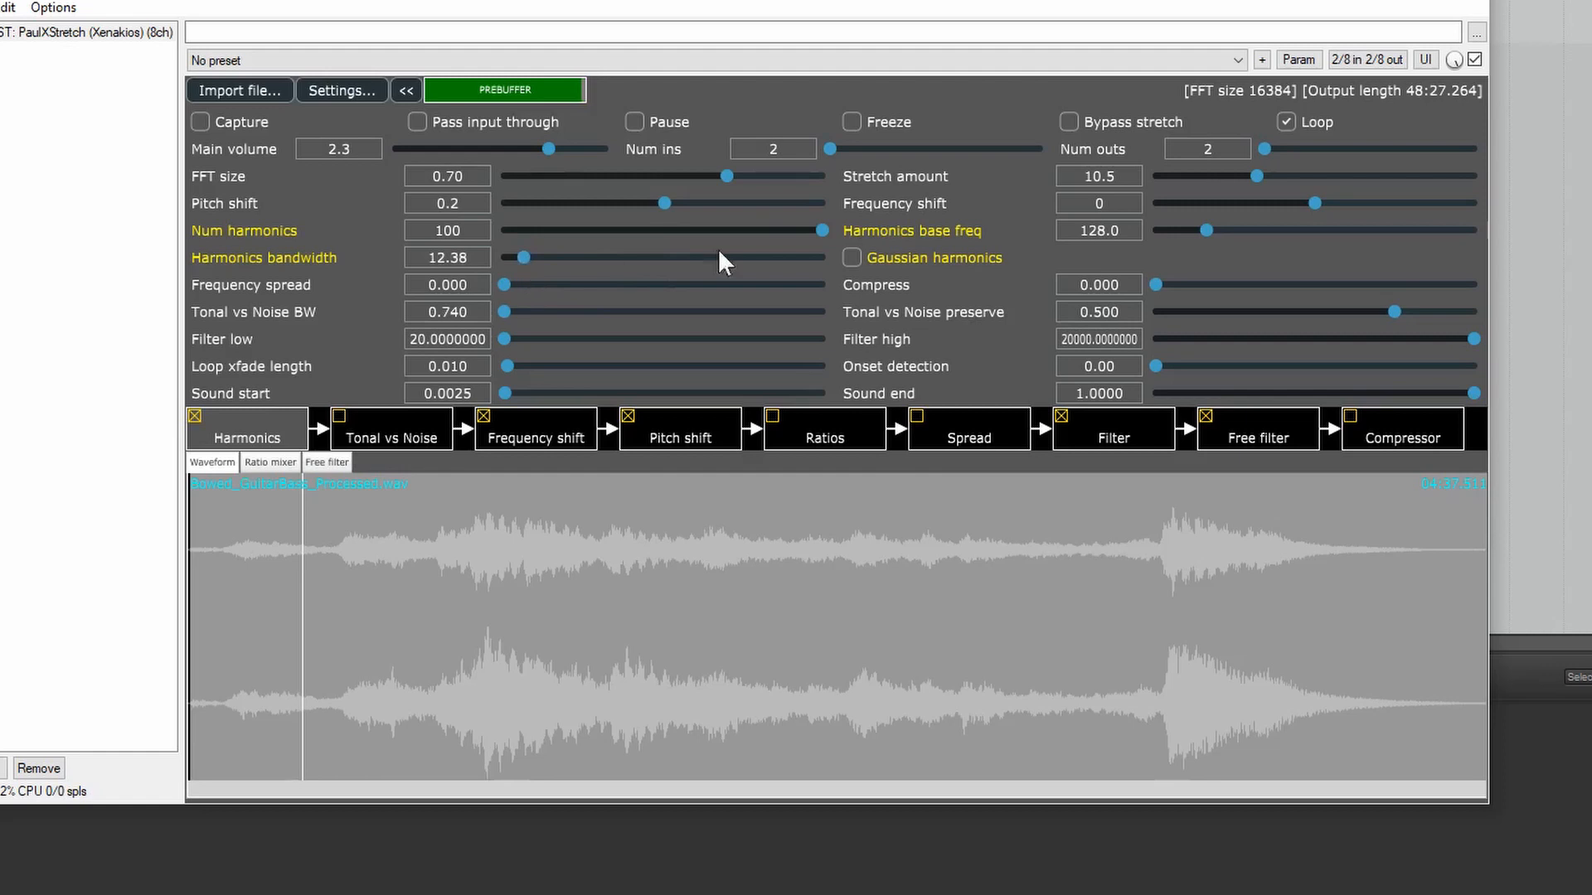
Reduce the number of harmonics to 12 and disable the Harmonics module
{"action": "left_click_drag", "start_coordinate": [821, 232], "coordinate": [540, 231]}
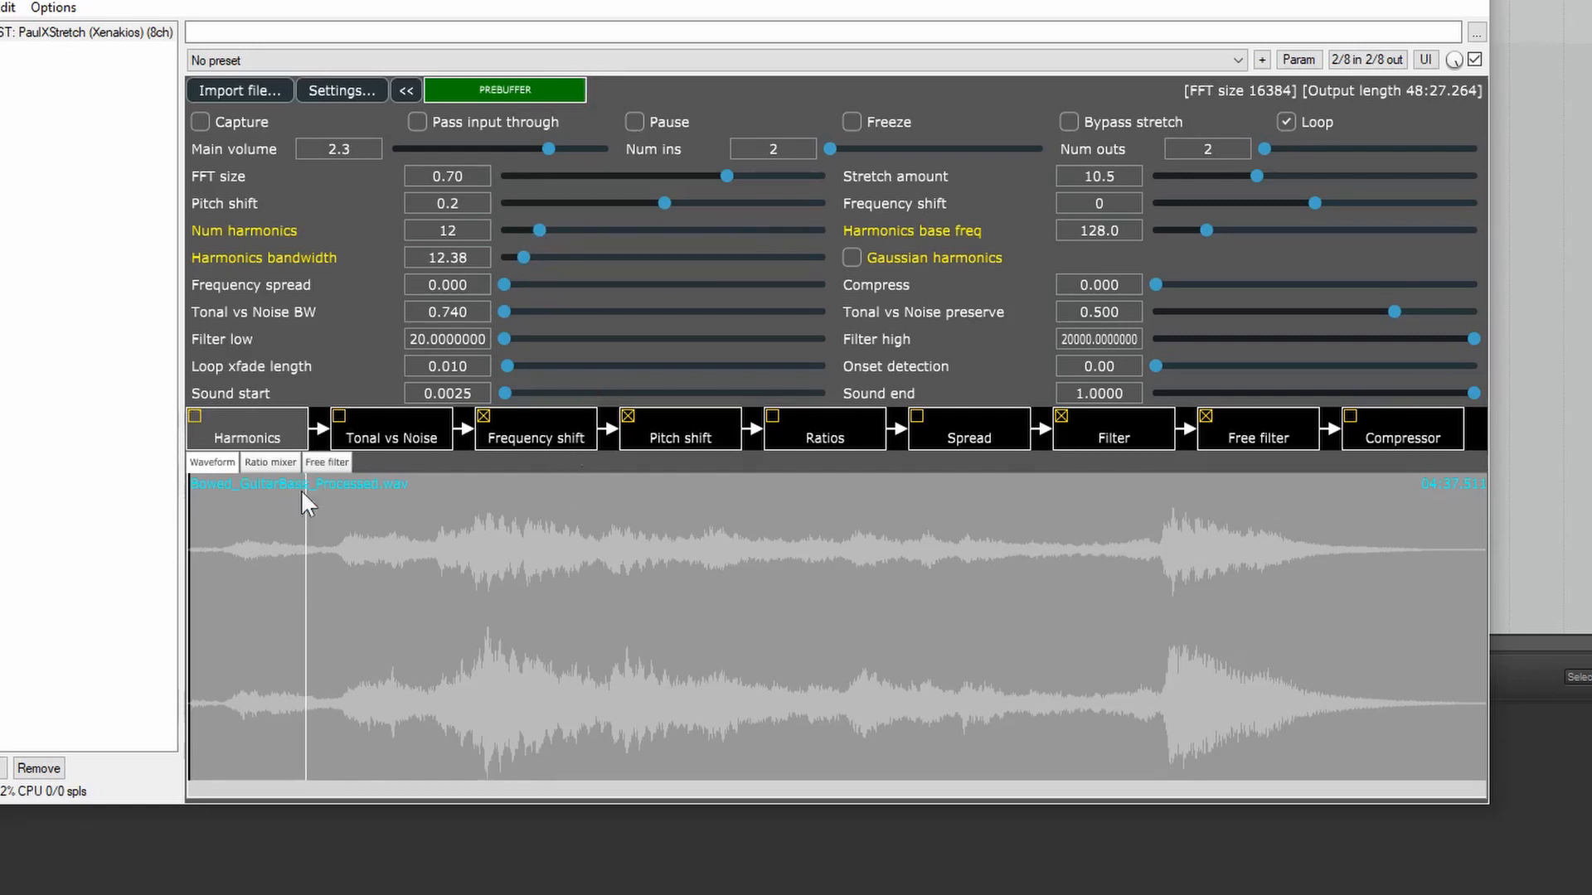
Try the Tonal vs Noise module with a bandwidth of 1.000 and a preserve value of -0.925, then disable the module
{"action": "left_click", "coordinate": [337, 414]}
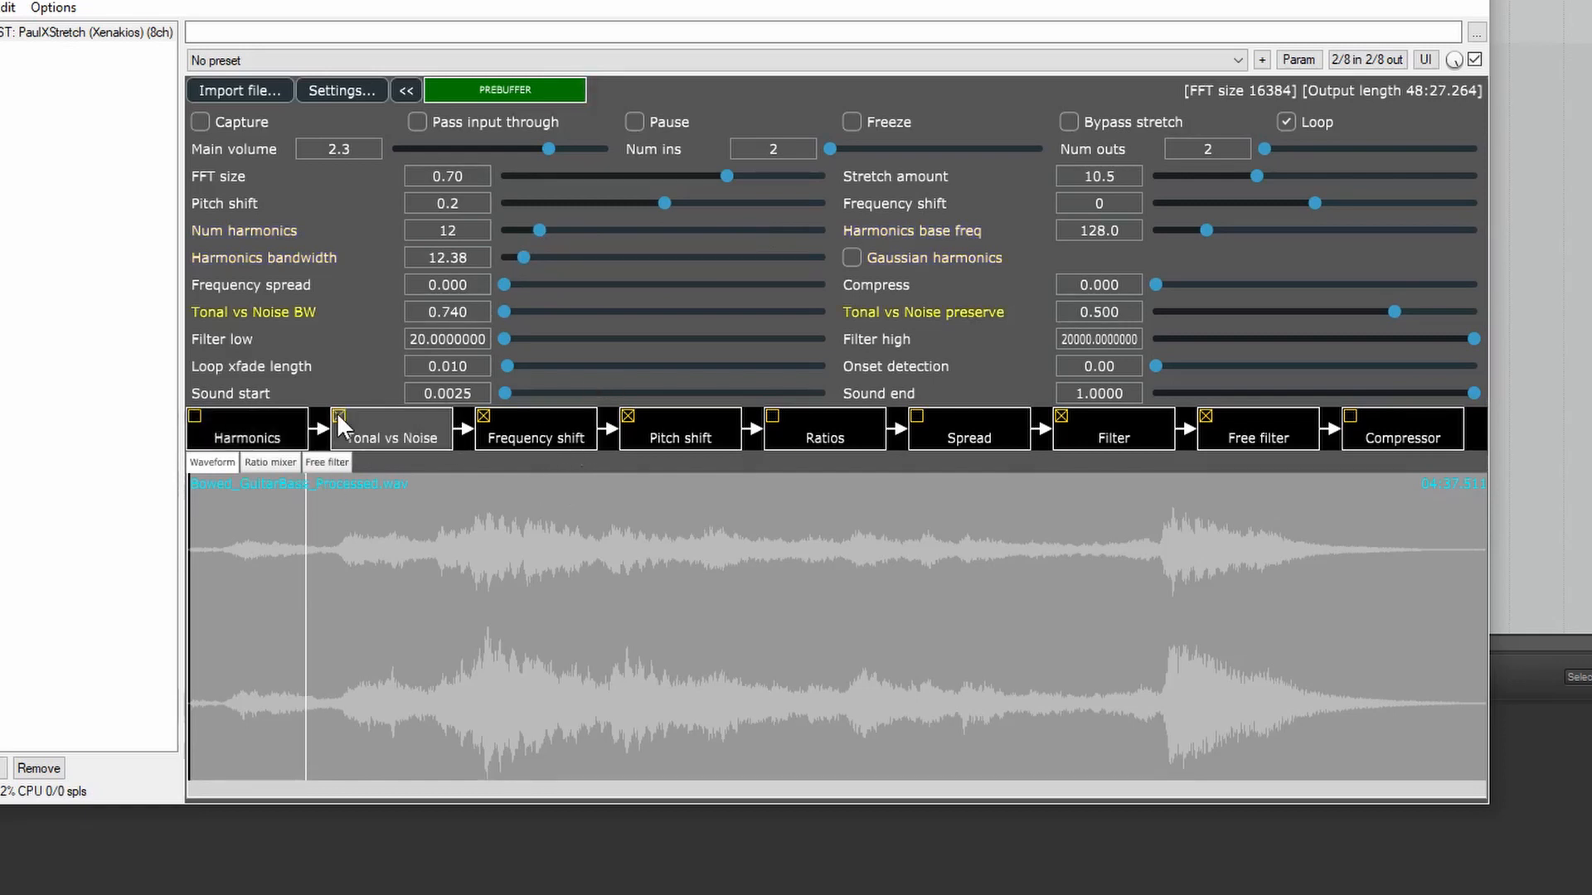
{"action": "left_click_drag", "start_coordinate": [507, 310], "coordinate": [667, 310]}
{"action": "left_click_drag", "start_coordinate": [683, 311], "coordinate": [730, 311]}
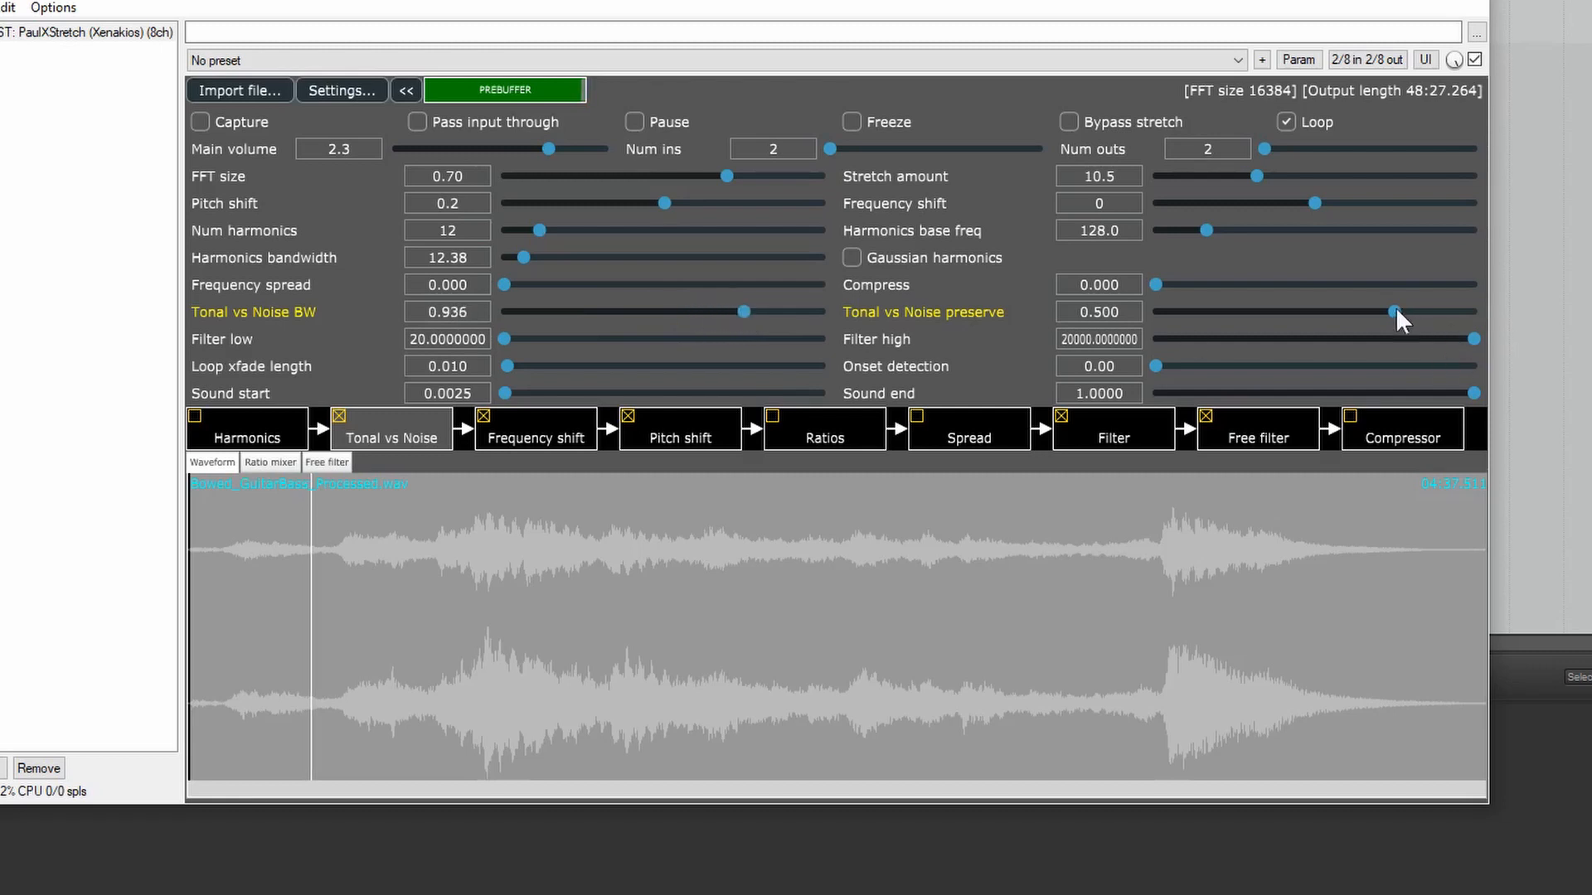
{"action": "left_click_drag", "start_coordinate": [749, 311], "coordinate": [839, 318]}
{"action": "left_click_drag", "start_coordinate": [1395, 308], "coordinate": [1337, 307]}
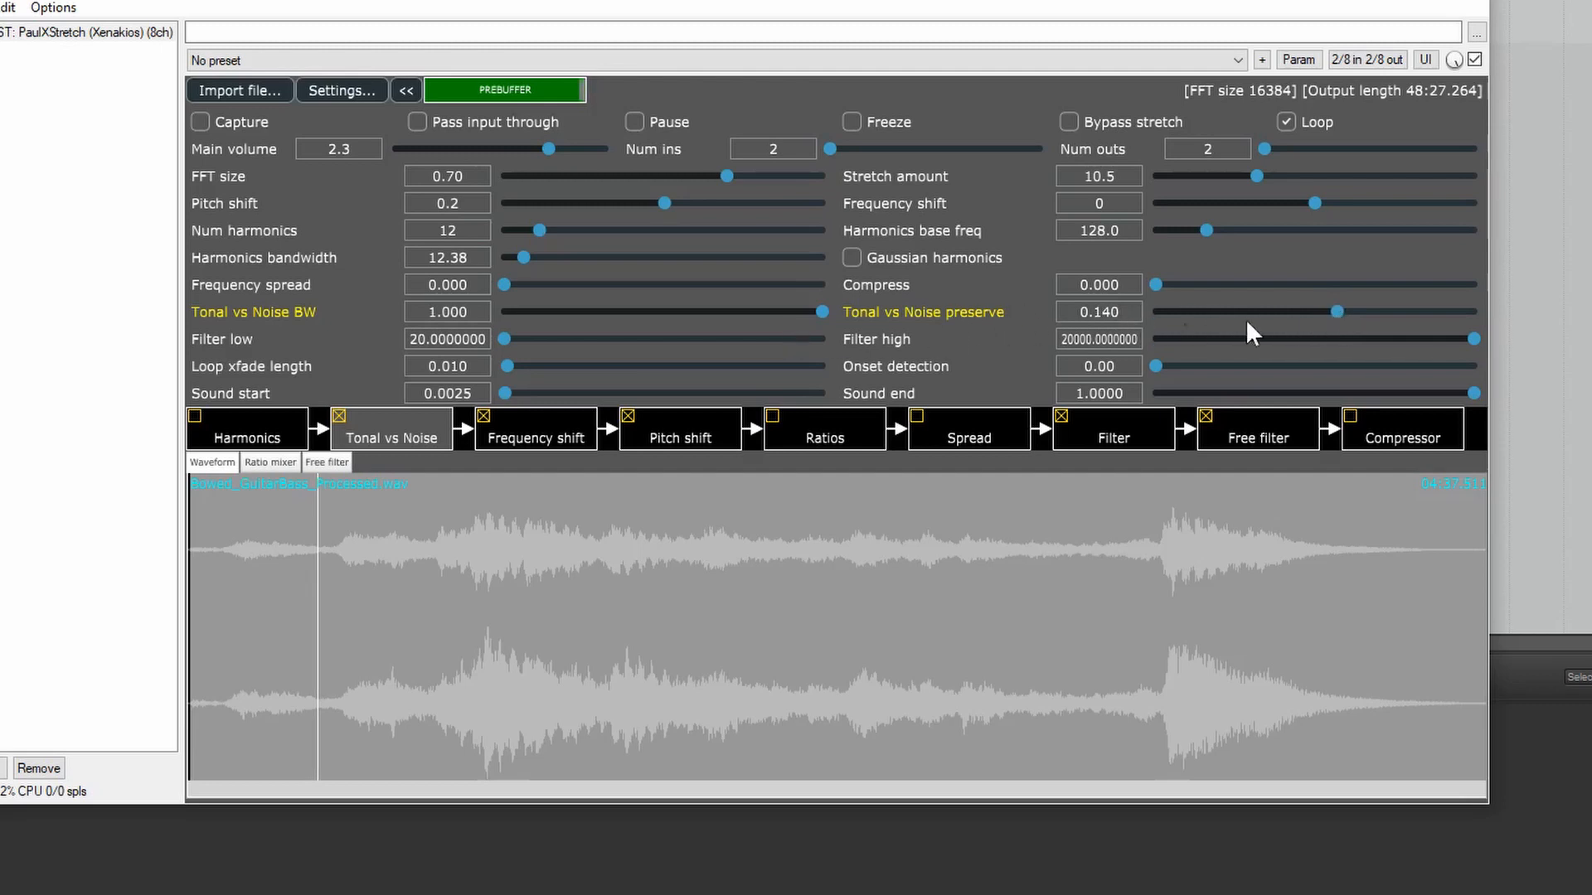
{"action": "left_click_drag", "start_coordinate": [1339, 307], "coordinate": [1164, 315]}
{"action": "left_click", "coordinate": [338, 415]}
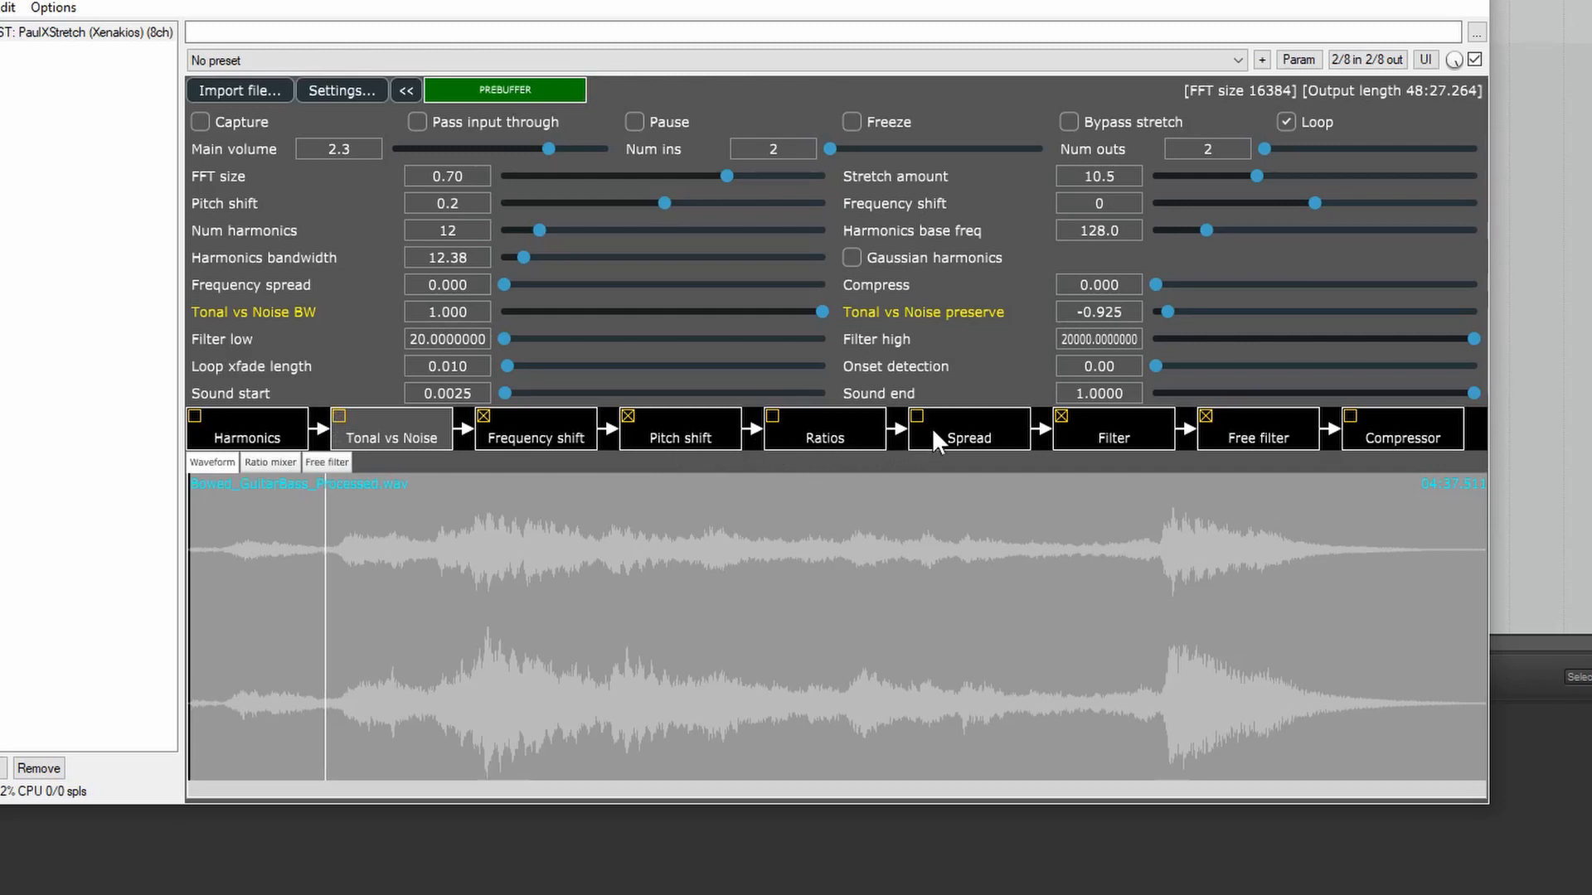
Enable the Spread module, try high frequency spread values, and settle on a frequency spread of 0.096
{"action": "left_click", "coordinate": [912, 410]}
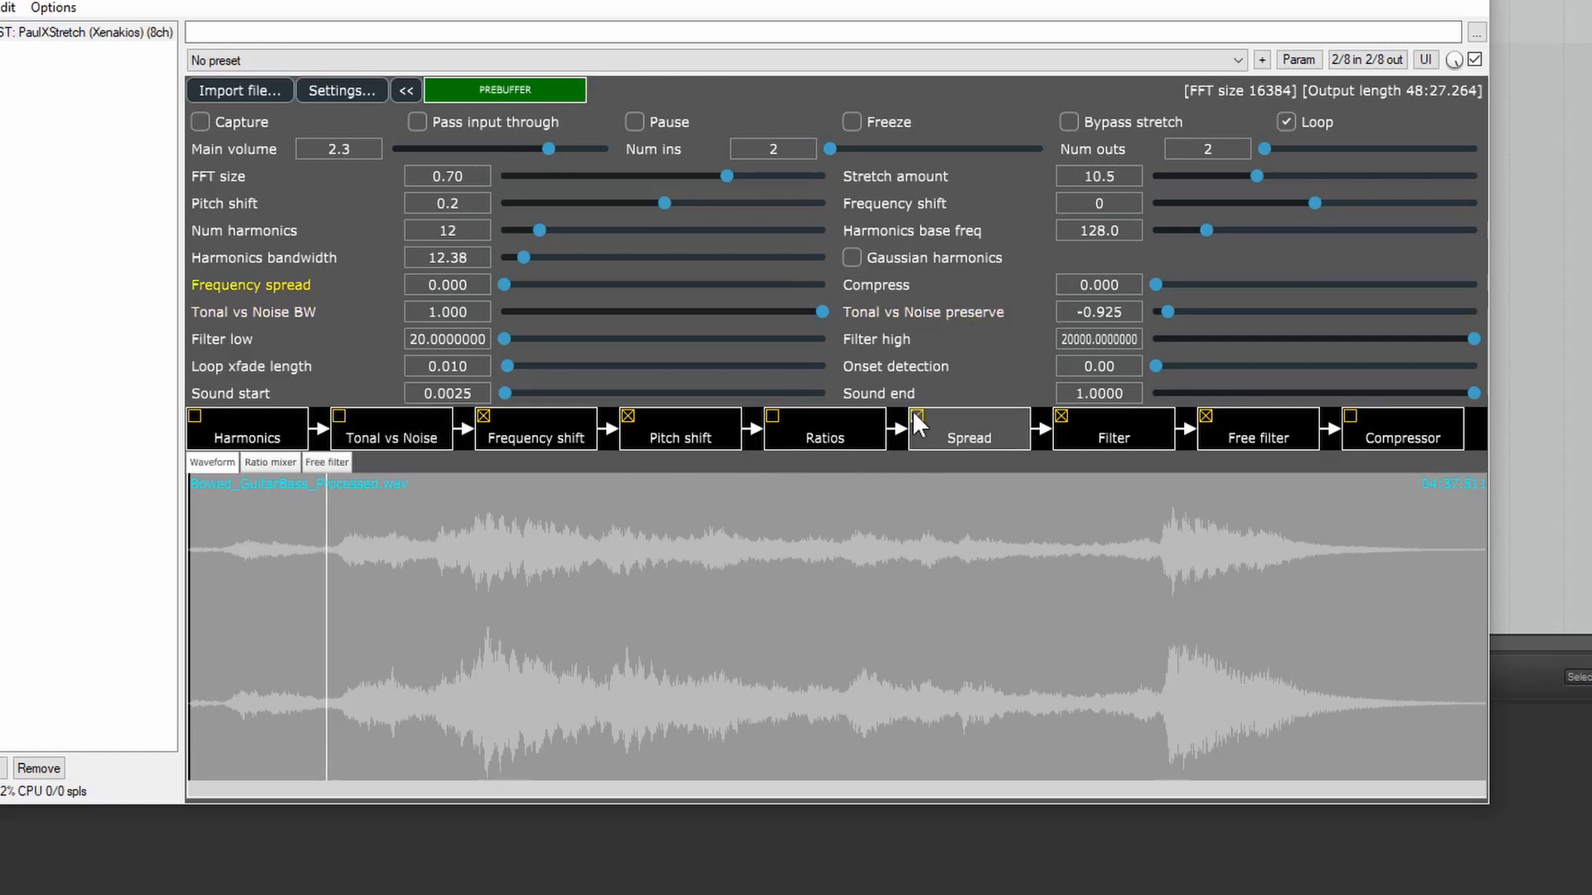
{"action": "left_click_drag", "start_coordinate": [514, 282], "coordinate": [811, 284]}
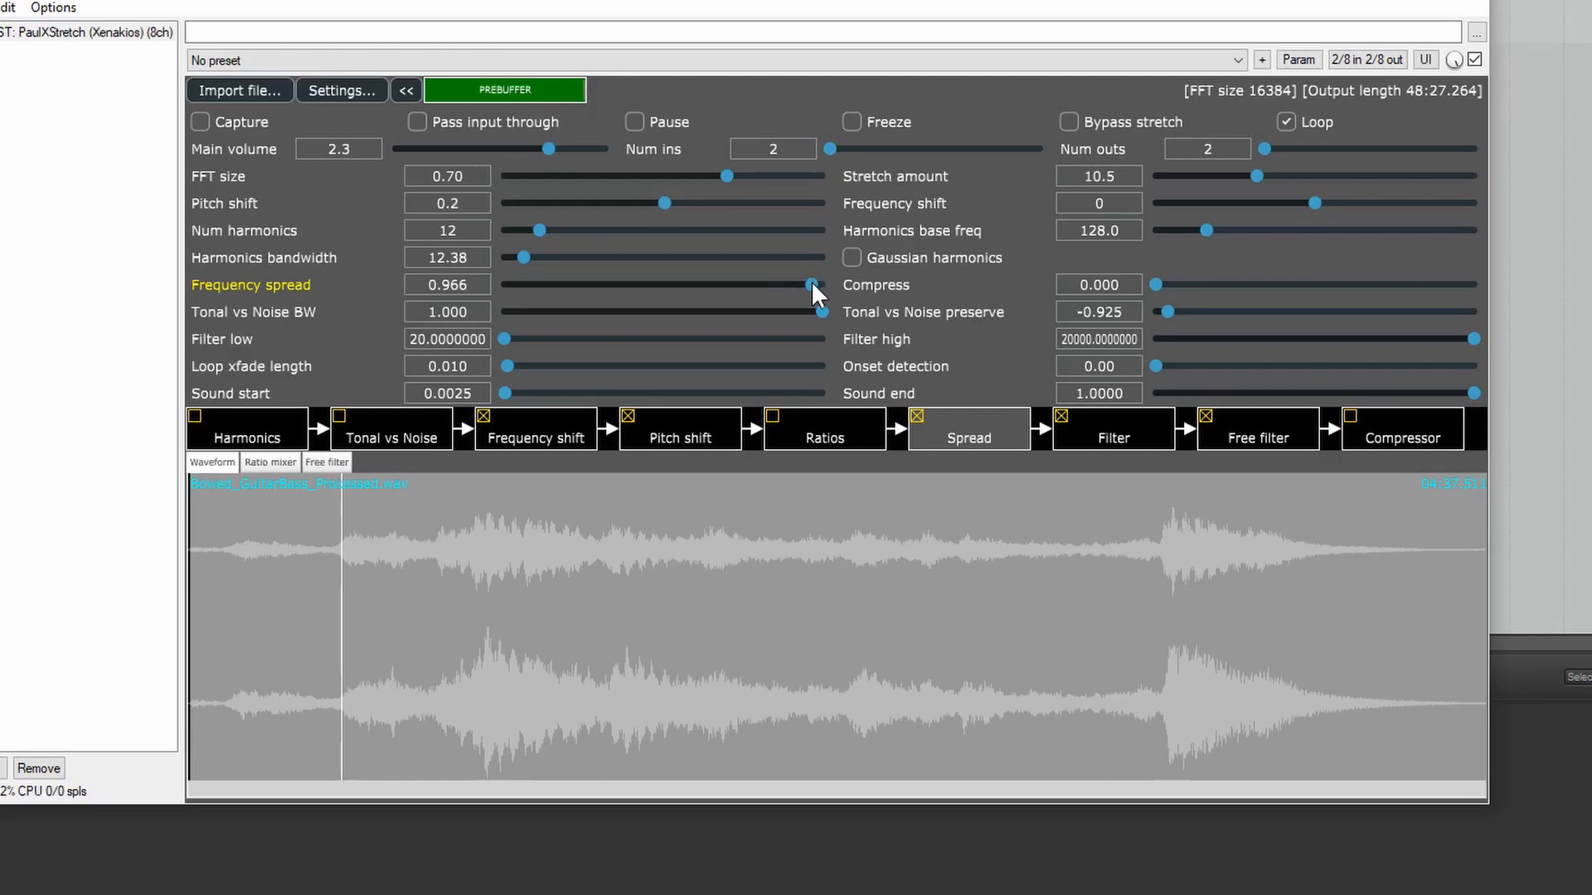
{"action": "left_click_drag", "start_coordinate": [812, 282], "coordinate": [781, 283]}
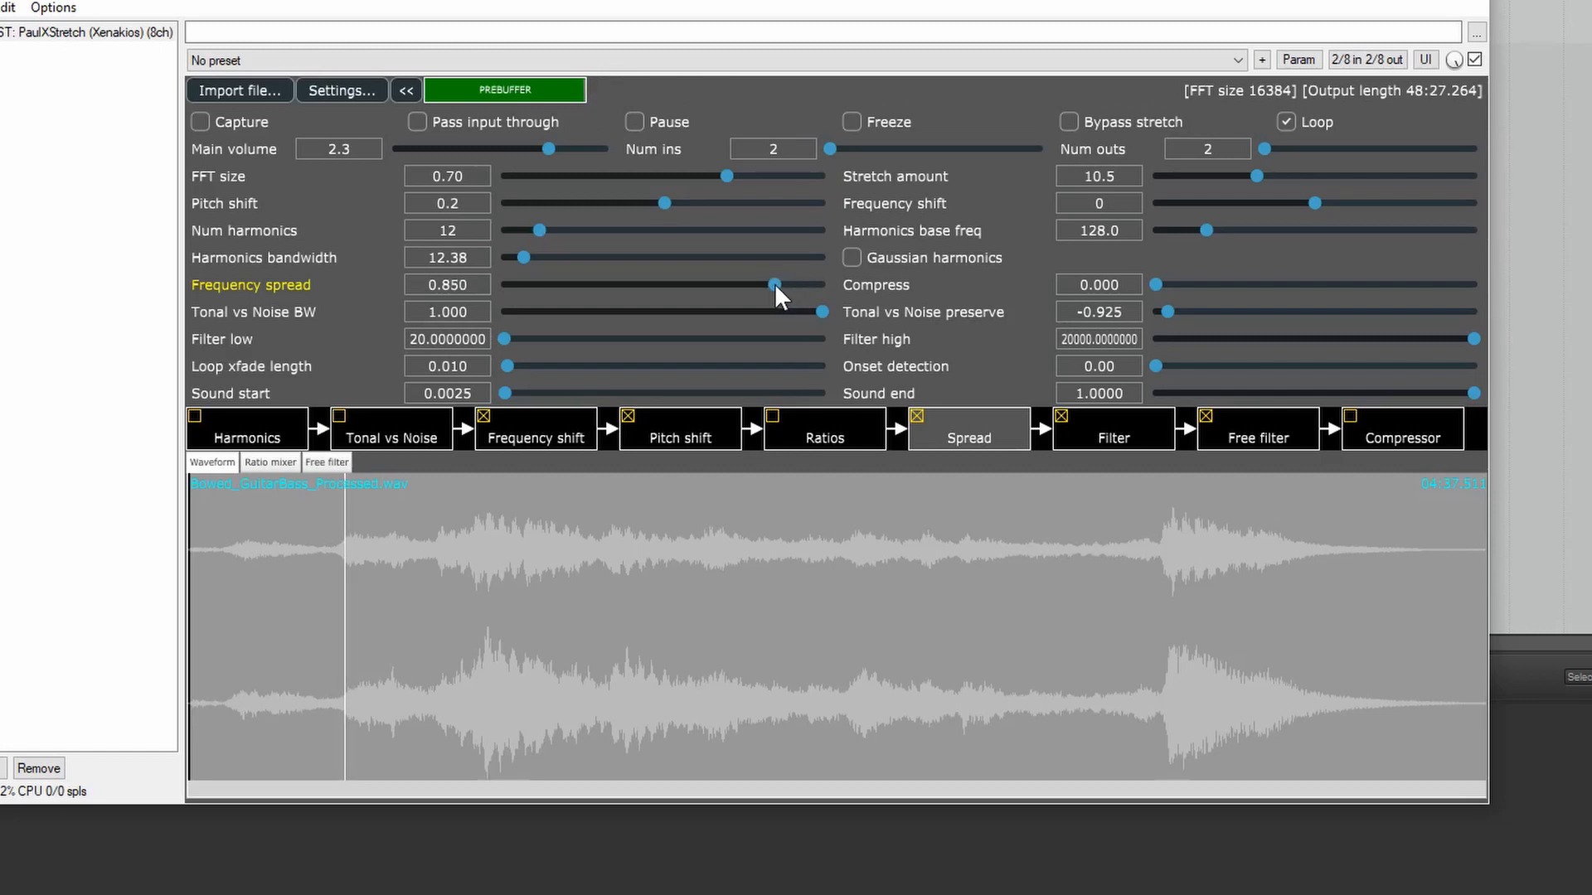
{"action": "left_click_drag", "start_coordinate": [774, 282], "coordinate": [536, 328]}
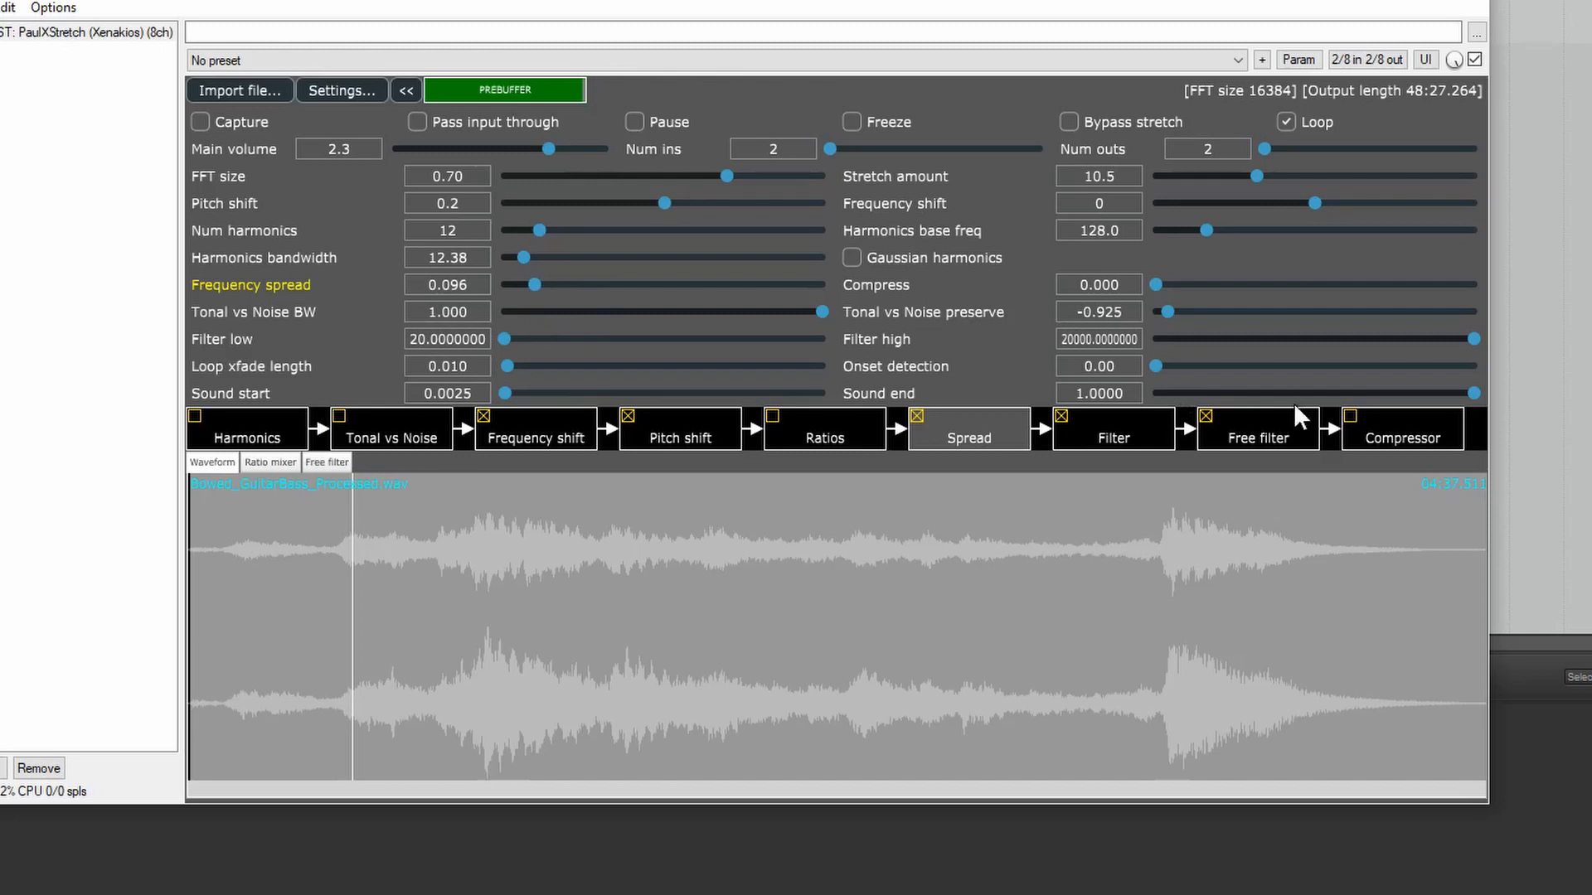
Enable the Compressor module and raise its compress amount to about 0.6
{"action": "left_click", "coordinate": [1112, 436]}
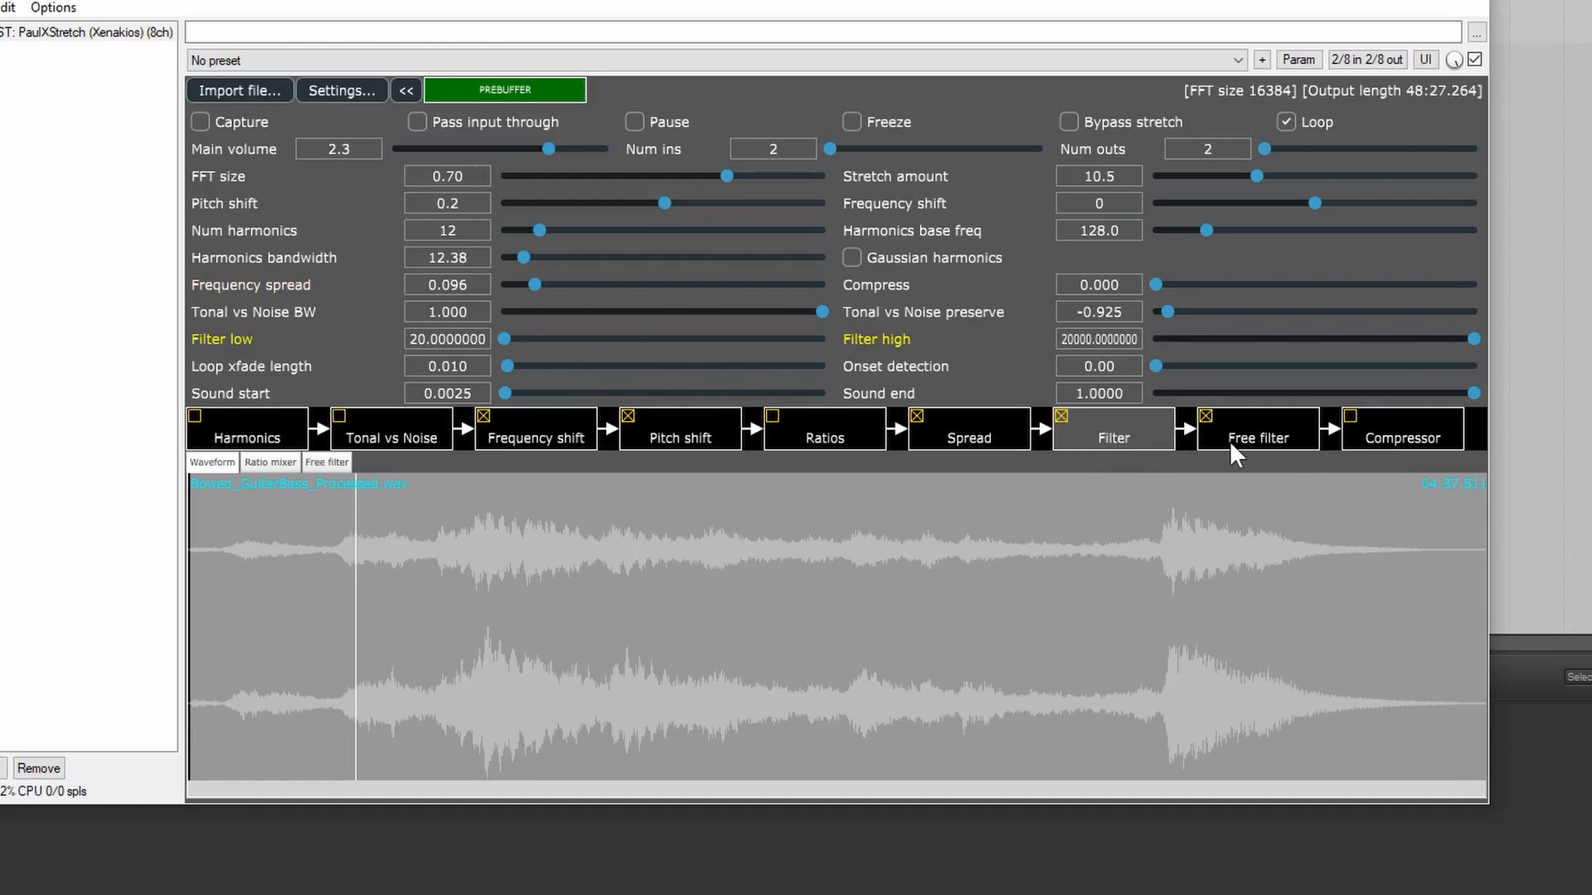
{"action": "left_click", "coordinate": [1379, 436]}
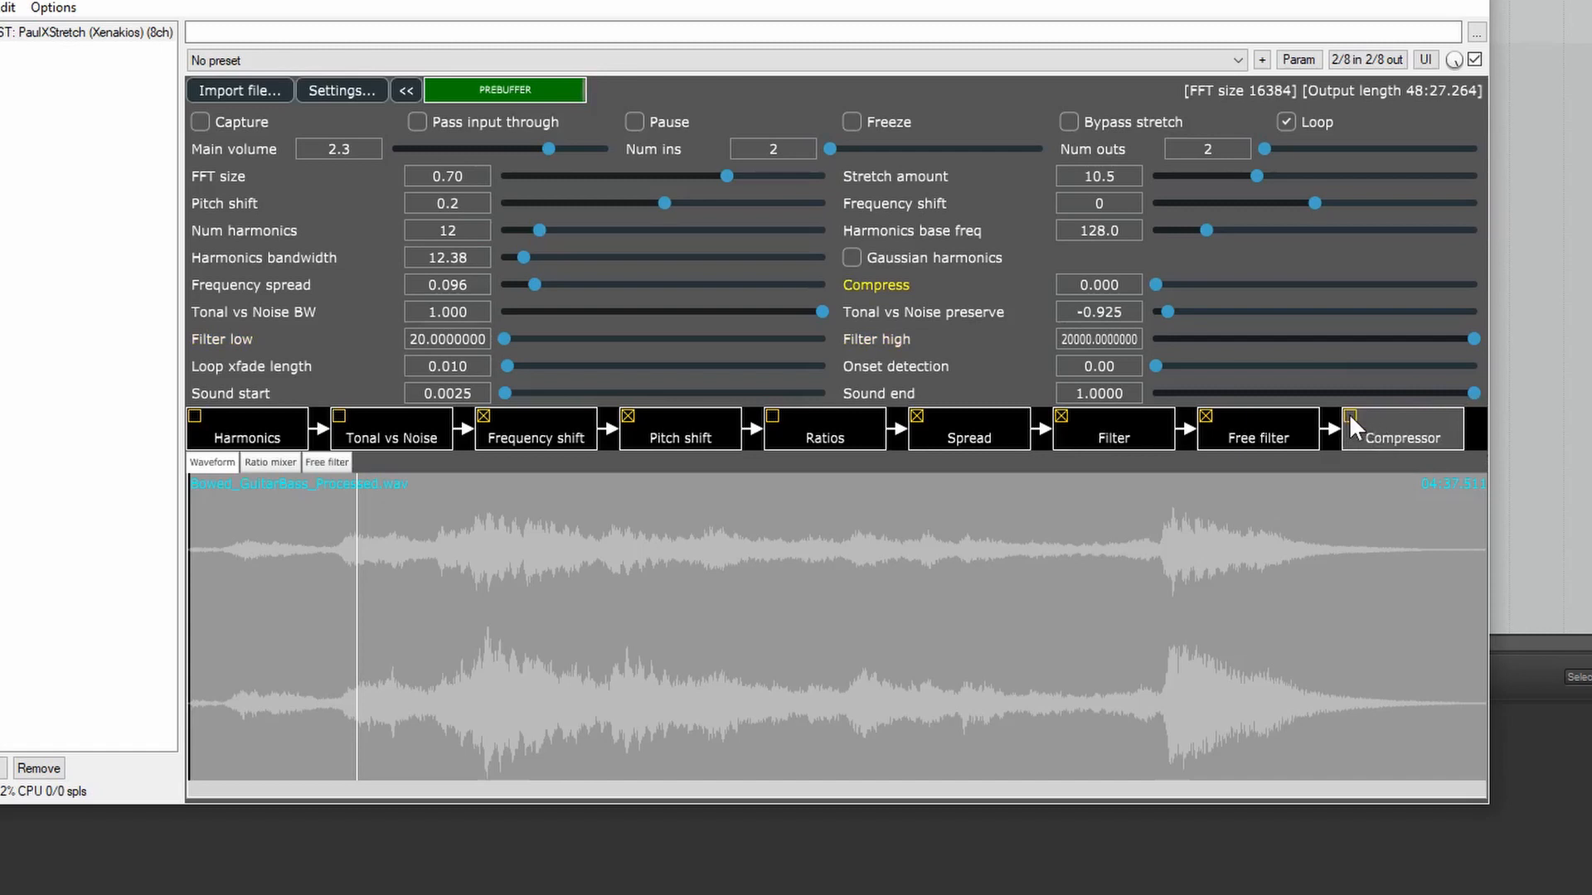
{"action": "left_click_drag", "start_coordinate": [1158, 286], "coordinate": [1327, 286]}
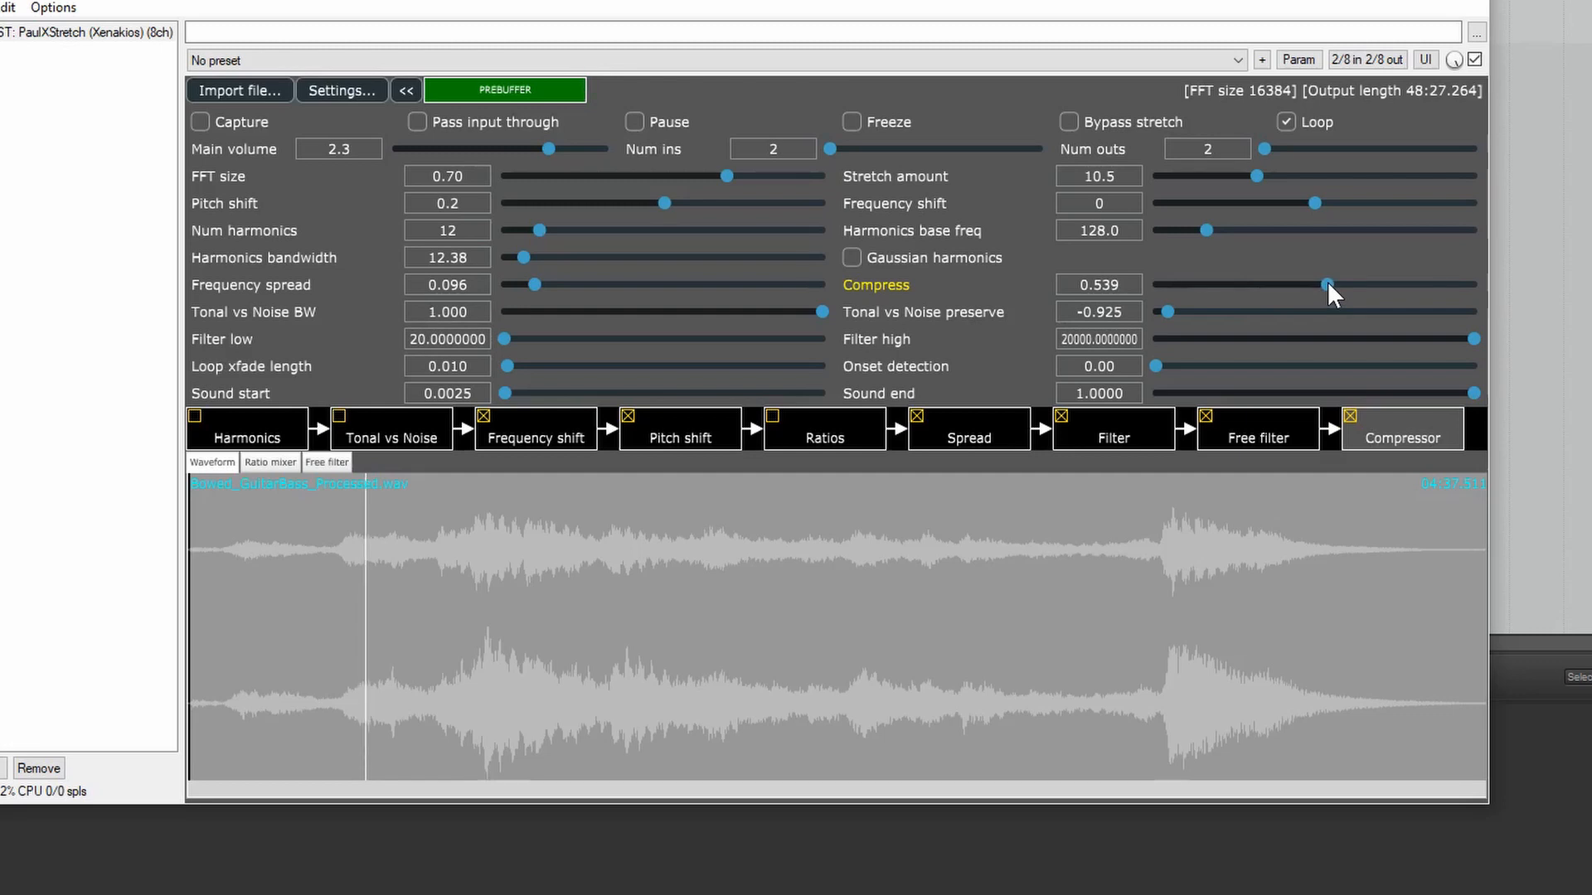
{"action": "left_click_drag", "start_coordinate": [1329, 284], "coordinate": [1337, 284]}
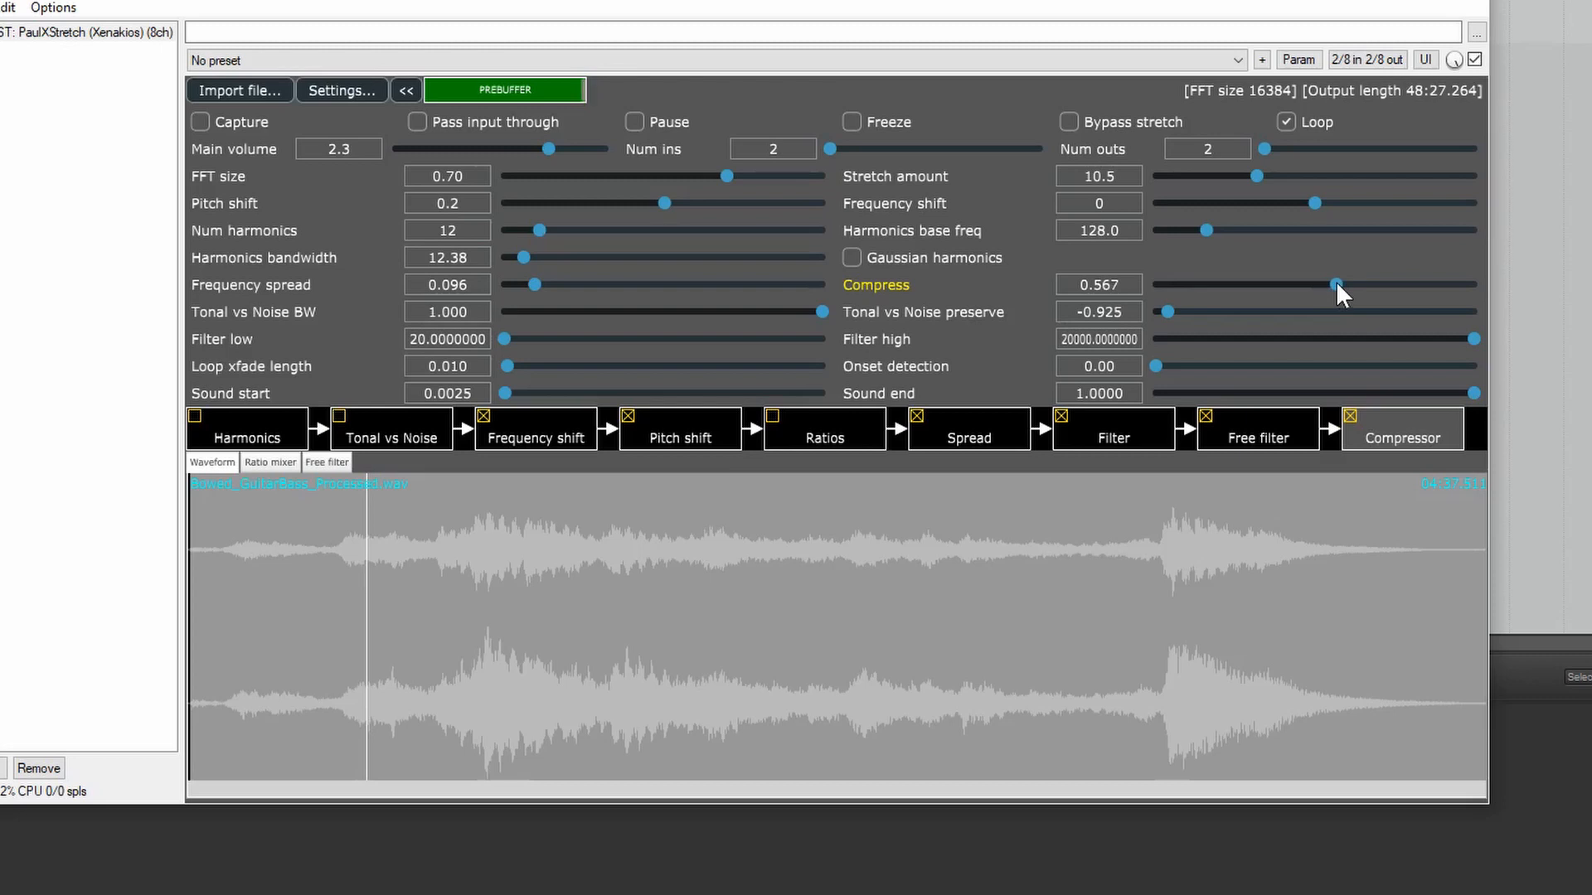
{"action": "left_click_drag", "start_coordinate": [1339, 281], "coordinate": [1343, 281]}
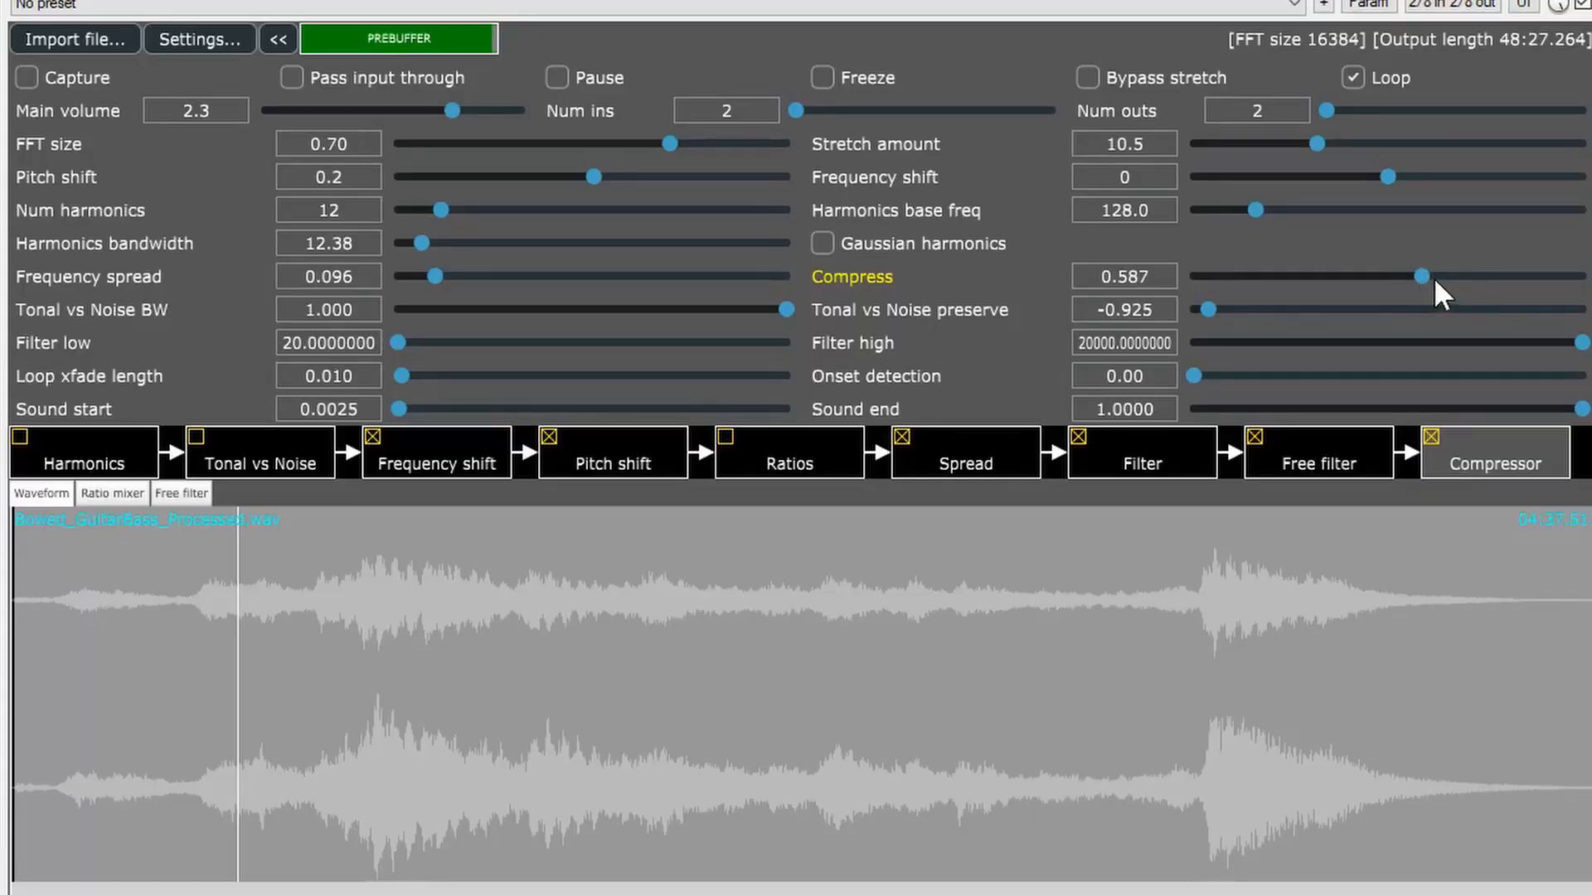
{"action": "left_click_drag", "start_coordinate": [1423, 277], "coordinate": [1429, 275]}
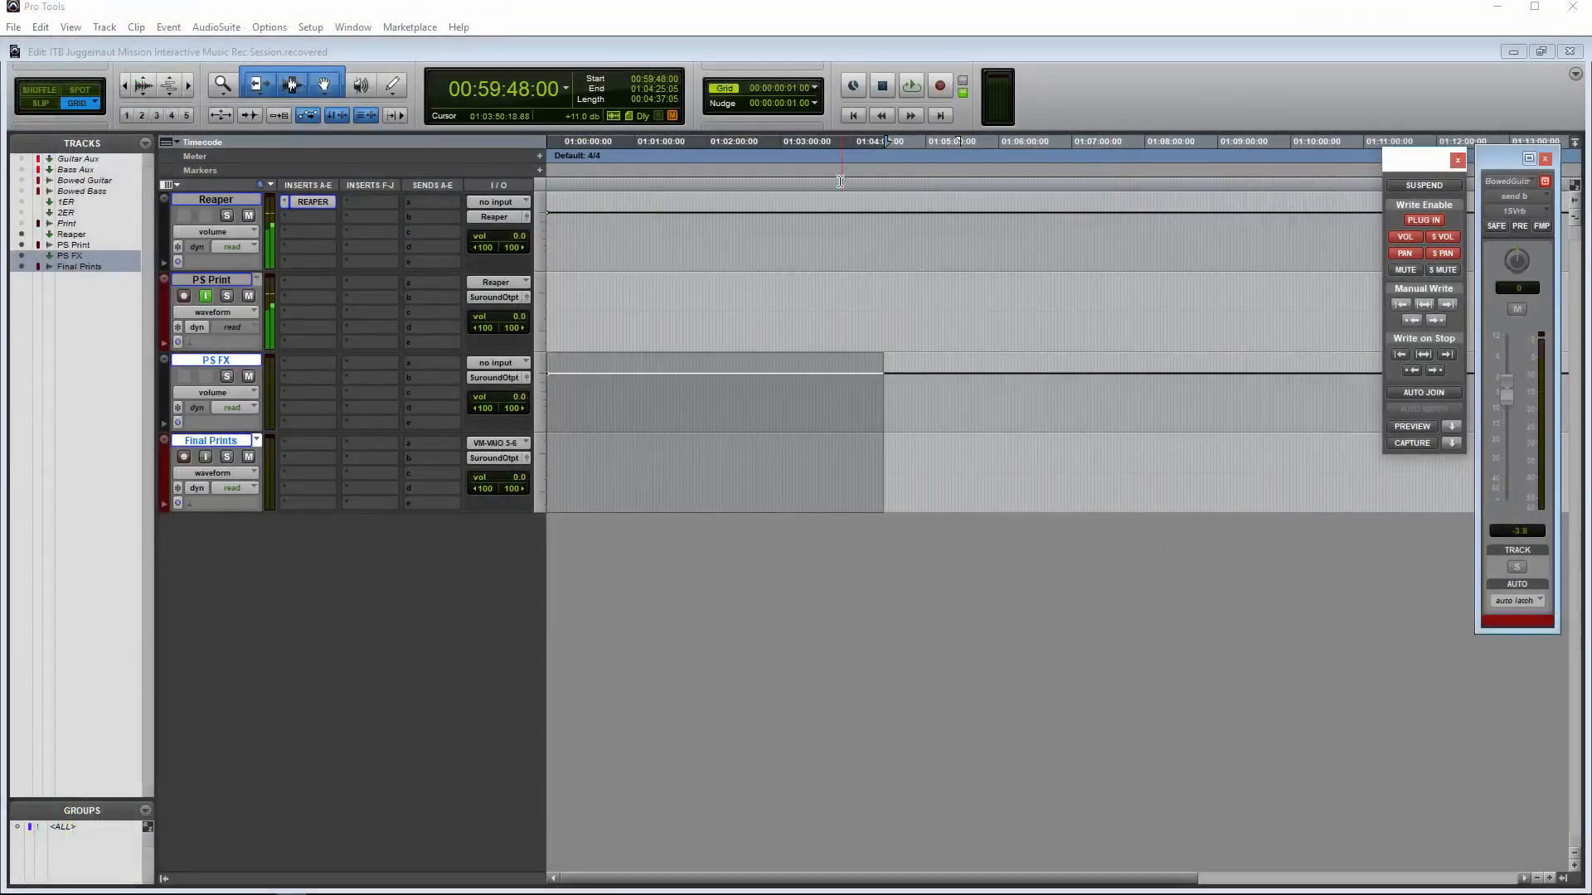
Switch to Pro Tools and rename the PS Print track as Bowed_GuitarBass_Processed_PaulStretched
{"action": "left_click", "coordinate": [823, 16]}
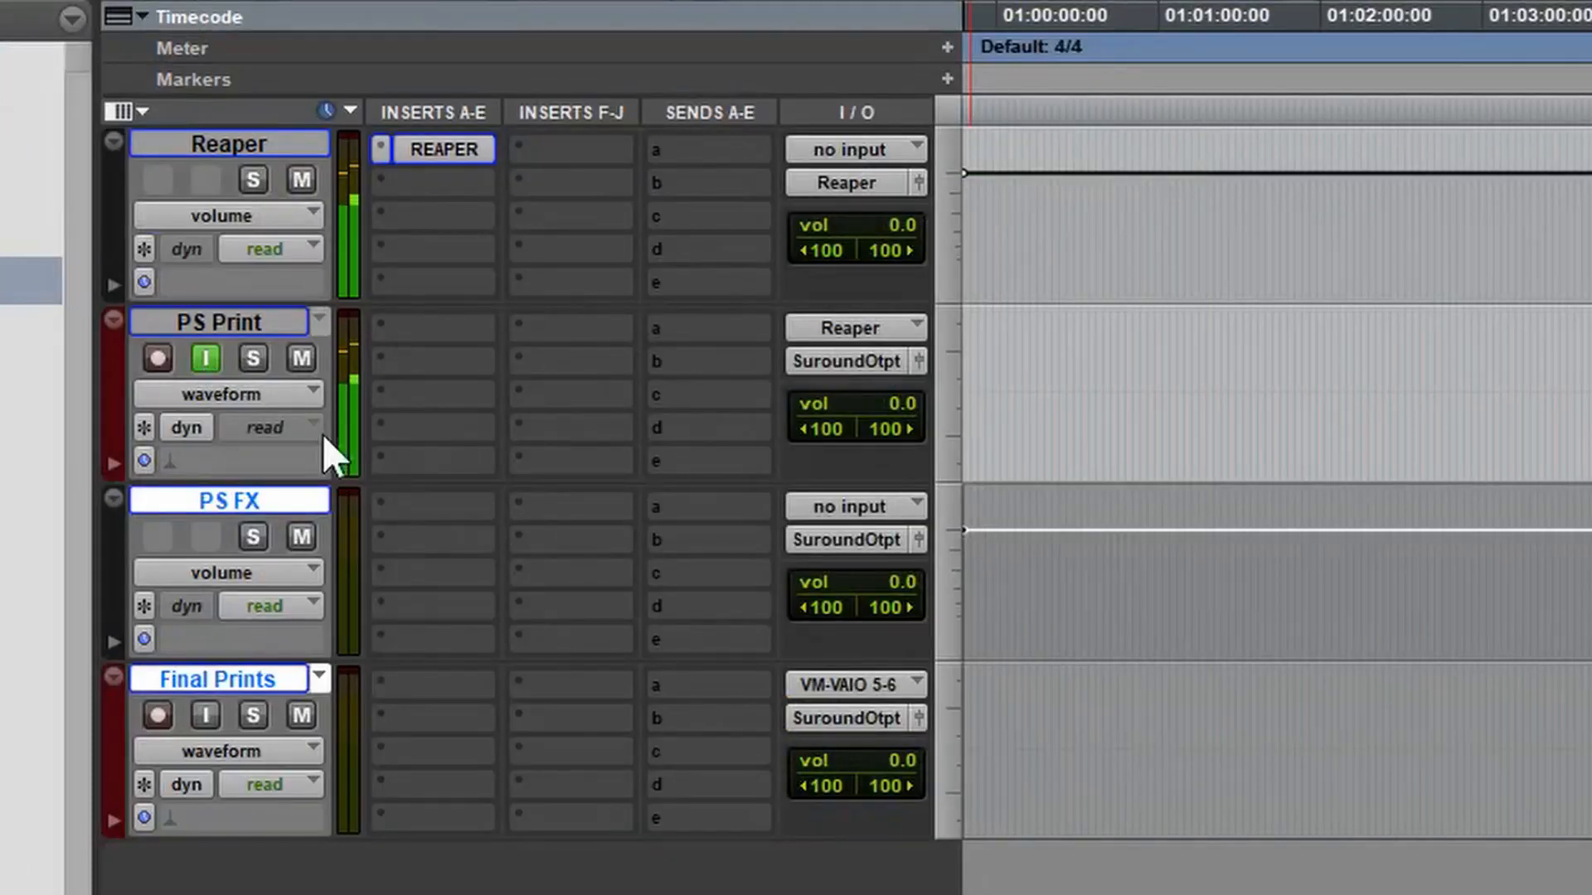
{"action": "left_click", "coordinate": [232, 321]}
{"action": "double_click", "coordinate": [233, 321]}
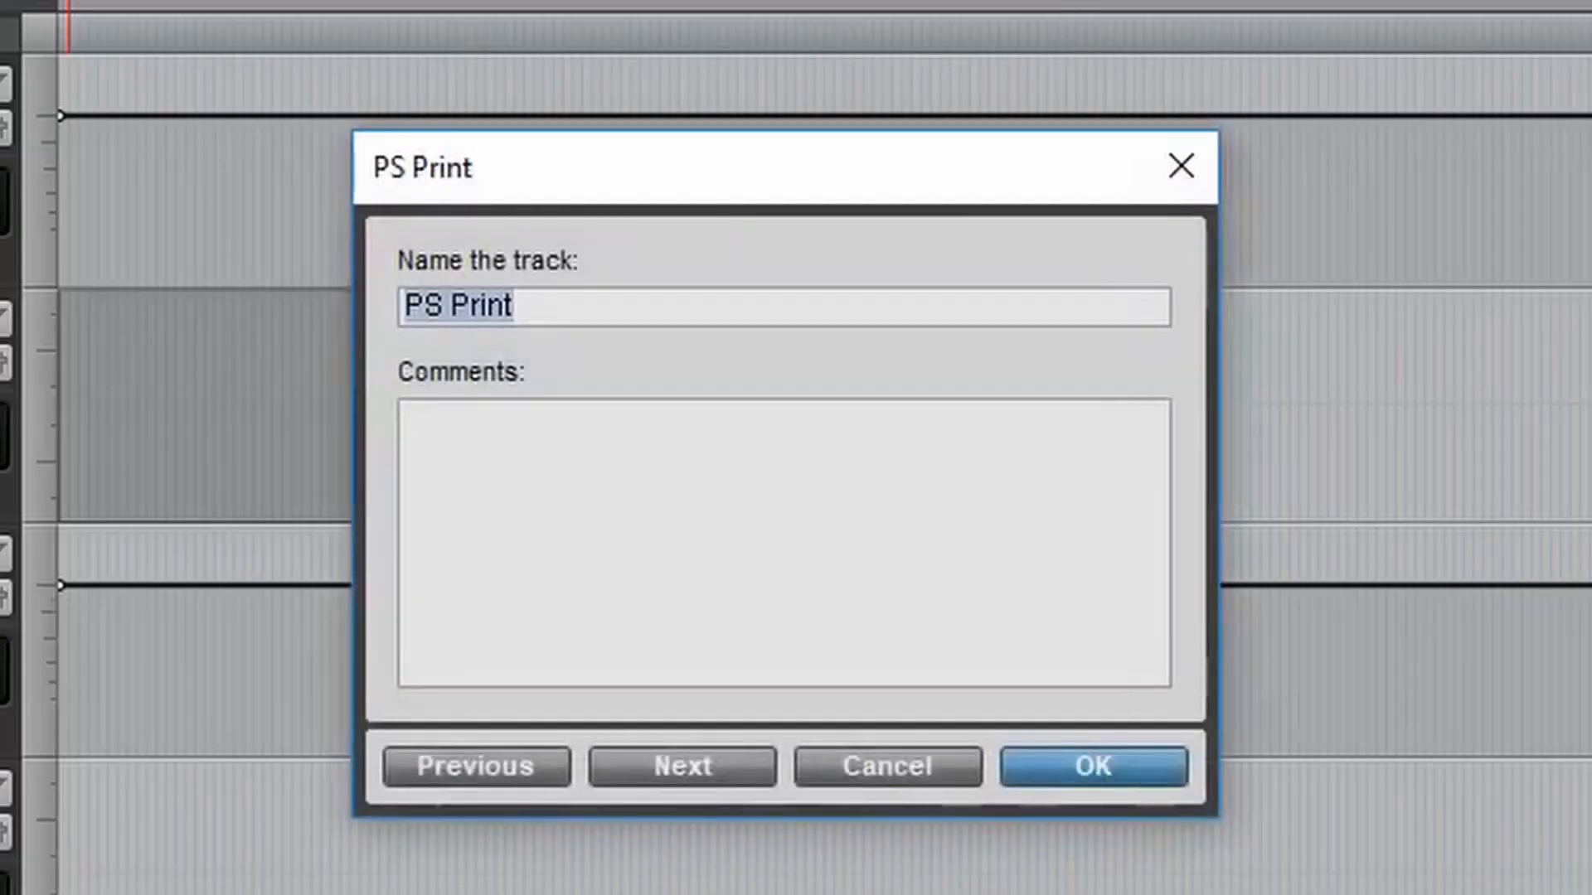
{"action": "key", "text": "BackSpace"}
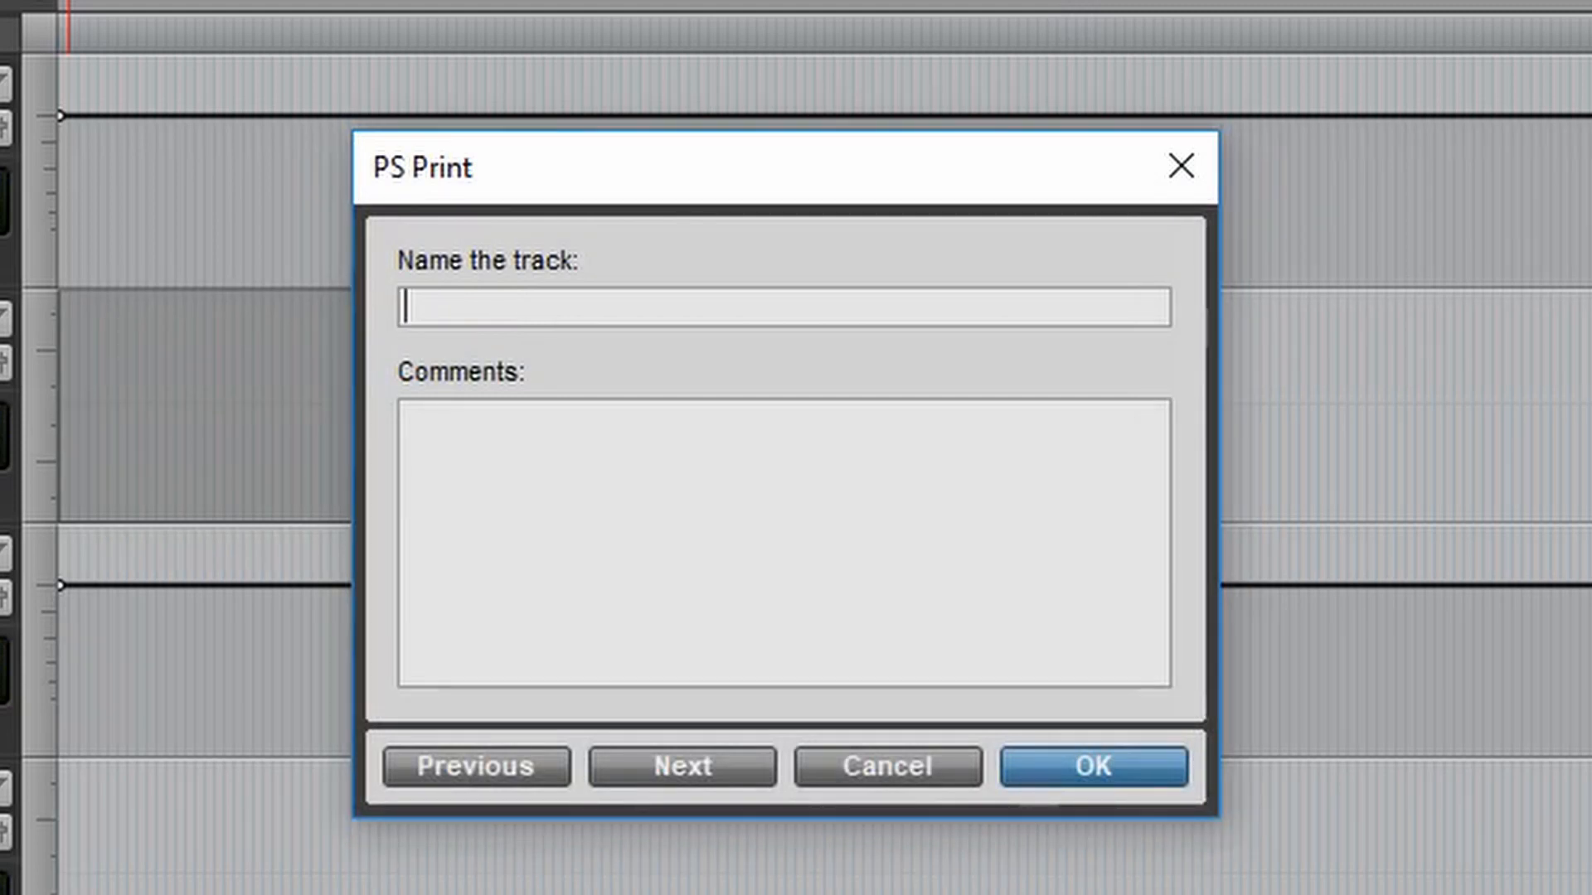
{"action": "type", "text": "Bowed_GuitarBass_Processed"}
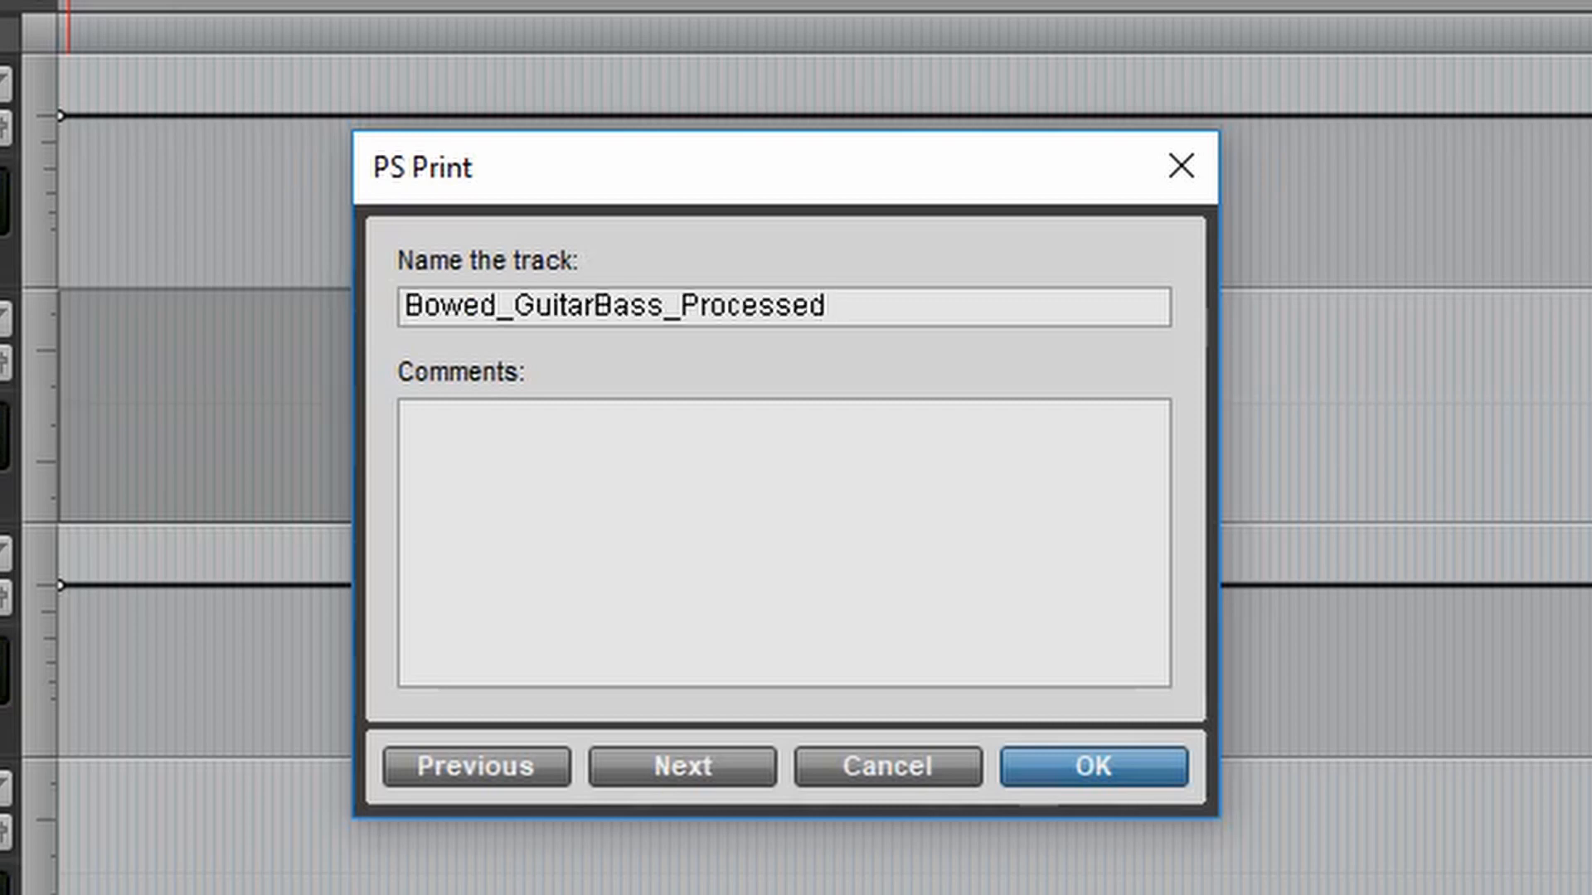
{"action": "type", "text": "_PaulStretc"}
{"action": "key", "text": "BackSpace"}
{"action": "key", "text": "BackSpace"}
{"action": "type", "text": "ched"}
{"action": "key", "text": "BackSpace"}
{"action": "key", "text": "BackSpace"}
{"action": "key", "text": "BackSpace"}
{"action": "key", "text": "BackSpace"}
{"action": "type", "text": "tched"}
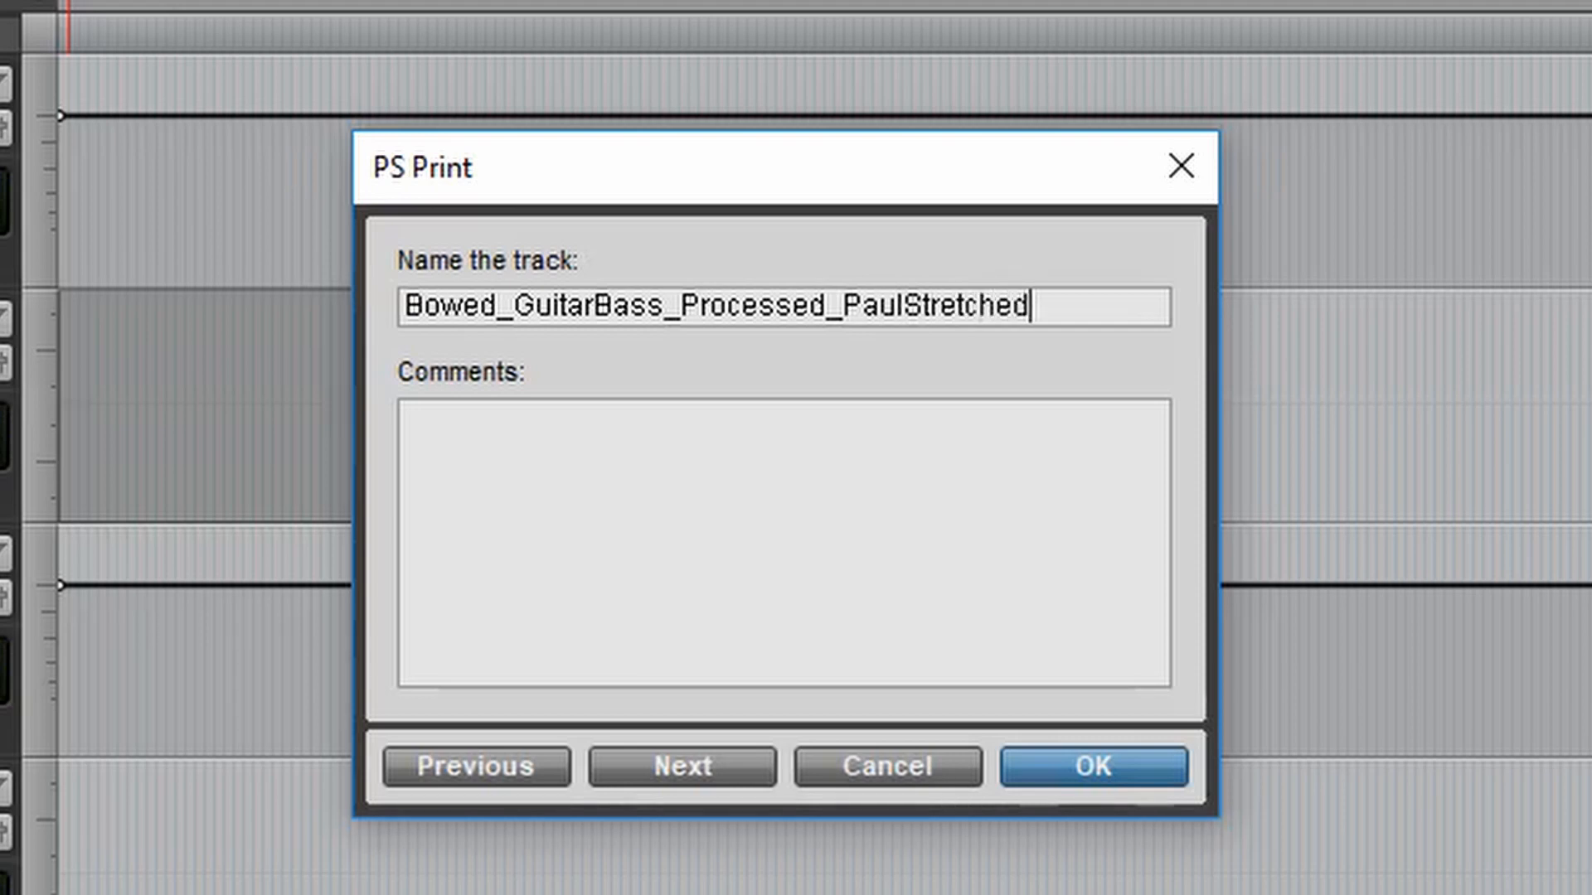
{"action": "key", "text": "Return"}
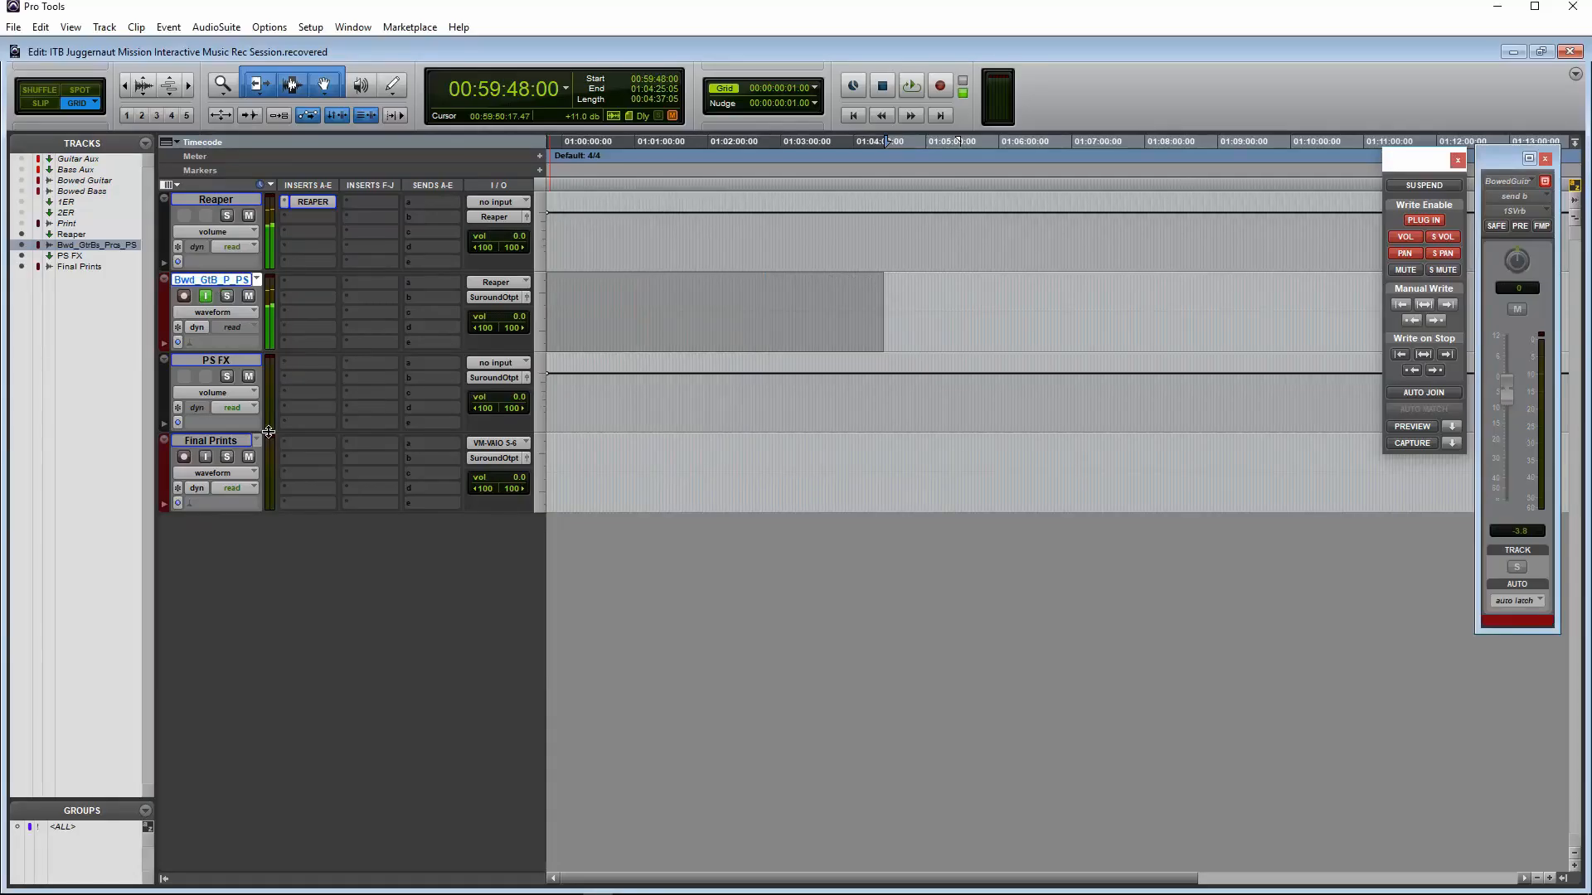
Return the insertion point to the session start at 00:59:48:00 and record-enable the renamed PaulStretch print track
{"action": "left_click", "coordinate": [607, 301]}
{"action": "left_click", "coordinate": [593, 319]}
{"action": "key", "text": "Return"}
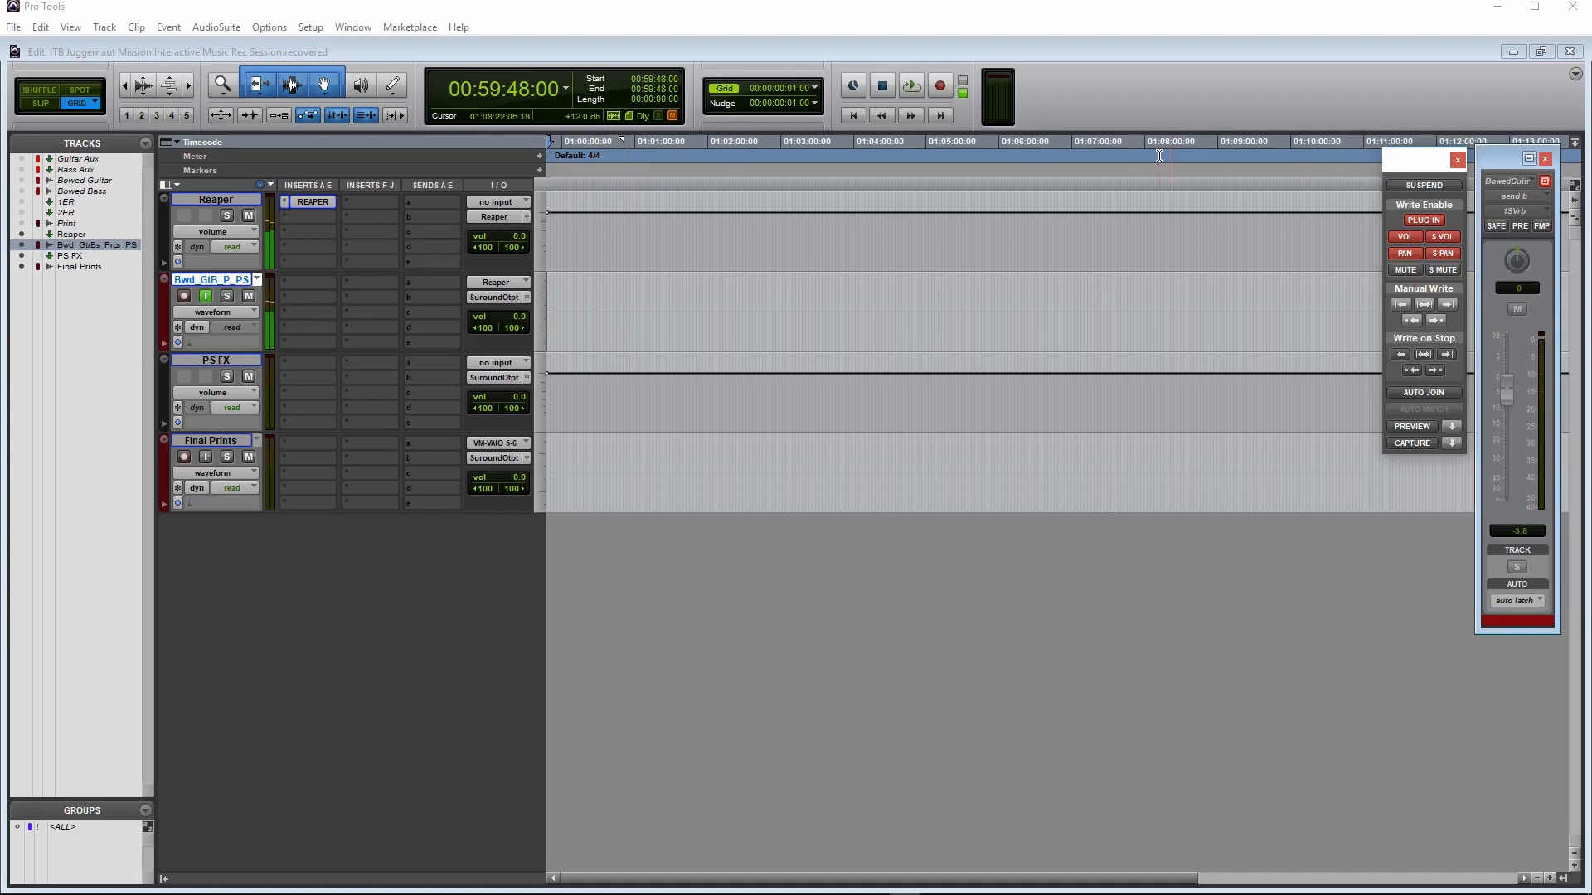
{"action": "left_click", "coordinate": [643, 301]}
{"action": "key", "text": "Return"}
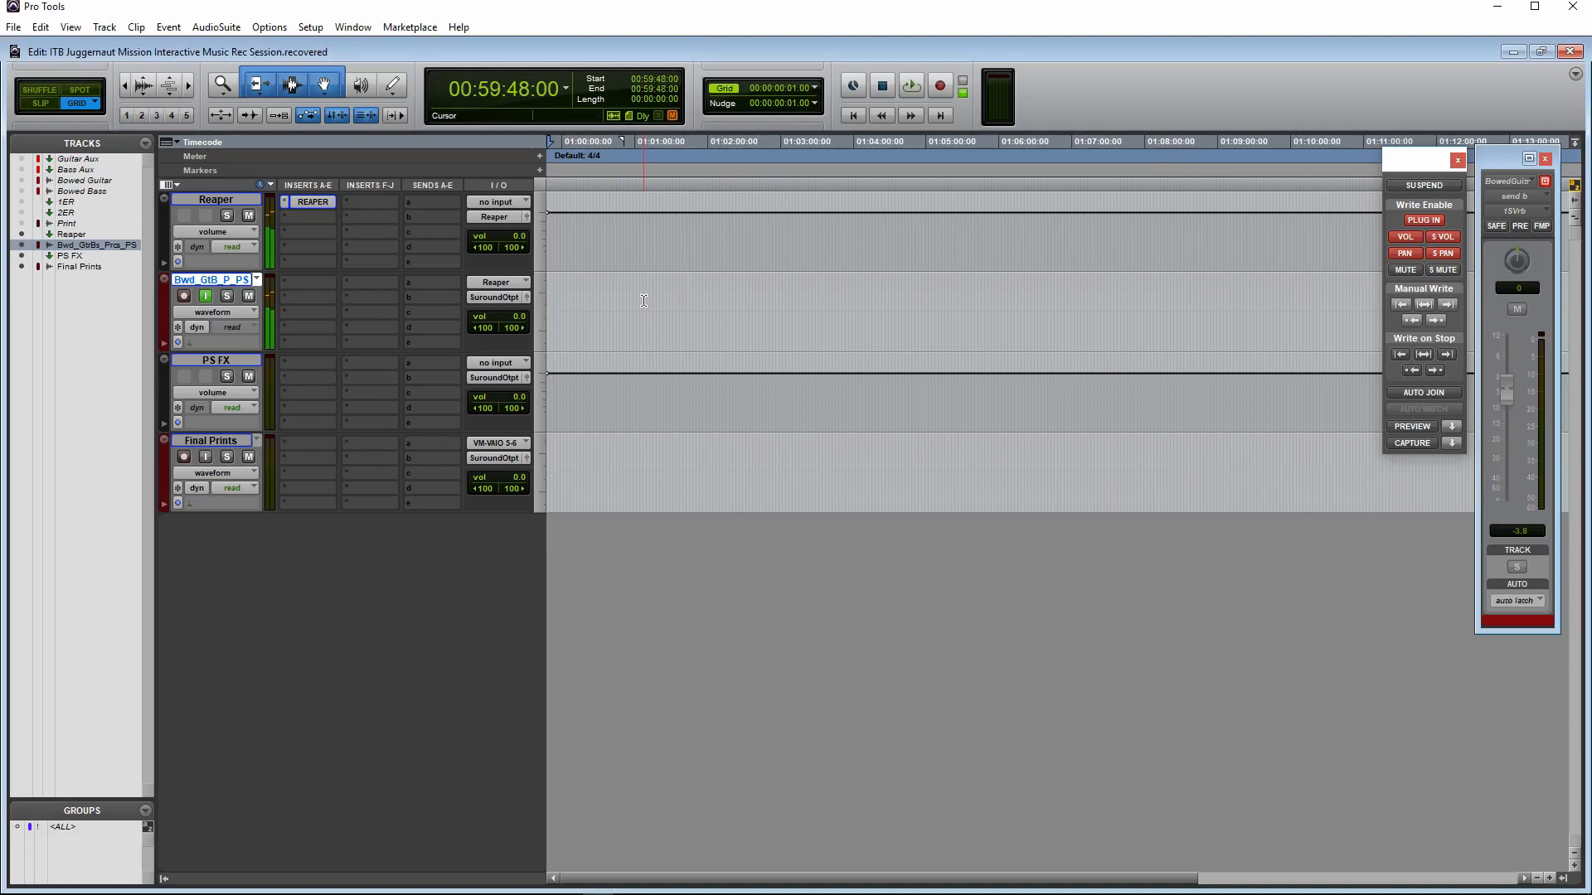
{"action": "left_click", "coordinate": [184, 297]}
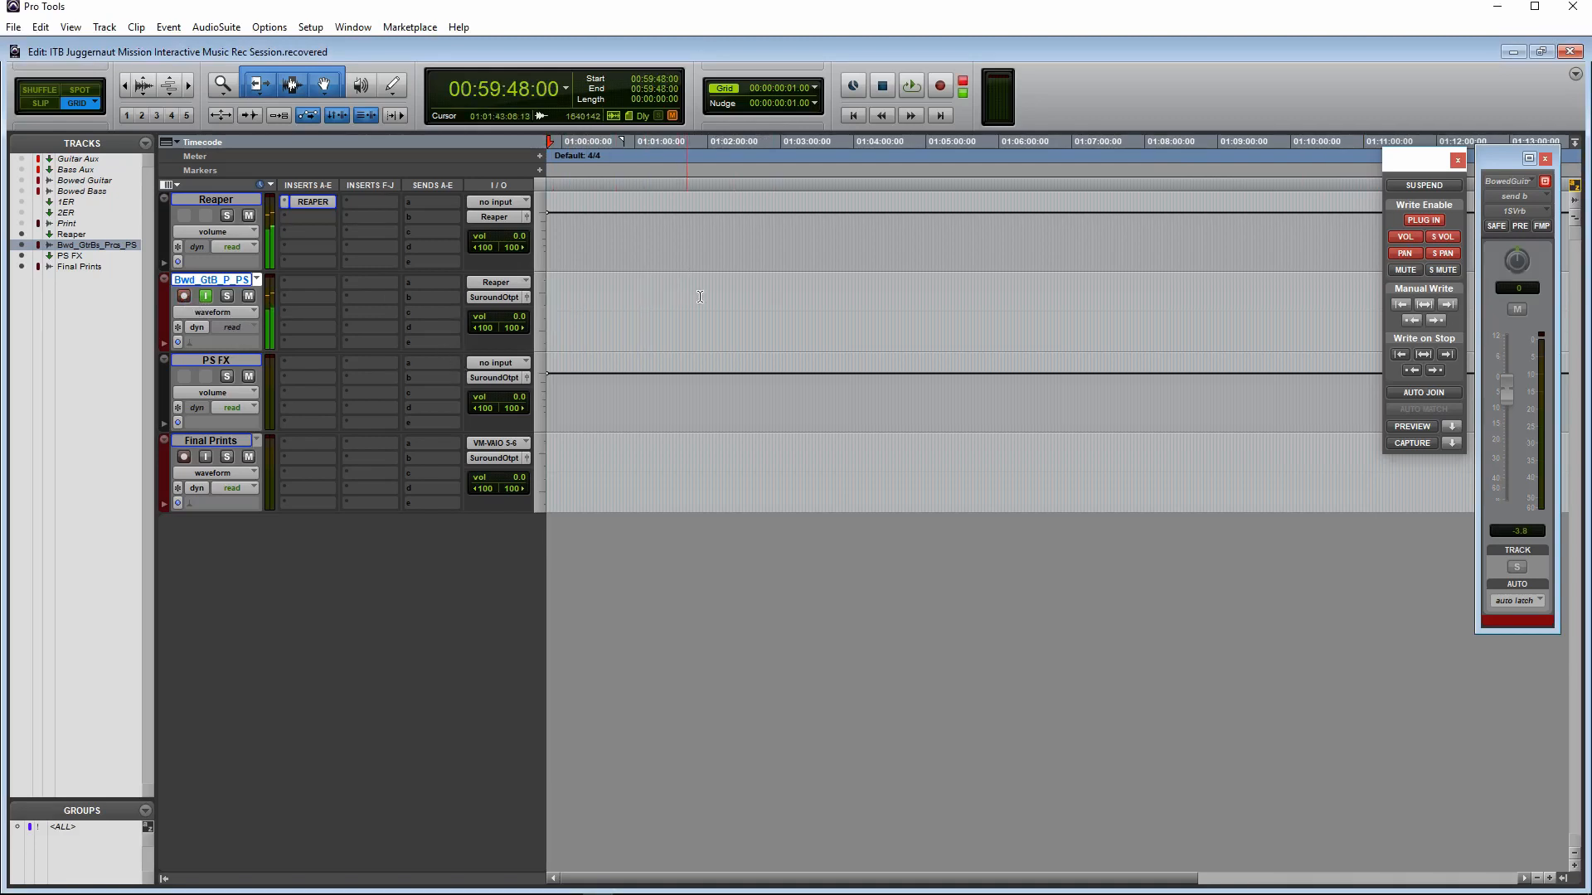